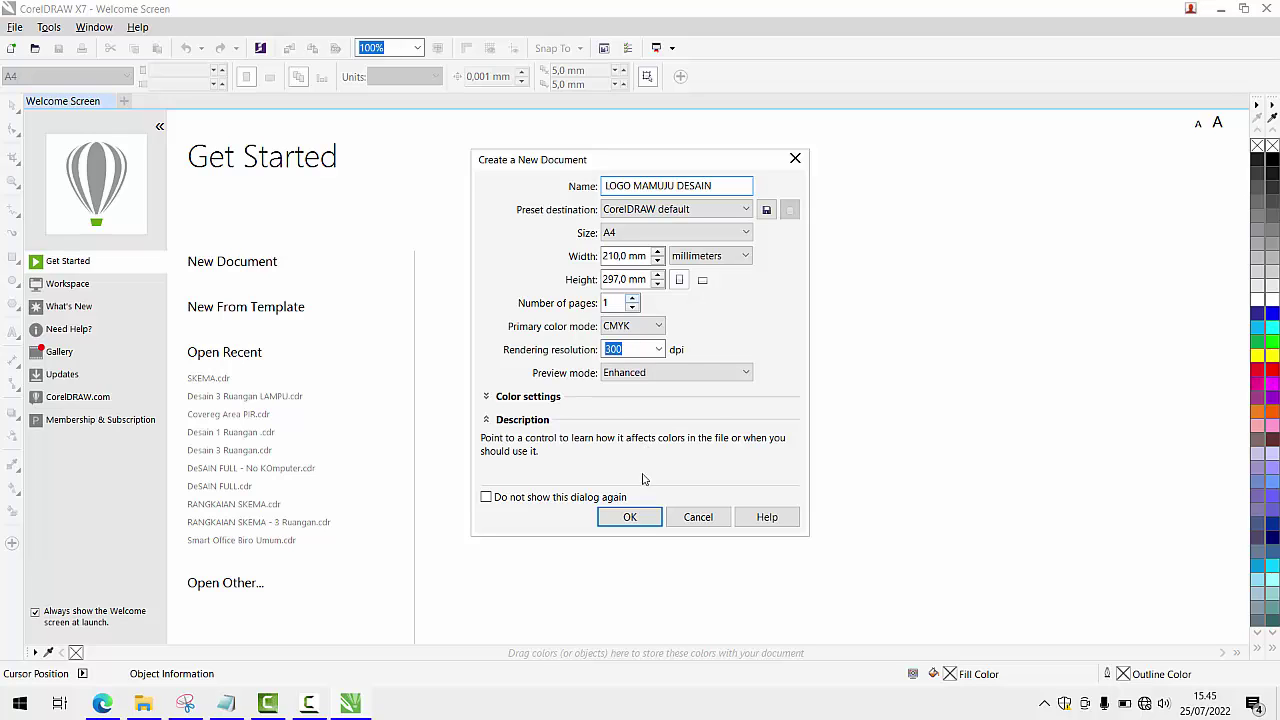
Create the A4 document LOGO MAMUJU DESAIN and draw a circle about 168 mm wide over the page's upper-left corner
{"action": "left_click", "coordinate": [630, 518]}
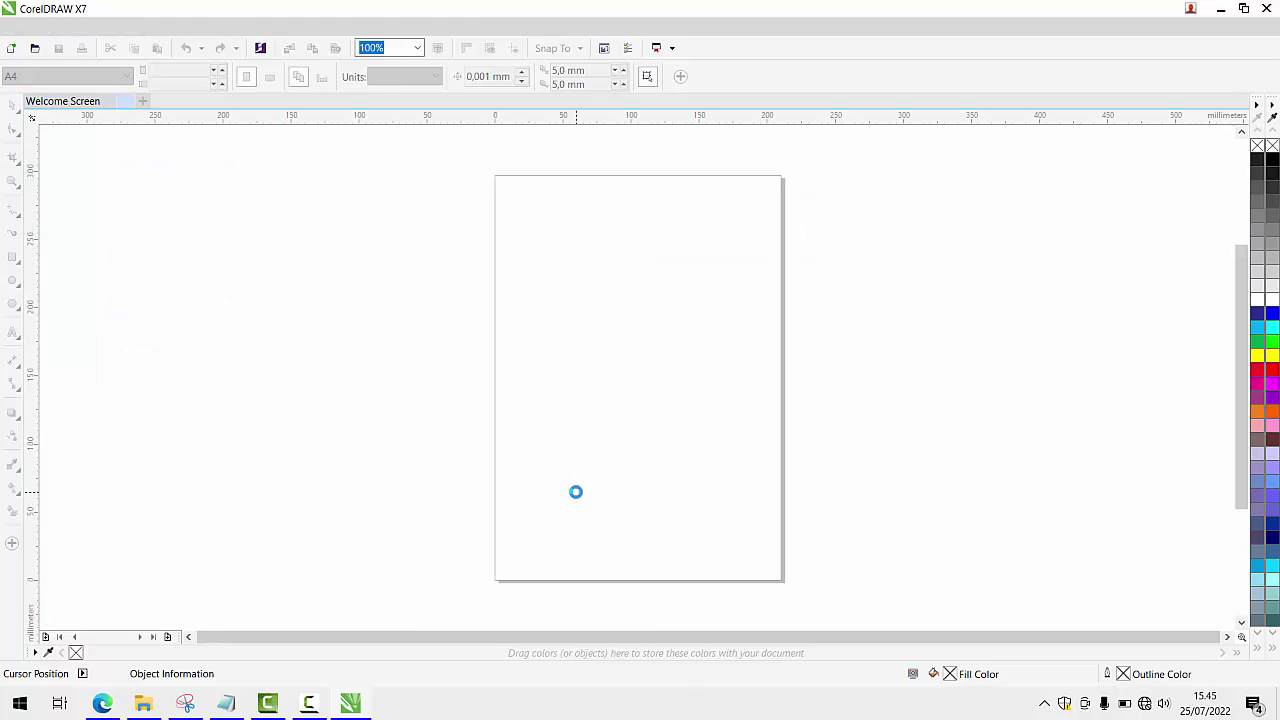
{"action": "left_click", "coordinate": [13, 281]}
{"action": "left_click_drag", "start_coordinate": [556, 253], "coordinate": [674, 373]}
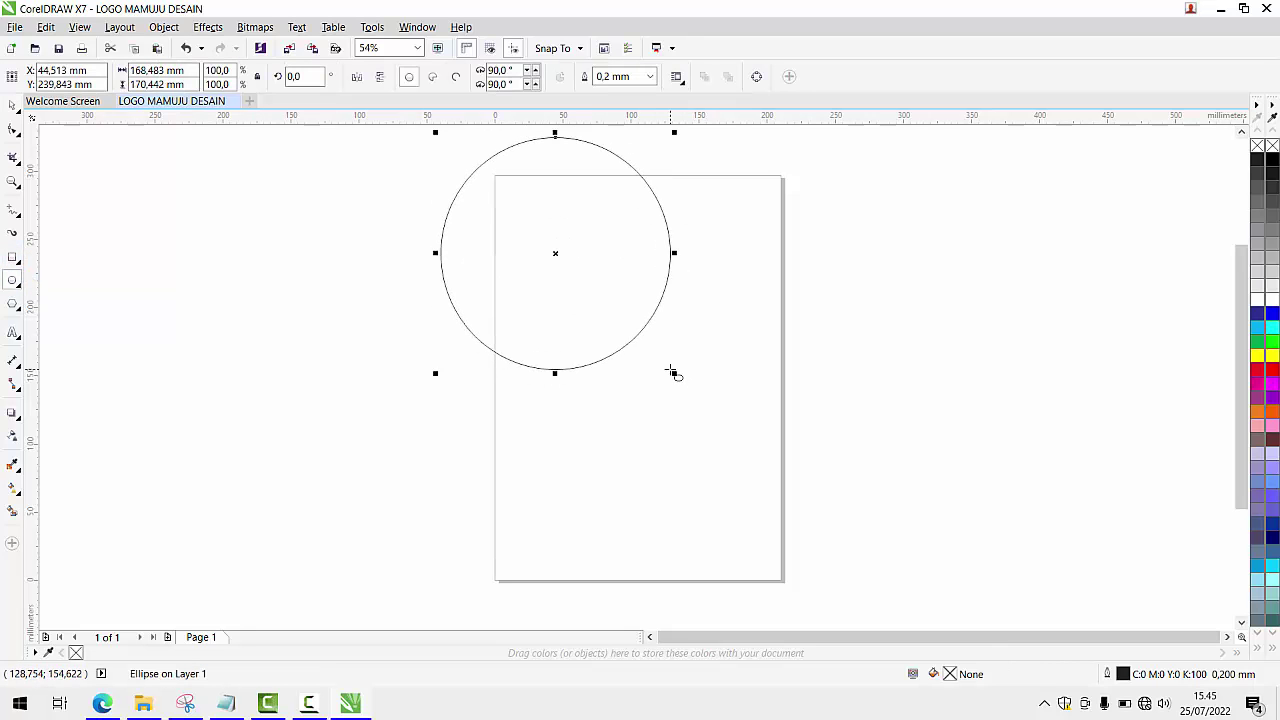
Move the circle off the page to its right and enlarge it to about 206 mm wide
{"action": "key", "text": "space"}
{"action": "scroll", "coordinate": [557, 244], "scroll_direction": "down", "scroll_amount": 2}
{"action": "left_click_drag", "start_coordinate": [557, 246], "coordinate": [773, 278]}
{"action": "scroll", "coordinate": [803, 266], "scroll_direction": "up", "scroll_amount": 2}
{"action": "left_click_drag", "start_coordinate": [848, 403], "coordinate": [871, 427]}
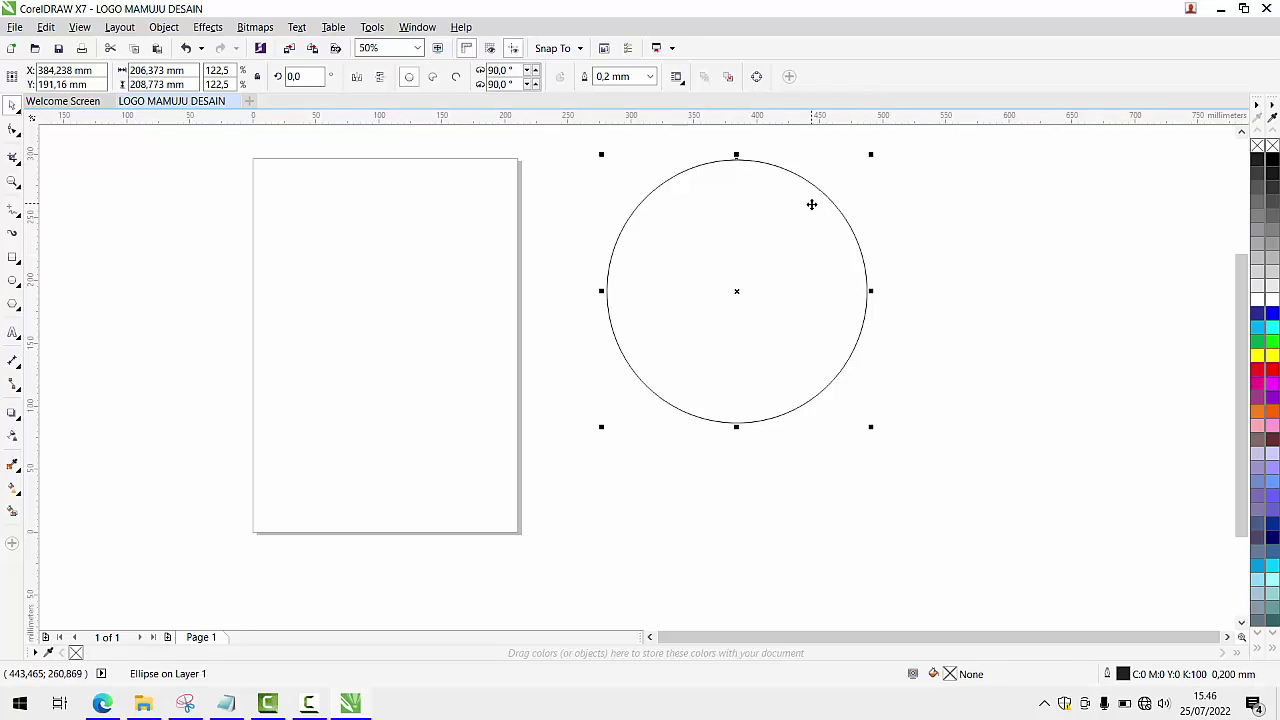
Add a concentric copy about 149 mm wide inside the circle and trim the outer circle with it
{"action": "left_click_drag", "start_coordinate": [870, 157], "coordinate": [845, 194]}
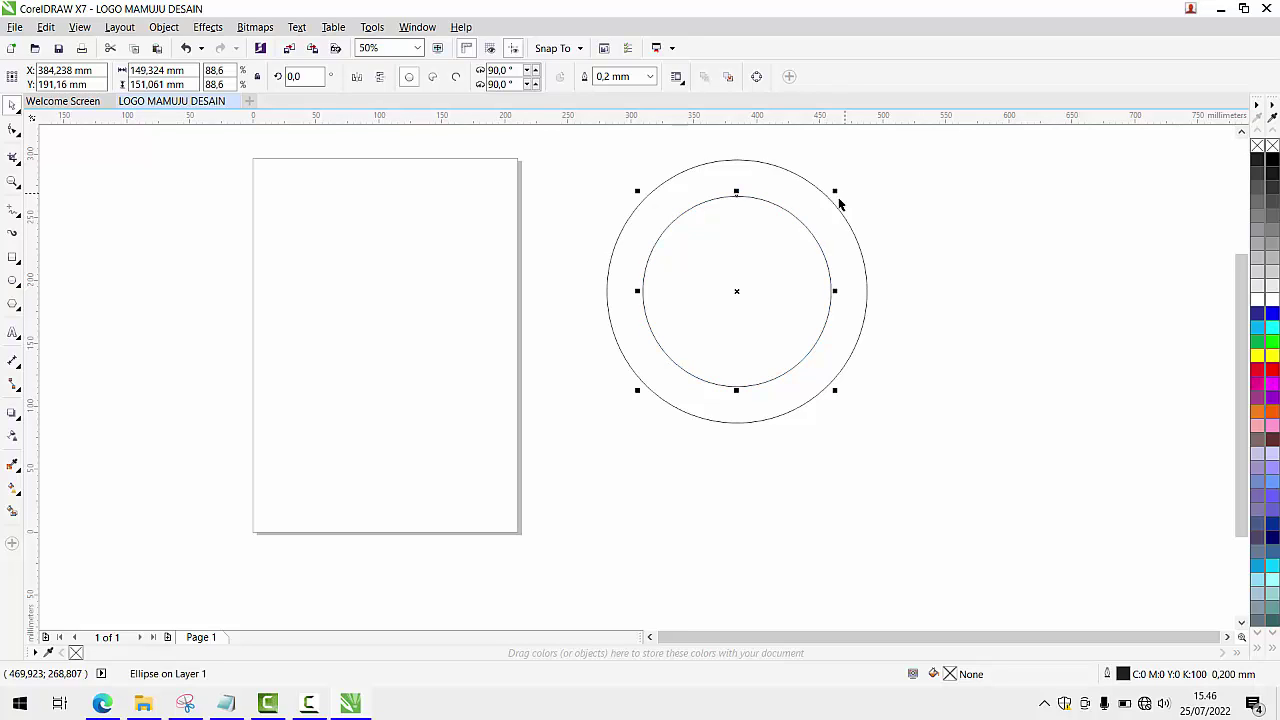
{"action": "left_click", "coordinate": [764, 179], "text": "shift"}
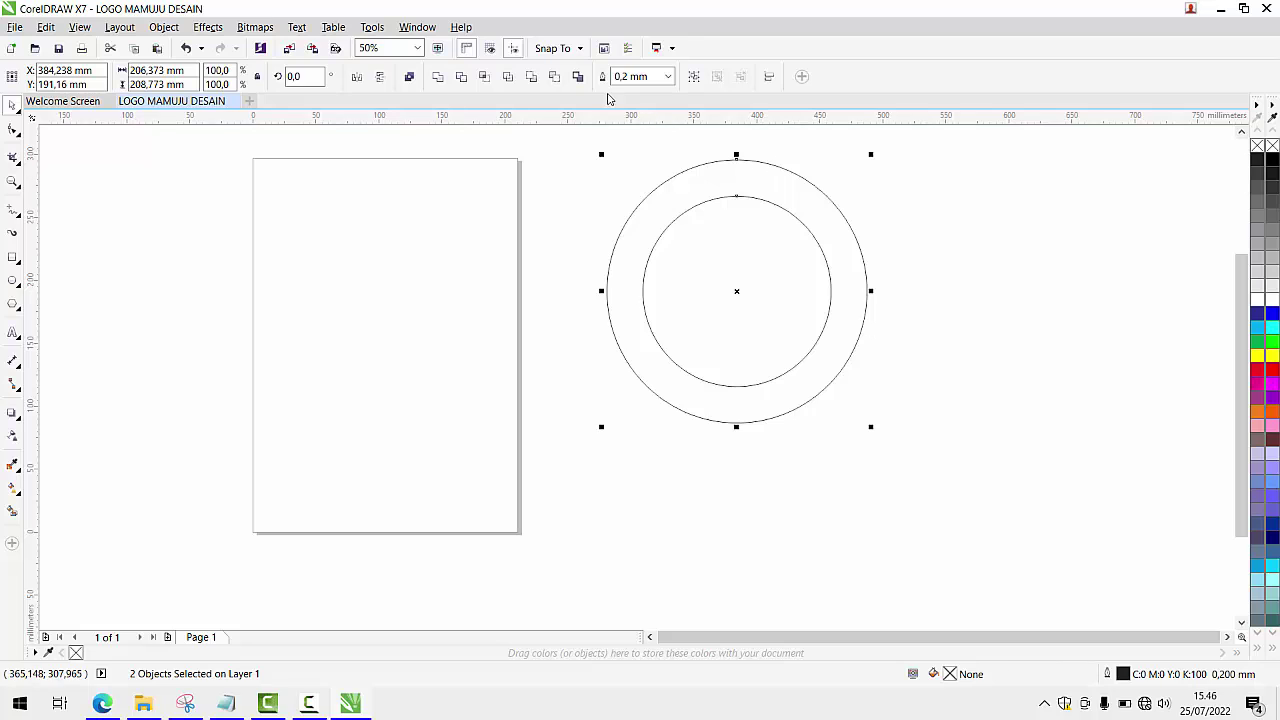
{"action": "left_click", "coordinate": [460, 80]}
Move the inner circle out of the trimmed ring and onto the page's left edge
{"action": "left_click", "coordinate": [900, 298]}
{"action": "left_click_drag", "start_coordinate": [789, 258], "coordinate": [332, 298]}
{"action": "scroll", "coordinate": [472, 413], "scroll_direction": "down", "scroll_amount": 1}
{"action": "scroll", "coordinate": [551, 354], "scroll_direction": "up", "scroll_amount": 1}
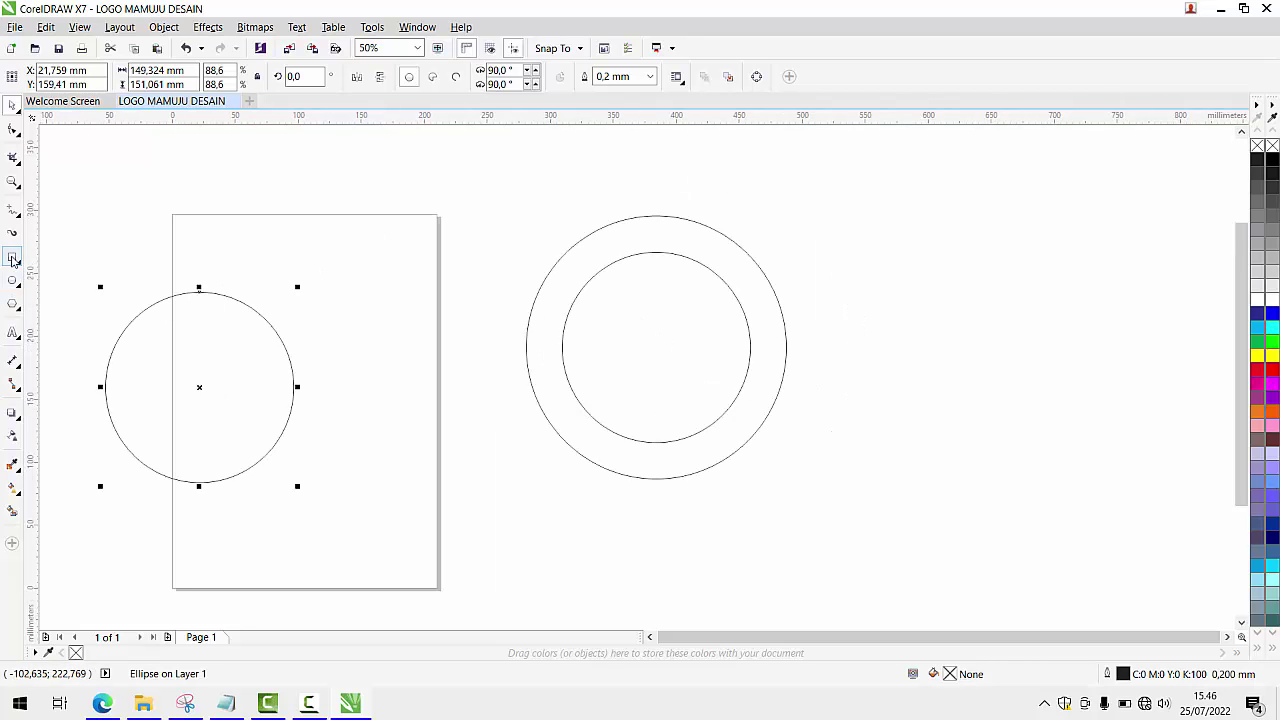
Draw a rectangle about 104 × 189 mm over the ring's upper part and centre it horizontally on the ring
{"action": "left_click", "coordinate": [13, 257]}
{"action": "mouse_move", "coordinate": [589, 157]}
{"action": "left_mouse_down"}
{"action": "mouse_move", "coordinate": [727, 342]}
{"action": "mouse_move", "coordinate": [719, 397]}
{"action": "left_mouse_up"}
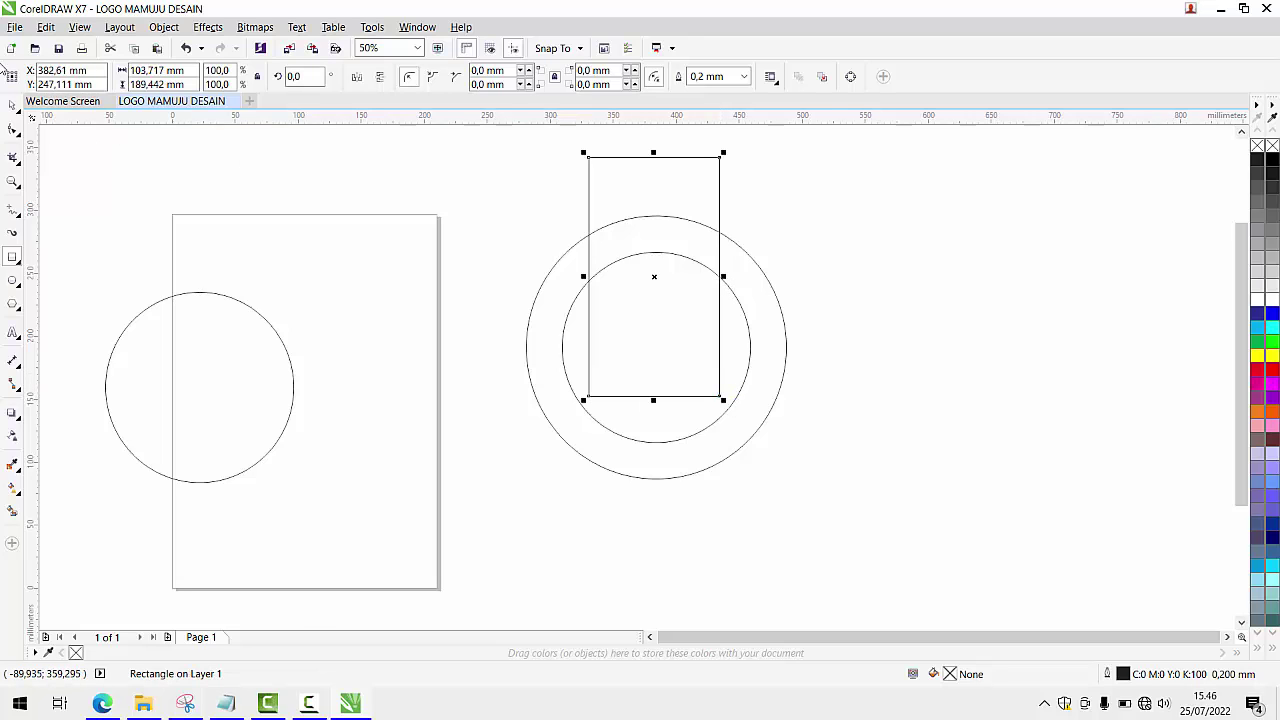
{"action": "left_click", "coordinate": [13, 105]}
{"action": "left_click", "coordinate": [726, 285], "text": "shift"}
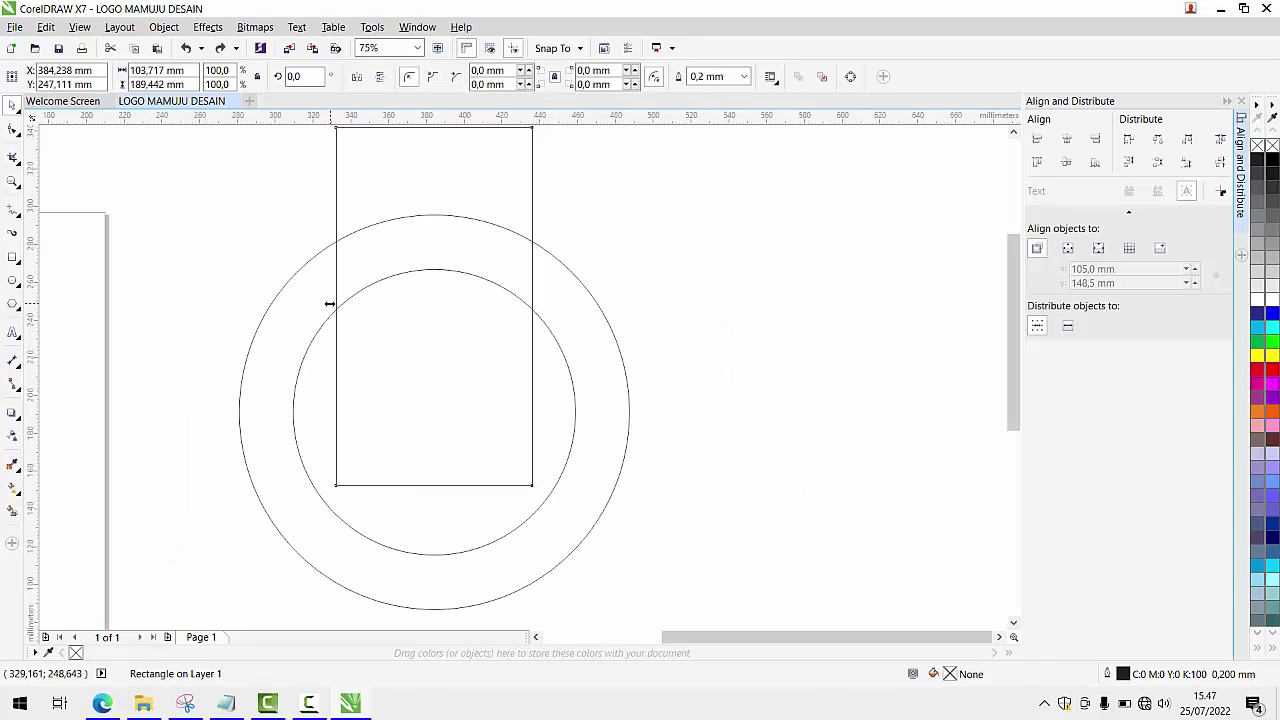
Narrow the rectangle to about 69 mm wide and centre it horizontally on the ring again
{"action": "left_click_drag", "start_coordinate": [330, 303], "coordinate": [366, 306]}
{"action": "scroll", "coordinate": [384, 307], "scroll_direction": "down", "scroll_amount": 1}
{"action": "scroll", "coordinate": [356, 306], "scroll_direction": "up", "scroll_amount": 1}
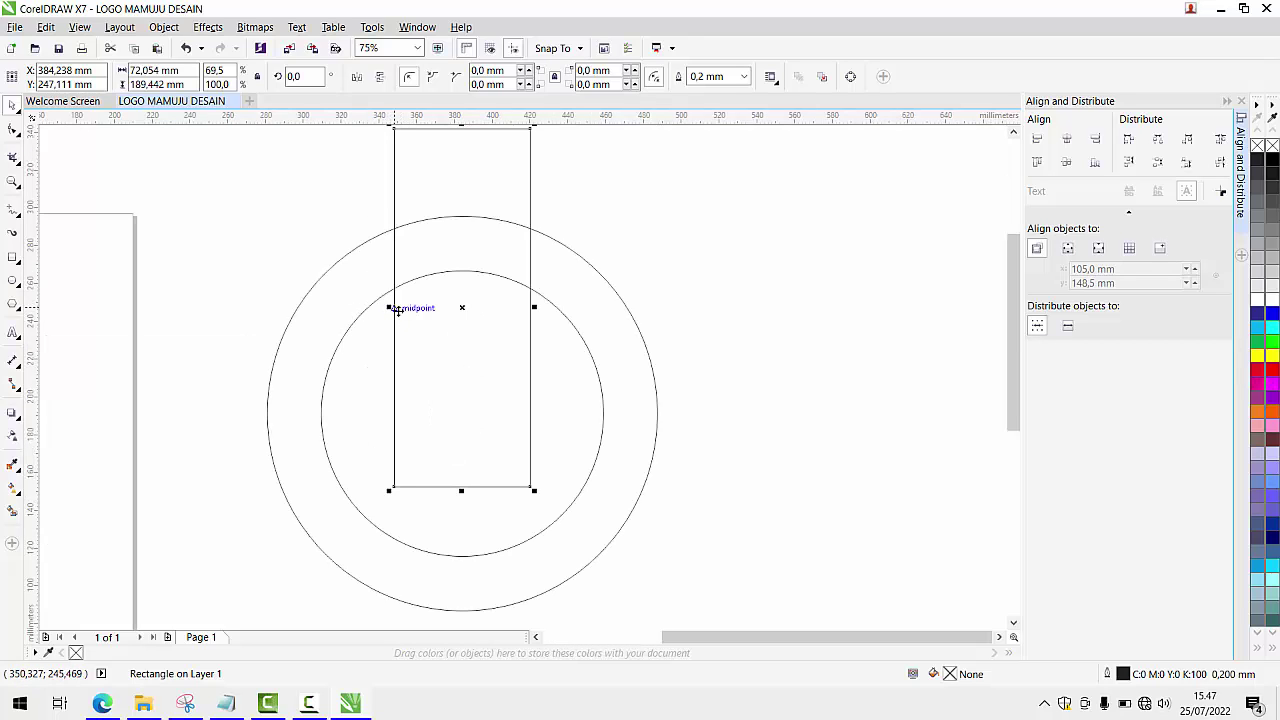
{"action": "left_click_drag", "start_coordinate": [390, 307], "coordinate": [396, 309]}
{"action": "left_click", "coordinate": [574, 281], "text": "shift"}
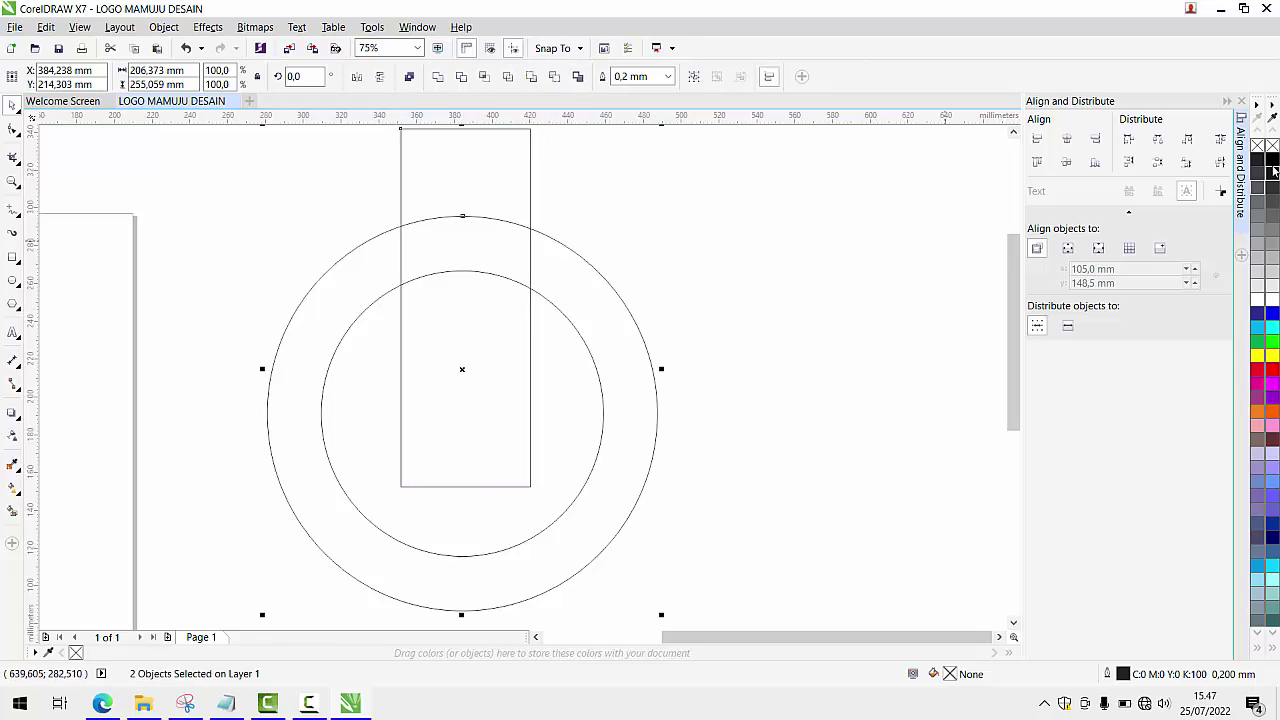
{"action": "left_click", "coordinate": [1067, 139]}
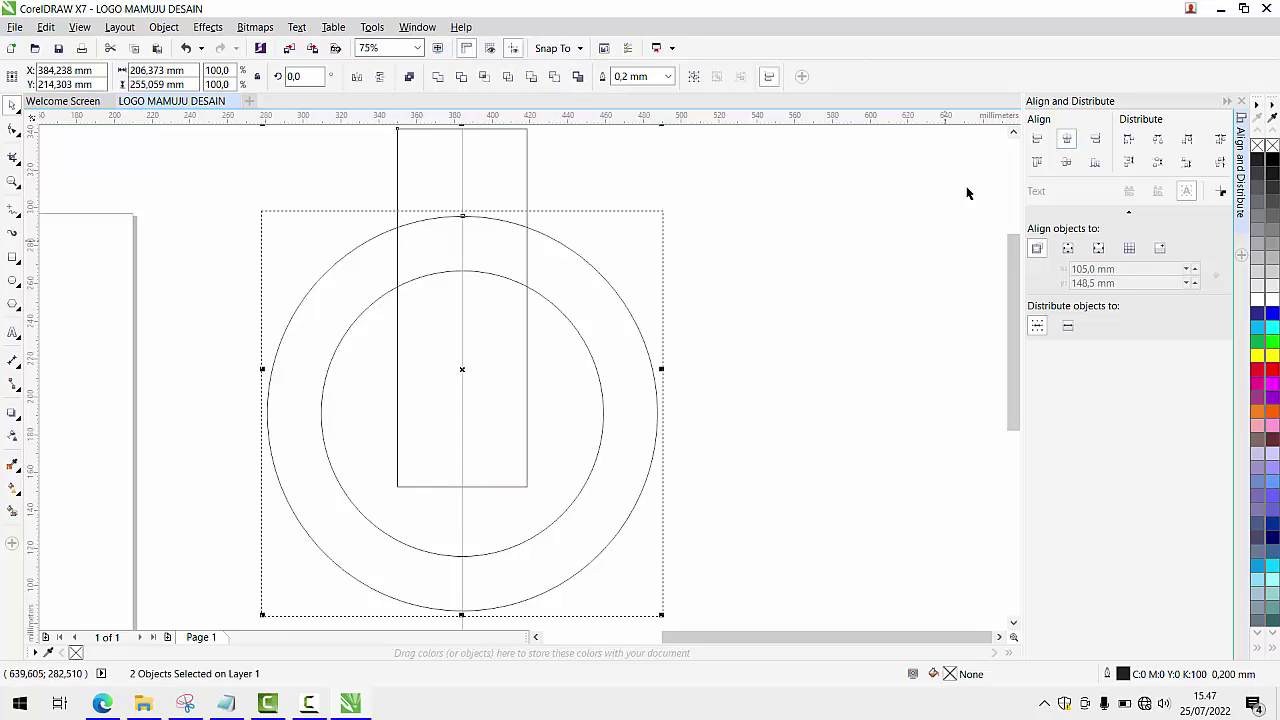
{"action": "left_click", "coordinate": [803, 258]}
Duplicate the rectangle as a centred strip about 10 mm wide and stretch it to about 346 mm tall, past the ring's lower edge
{"action": "scroll", "coordinate": [618, 270], "scroll_direction": "down", "scroll_amount": 1}
{"action": "left_click", "coordinate": [559, 224]}
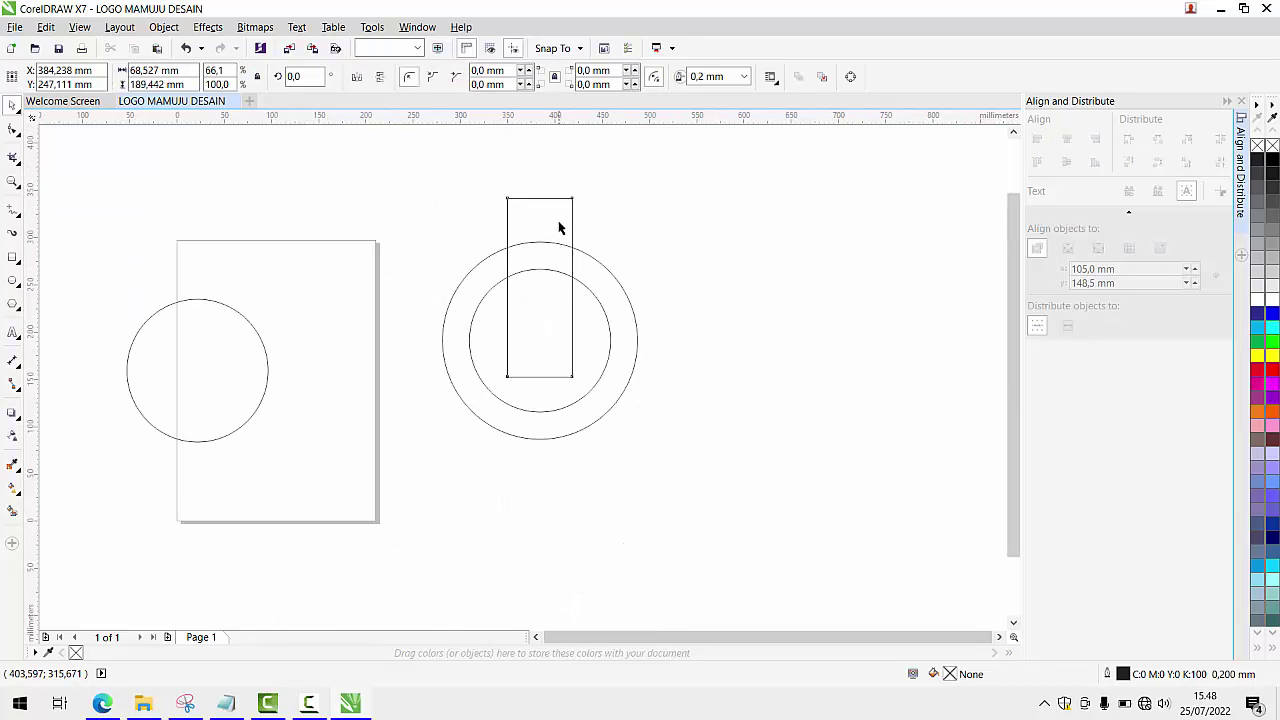
{"action": "scroll", "coordinate": [533, 223], "scroll_direction": "up", "scroll_amount": 1}
{"action": "left_click", "coordinate": [503, 232]}
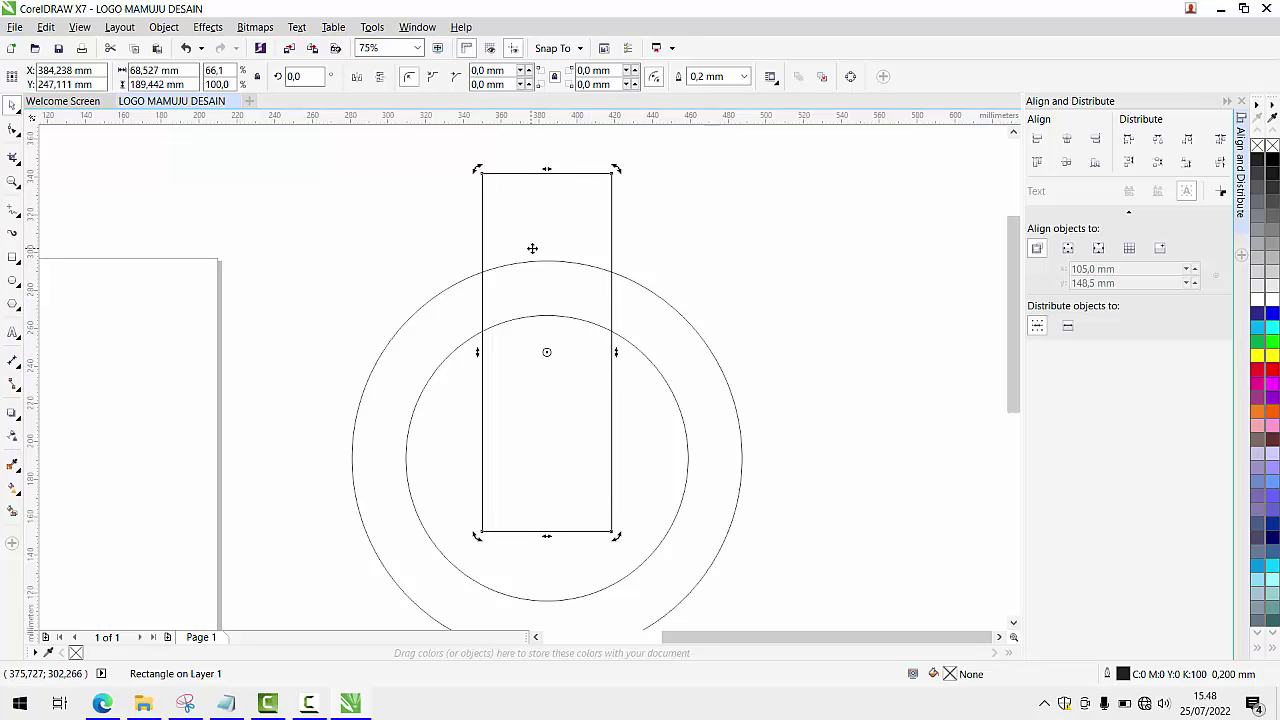
{"action": "left_click", "coordinate": [532, 248]}
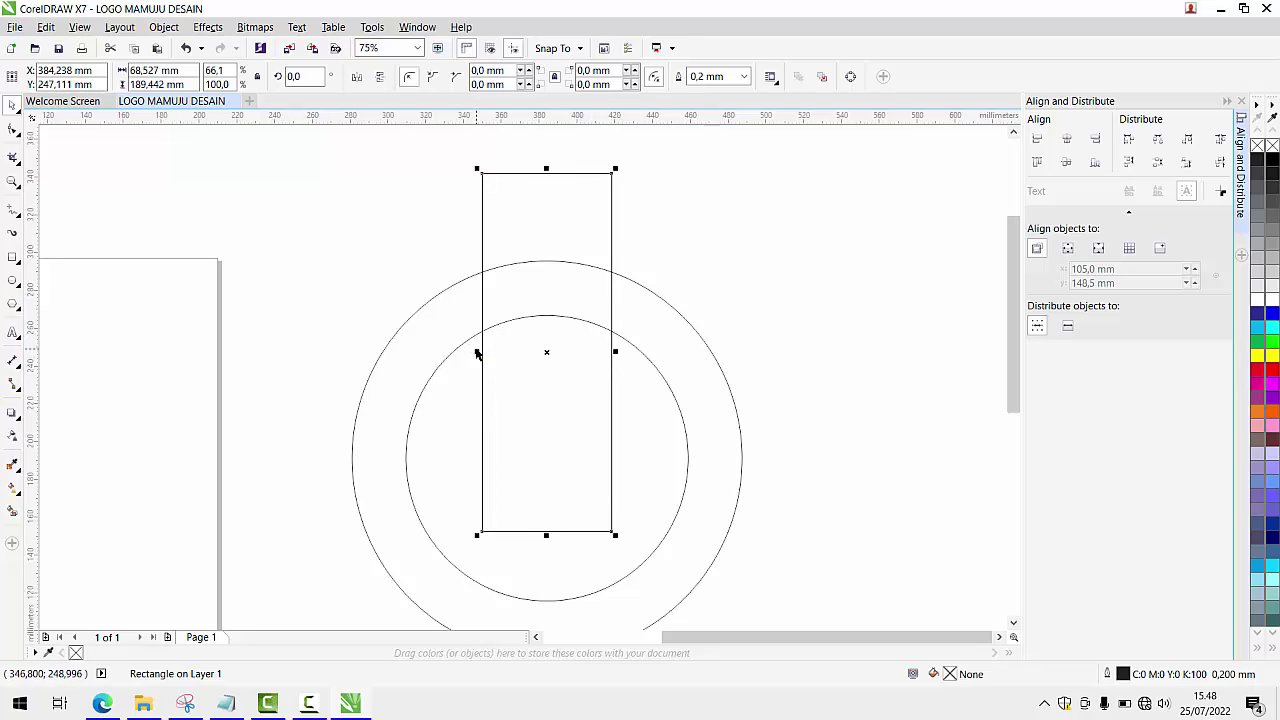
{"action": "left_click_drag", "start_coordinate": [476, 351], "coordinate": [536, 351]}
{"action": "scroll", "coordinate": [530, 229], "scroll_direction": "down", "scroll_amount": 2}
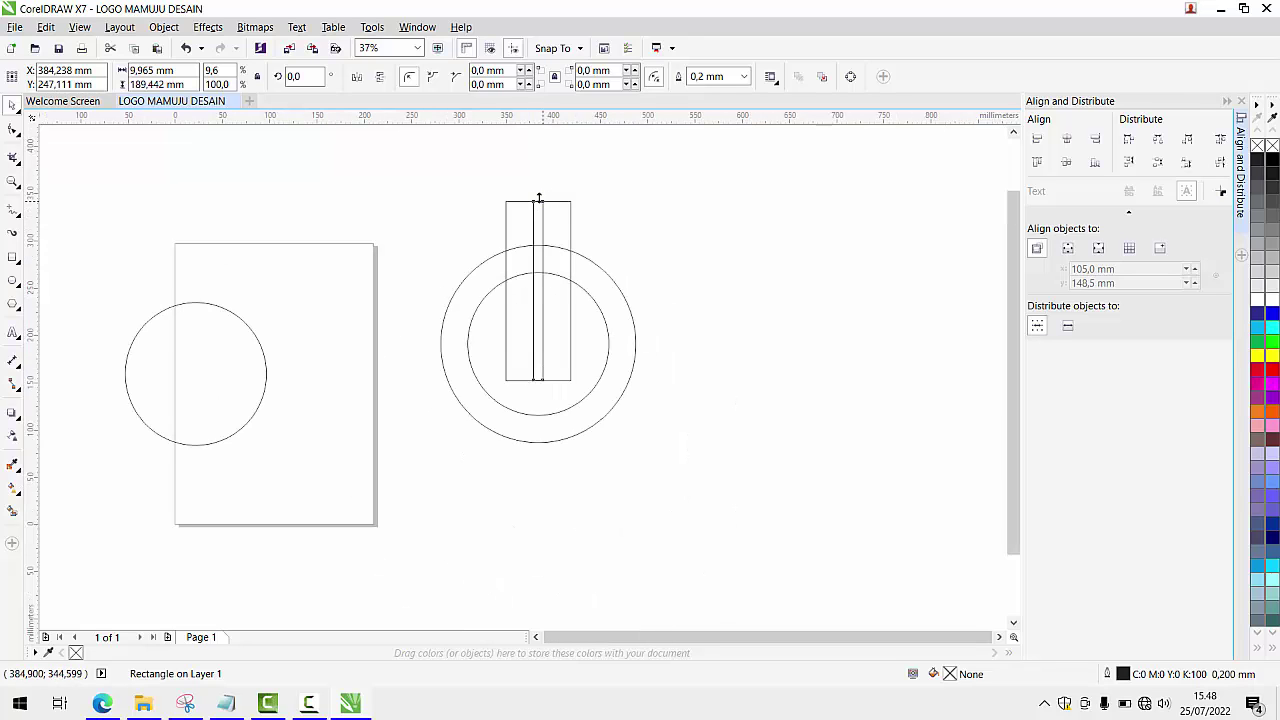
{"action": "mouse_move", "coordinate": [539, 199]}
{"action": "left_mouse_down"}
{"action": "mouse_move", "coordinate": [540, 126]}
{"action": "mouse_move", "coordinate": [553, 194]}
{"action": "left_mouse_up"}
{"action": "scroll", "coordinate": [551, 317], "scroll_direction": "up", "scroll_amount": 2}
{"action": "scroll", "coordinate": [557, 289], "scroll_direction": "down", "scroll_amount": 2}
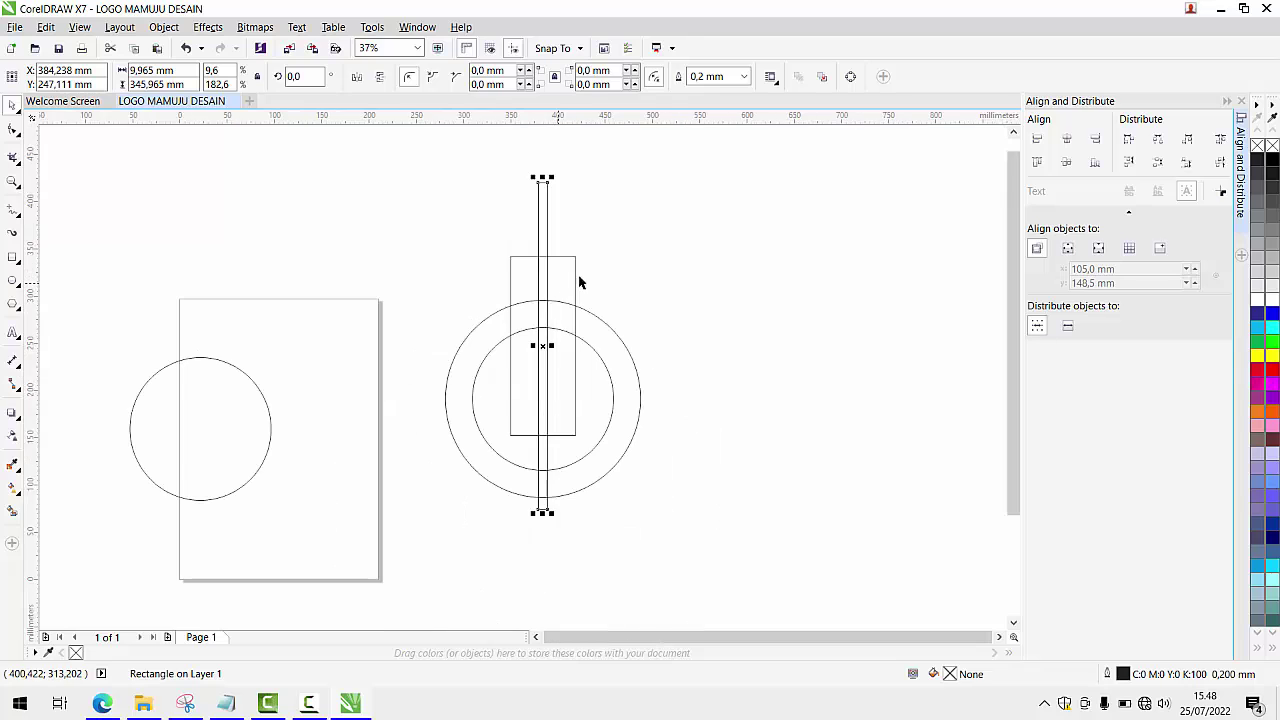
Try trimming the ring with the wide rectangle and the narrow strip together, and undo the trim
{"action": "left_click", "coordinate": [566, 293]}
{"action": "left_click", "coordinate": [542, 210], "text": "shift"}
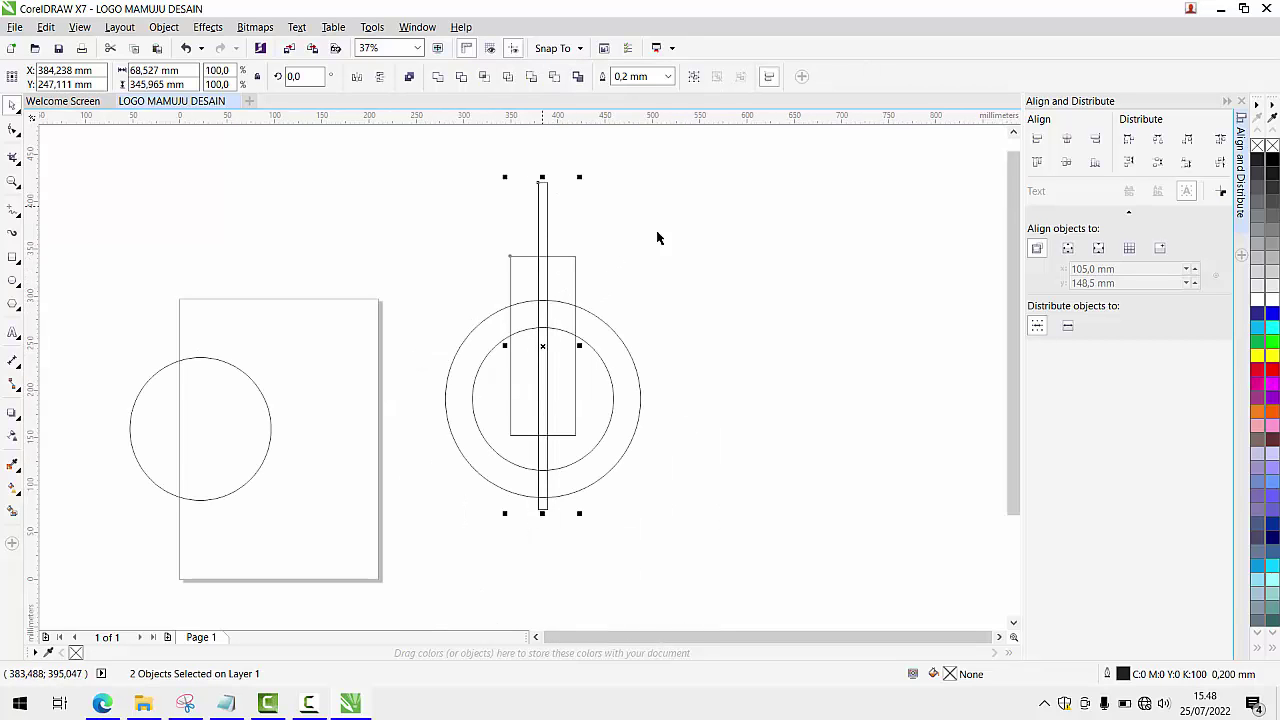
{"action": "left_click", "coordinate": [436, 187]}
{"action": "left_click_drag", "start_coordinate": [436, 187], "coordinate": [725, 573]}
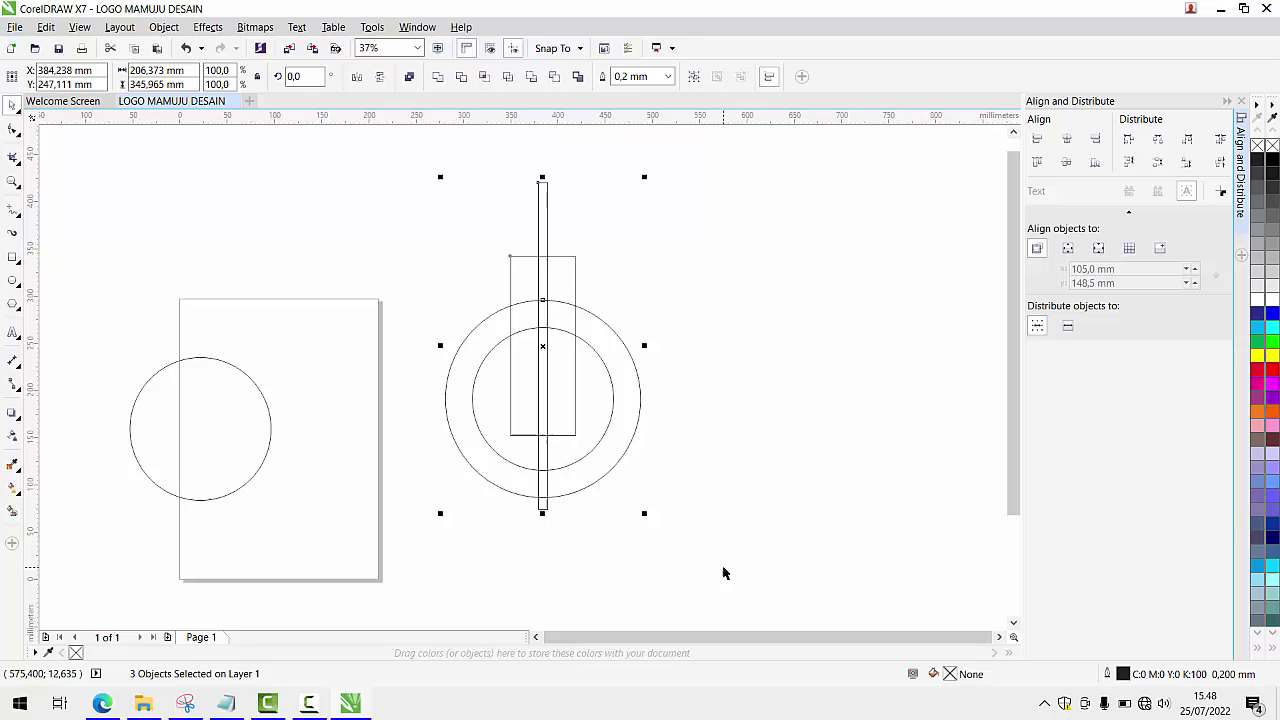
{"action": "left_click", "coordinate": [461, 77]}
{"action": "left_click", "coordinate": [703, 294]}
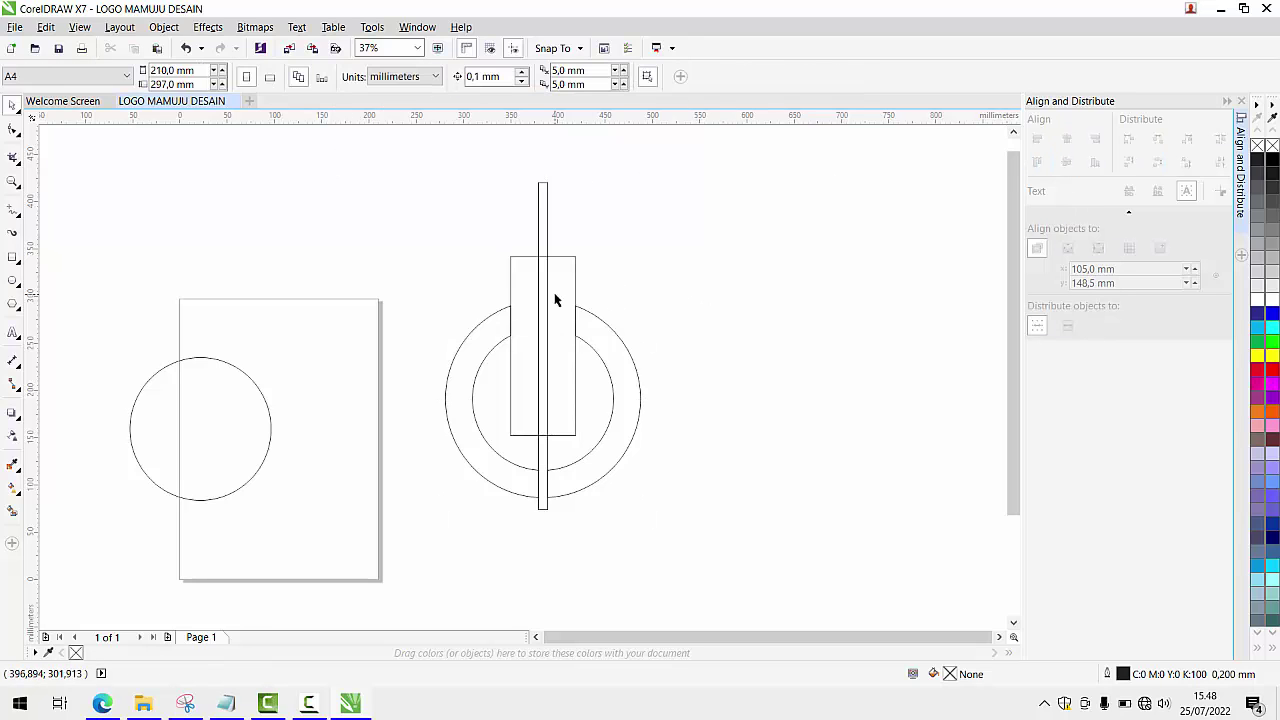
{"action": "key", "text": "ctrl+z"}
{"action": "left_click", "coordinate": [666, 257]}
Trim the wide rectangle with the narrow strip to split it into two parallel bars
{"action": "left_click", "coordinate": [554, 227]}
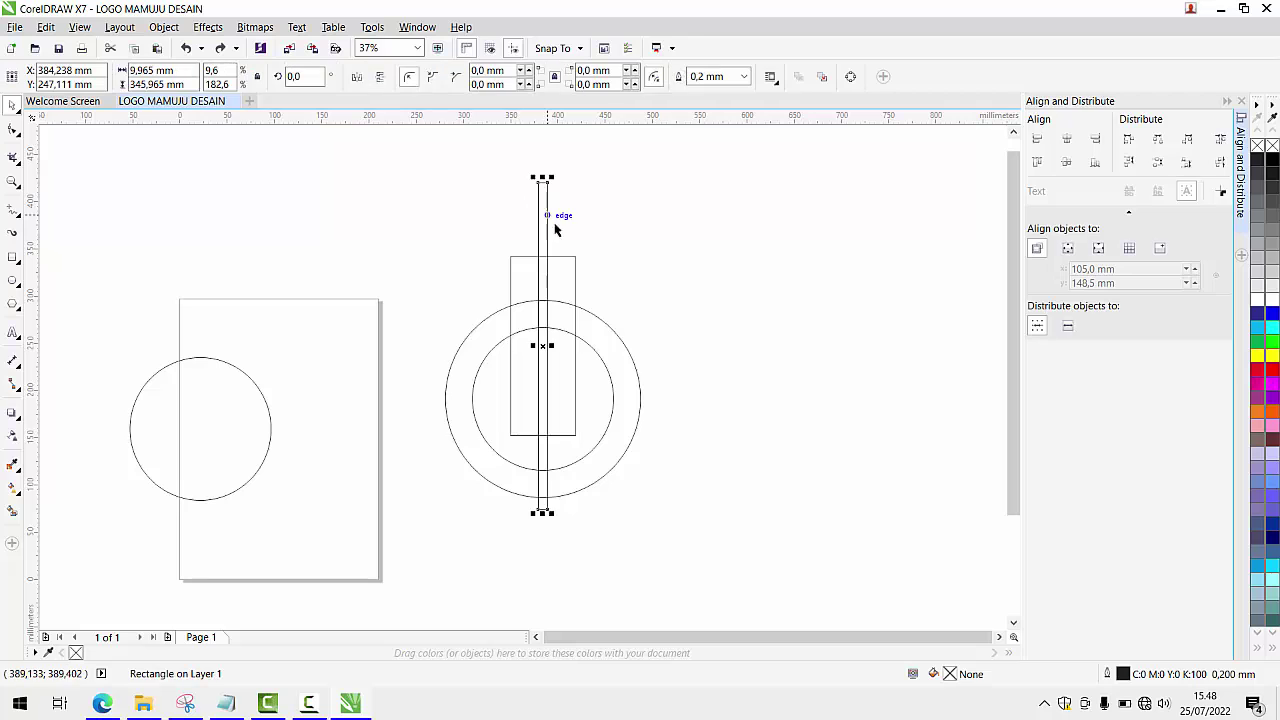
{"action": "left_click", "coordinate": [563, 259], "text": "shift"}
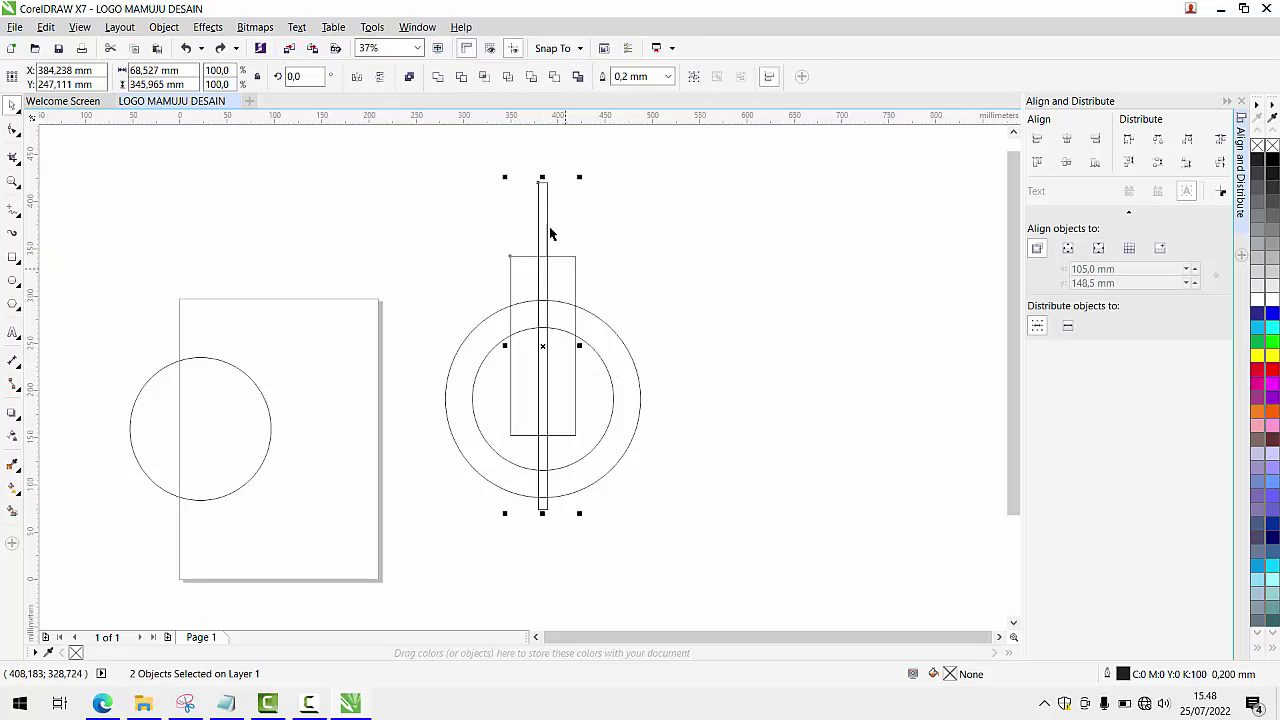
{"action": "left_click", "coordinate": [458, 77]}
Move the narrow strip to the right of the ring to inspect the split bars, and undo the move
{"action": "left_click_drag", "start_coordinate": [555, 208], "coordinate": [745, 216]}
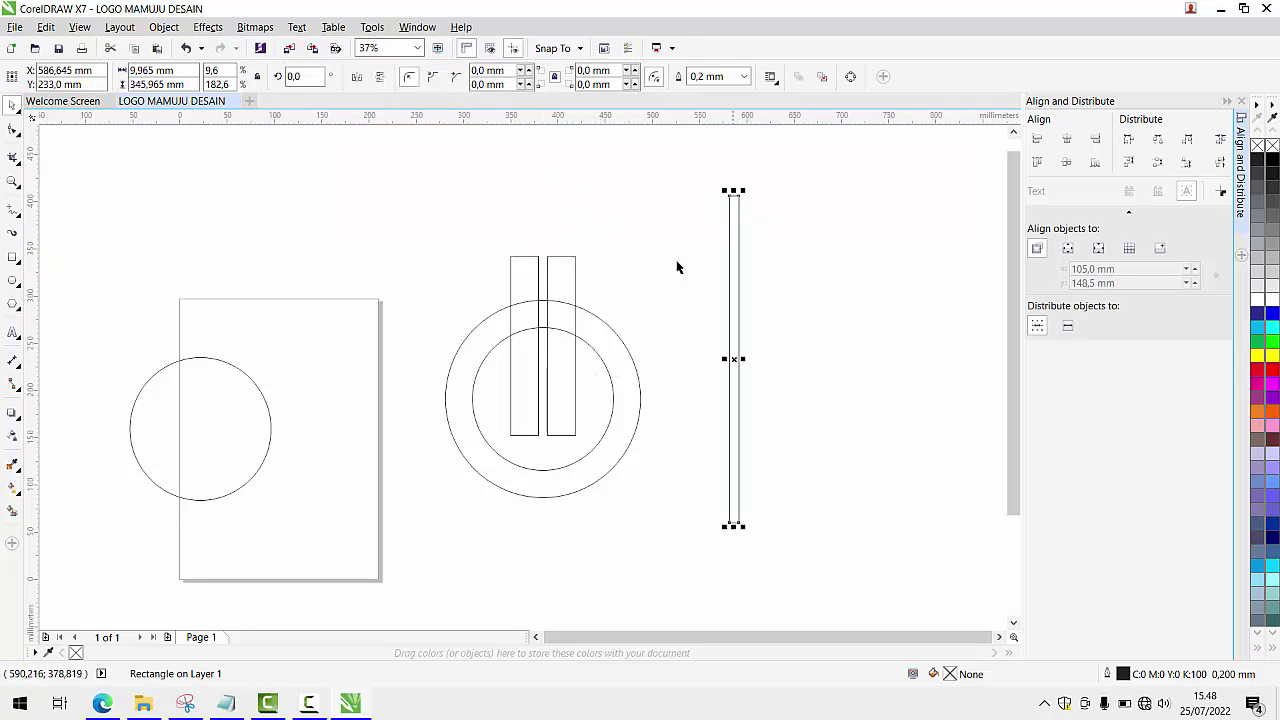
{"action": "scroll", "coordinate": [551, 323], "scroll_direction": "up", "scroll_amount": 2}
{"action": "scroll", "coordinate": [551, 323], "scroll_direction": "down", "scroll_amount": 2}
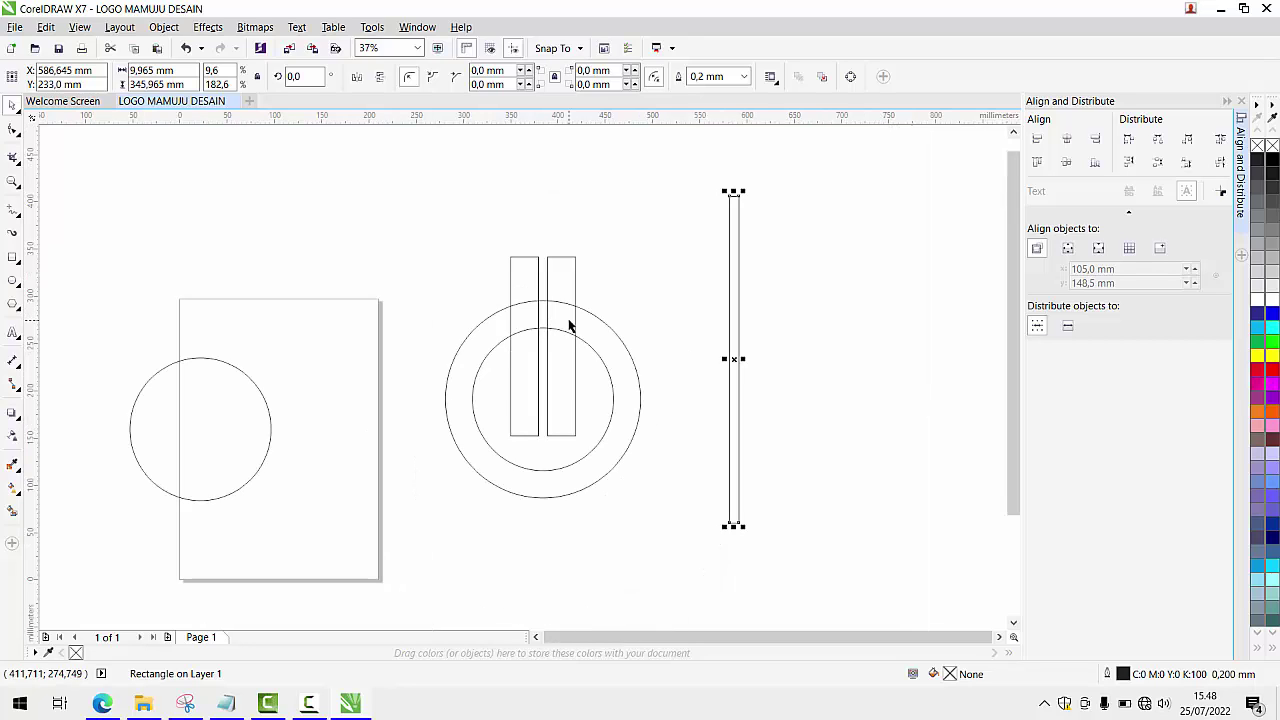
{"action": "key", "text": "ctrl+z"}
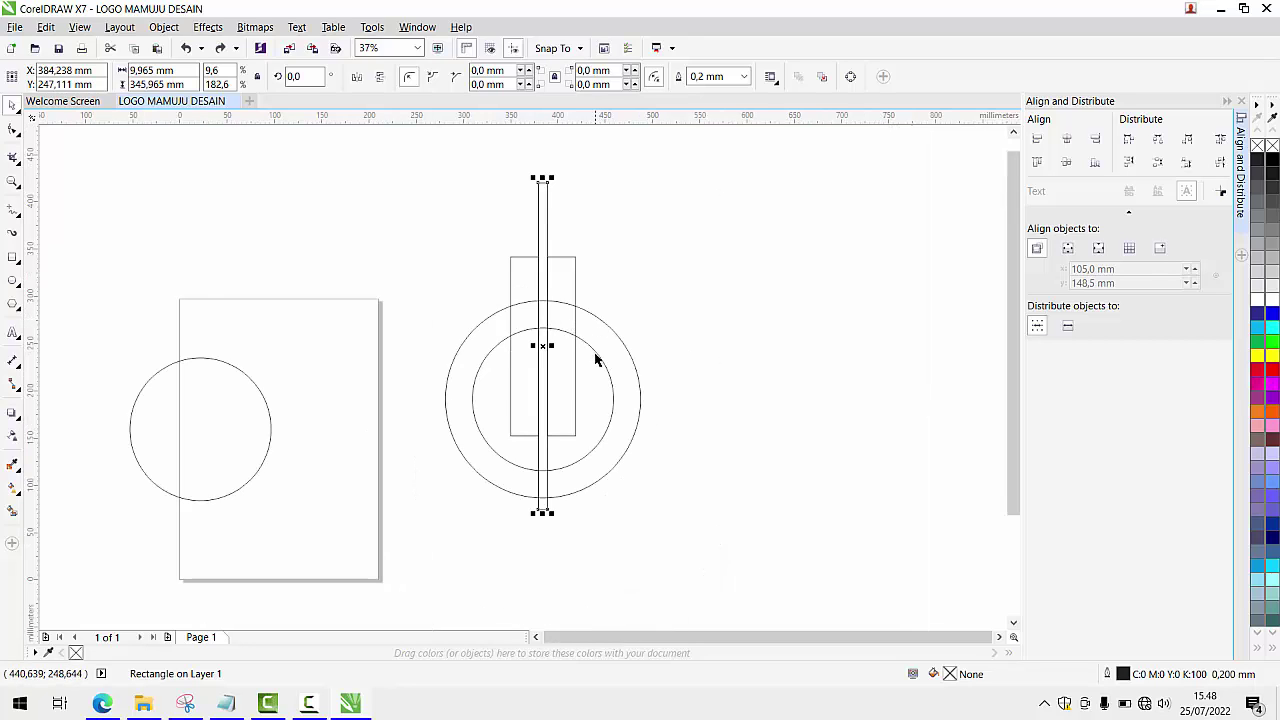
Trim the ring with the narrow strip to cut a central gap, and move the strip to the right of the ring
{"action": "left_click", "coordinate": [639, 399], "text": "shift"}
{"action": "left_click", "coordinate": [461, 77]}
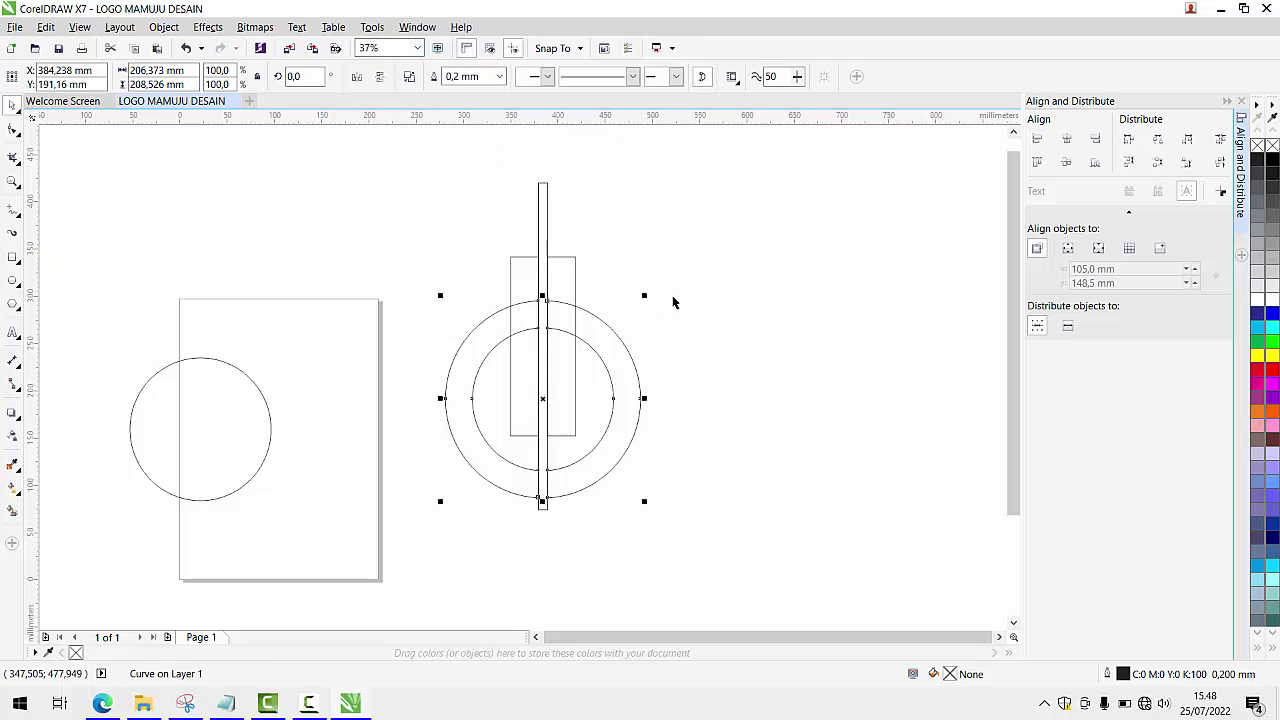
{"action": "left_click", "coordinate": [674, 300]}
{"action": "left_click_drag", "start_coordinate": [549, 224], "coordinate": [724, 221]}
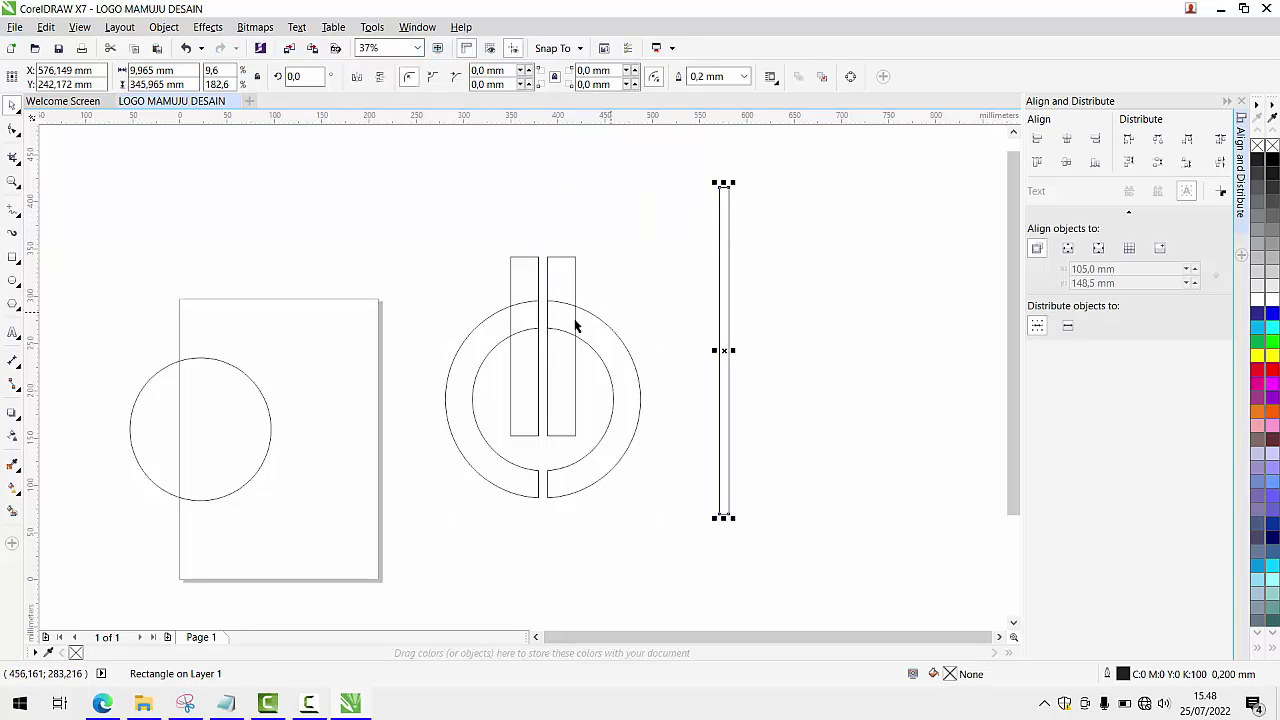
{"action": "scroll", "coordinate": [575, 325], "scroll_direction": "up", "scroll_amount": 2}
{"action": "scroll", "coordinate": [501, 328], "scroll_direction": "down", "scroll_amount": 2}
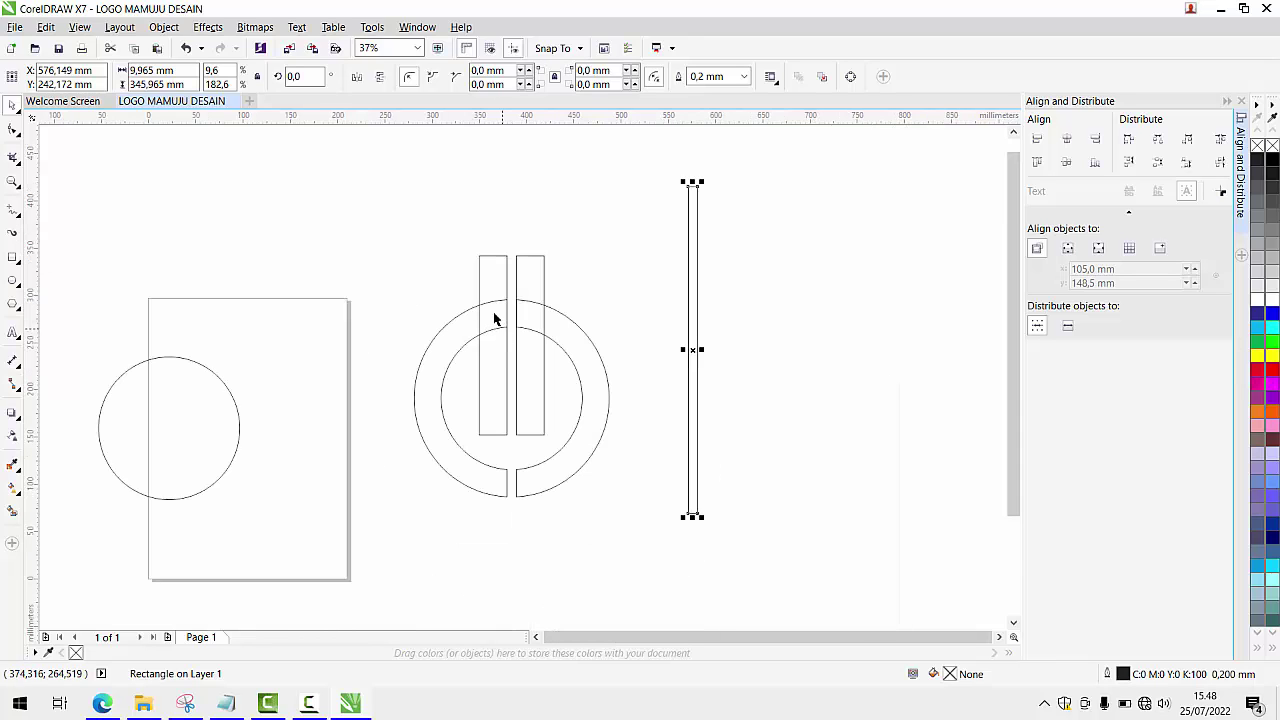
Place a copy of the two parallel bars above and to the left of the ring, and break it apart
{"action": "left_click_drag", "start_coordinate": [493, 296], "coordinate": [366, 243]}
{"action": "key", "text": "ctrl+z"}
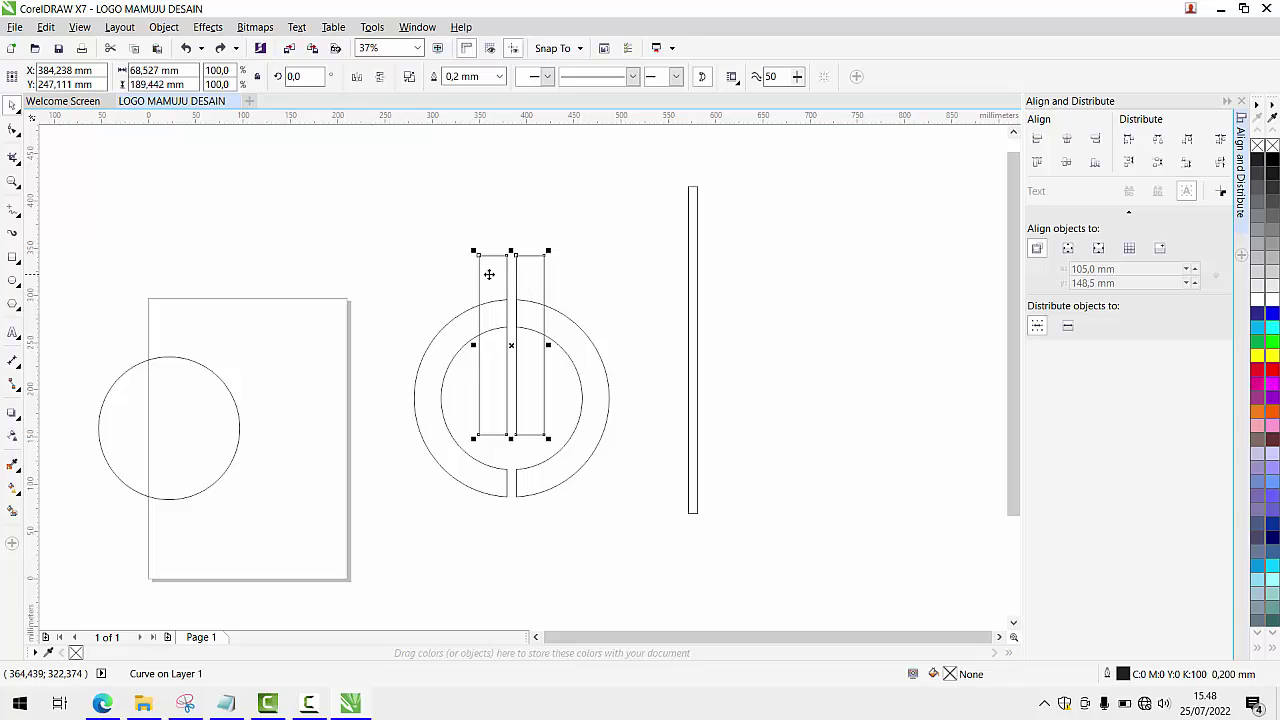
{"action": "left_click_drag", "start_coordinate": [489, 274], "coordinate": [430, 183]}
{"action": "left_click", "coordinate": [409, 77]}
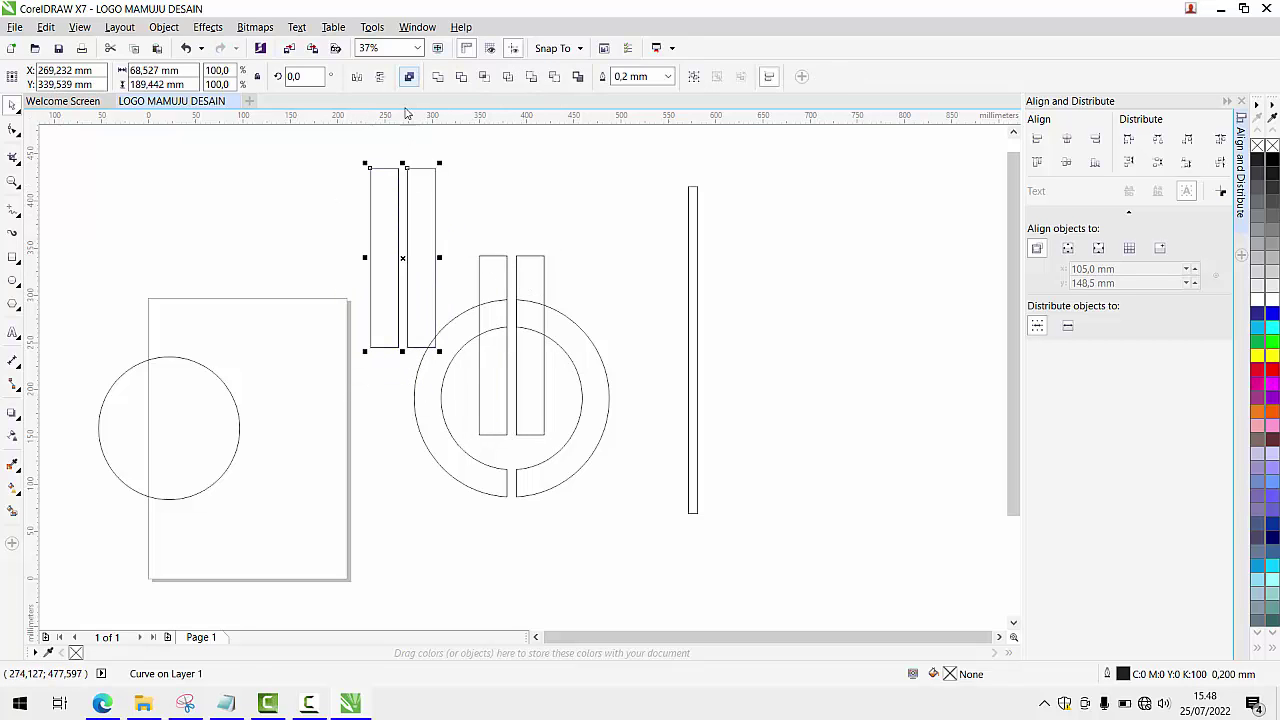
Move the left copied bar farther left and place the right copied bar over the ring's upper-left edge
{"action": "left_click", "coordinate": [464, 214]}
{"action": "left_click", "coordinate": [422, 222]}
{"action": "left_click_drag", "start_coordinate": [390, 226], "coordinate": [326, 209]}
{"action": "scroll", "coordinate": [417, 285], "scroll_direction": "up", "scroll_amount": 2}
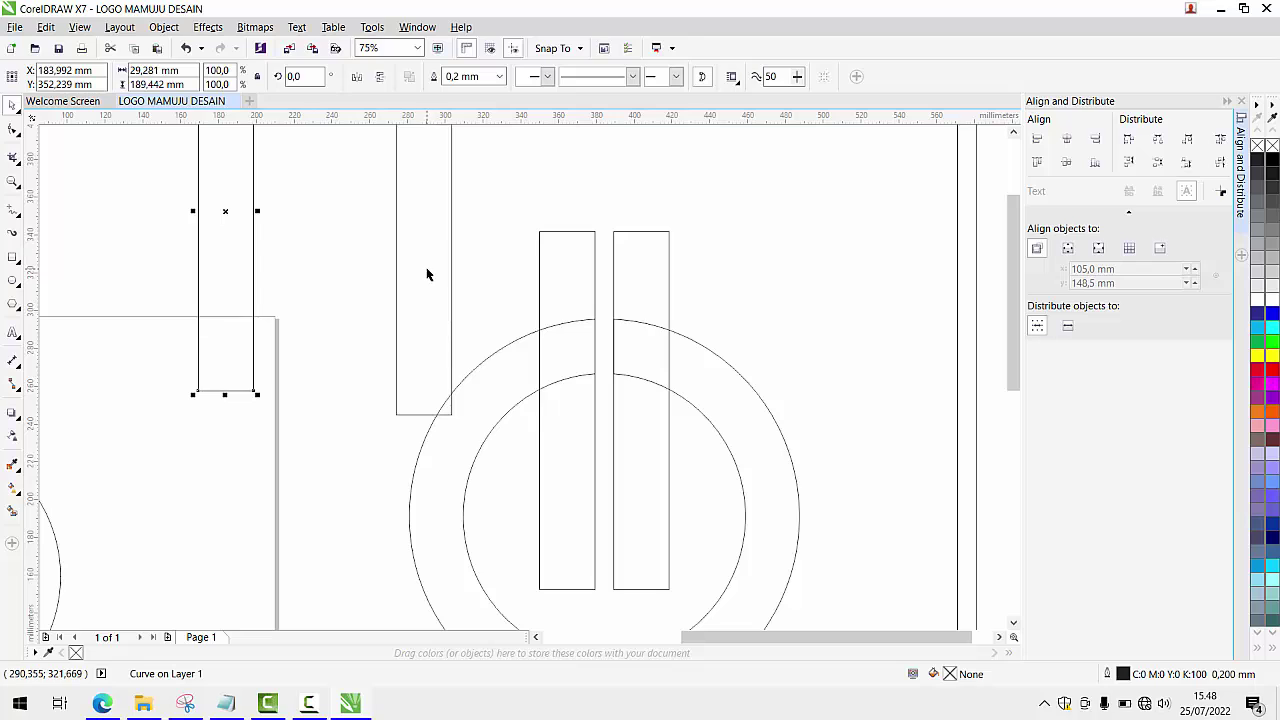
{"action": "left_click", "coordinate": [421, 268]}
{"action": "left_click_drag", "start_coordinate": [418, 262], "coordinate": [481, 368]}
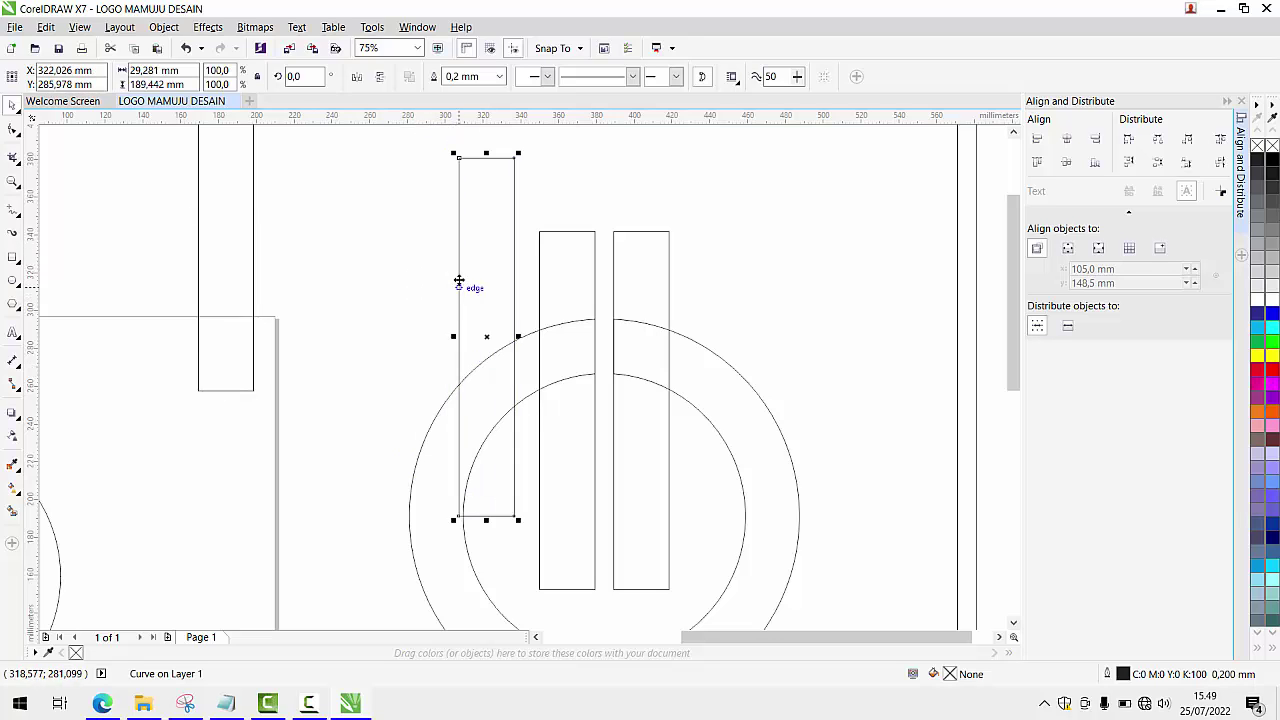
Rotate the copied bar on the ring about 52.3° and shift it left so its lower end overlaps the ring
{"action": "left_click", "coordinate": [483, 206]}
{"action": "left_click_drag", "start_coordinate": [455, 153], "coordinate": [330, 262]}
{"action": "left_click_drag", "start_coordinate": [555, 386], "coordinate": [421, 373]}
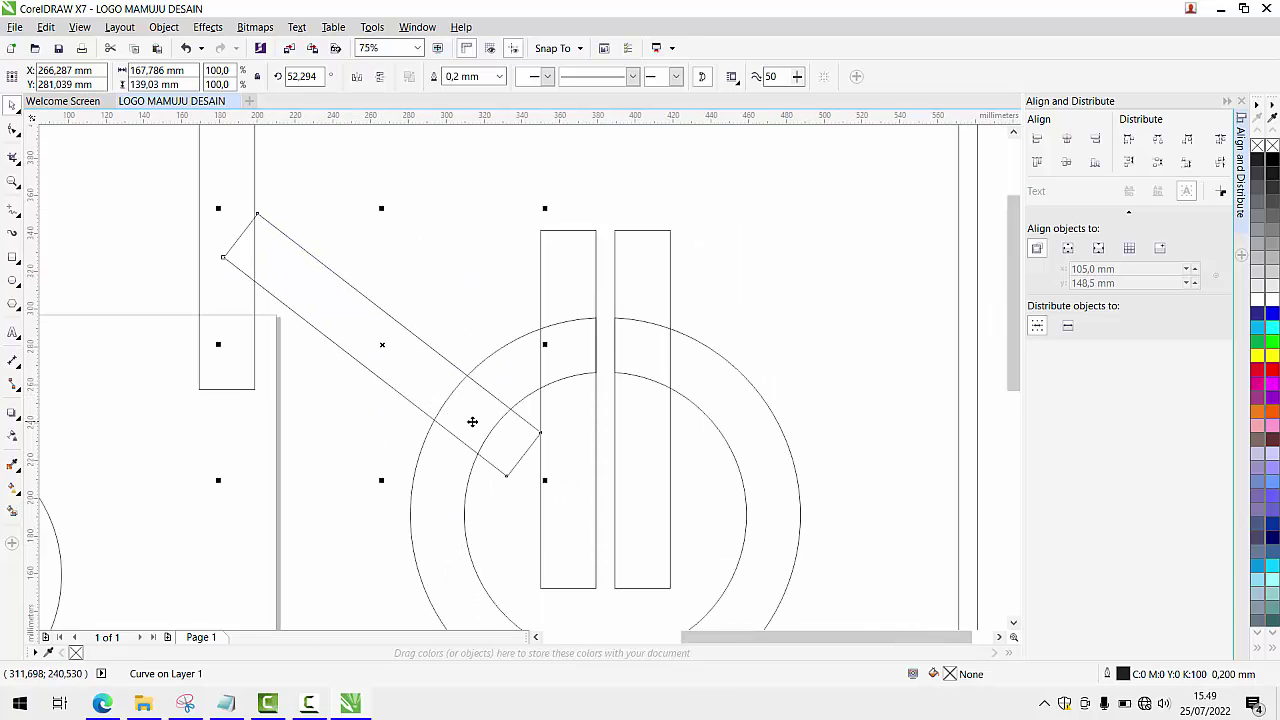
Duplicate the slanted bar and mirror it horizontally to get a bar slanting the opposite way
{"action": "left_click_drag", "start_coordinate": [472, 421], "coordinate": [457, 251]}
{"action": "left_click", "coordinate": [453, 339]}
{"action": "left_click", "coordinate": [356, 76]}
{"action": "scroll", "coordinate": [543, 379], "scroll_direction": "up", "scroll_amount": 2}
{"action": "scroll", "coordinate": [626, 346], "scroll_direction": "down", "scroll_amount": 2}
{"action": "left_click", "coordinate": [356, 76]}
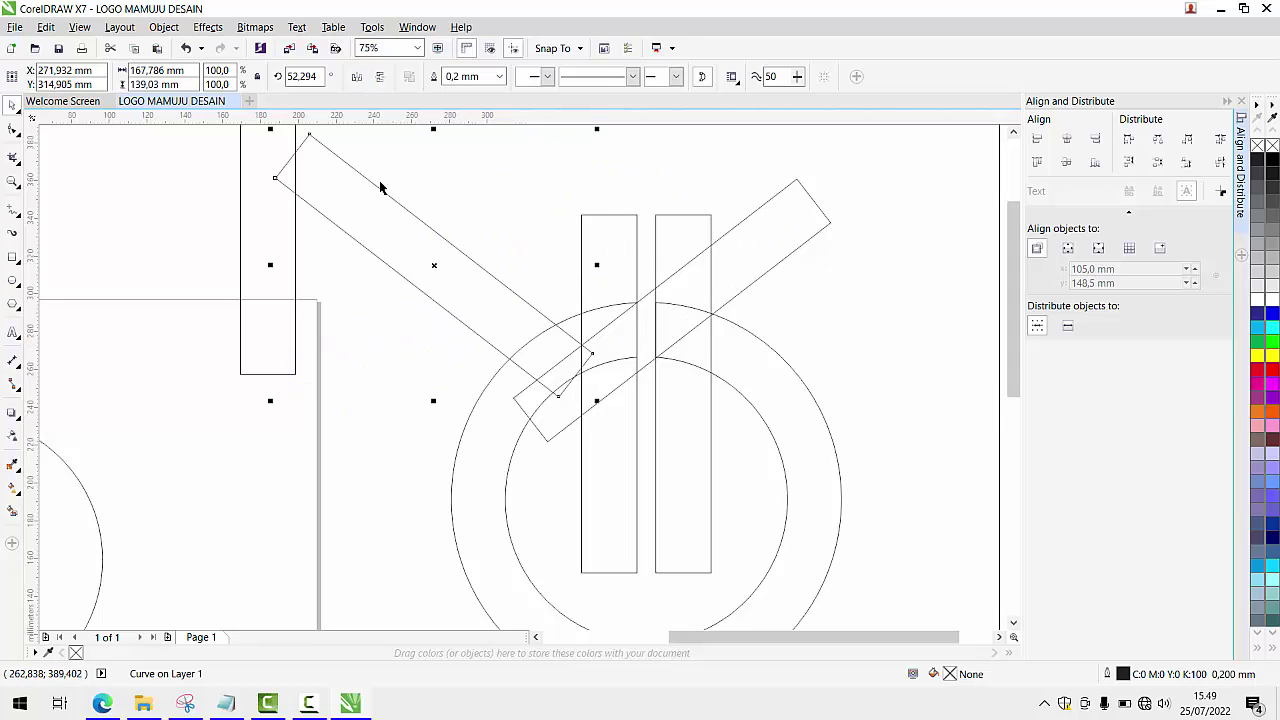
Move the original slanted bar down so its lowest corner meets the mirrored bar's lowest corner
{"action": "scroll", "coordinate": [491, 382], "scroll_direction": "up", "scroll_amount": 2}
{"action": "left_click_drag", "start_coordinate": [608, 331], "coordinate": [588, 420]}
{"action": "scroll", "coordinate": [590, 428], "scroll_direction": "up", "scroll_amount": 2}
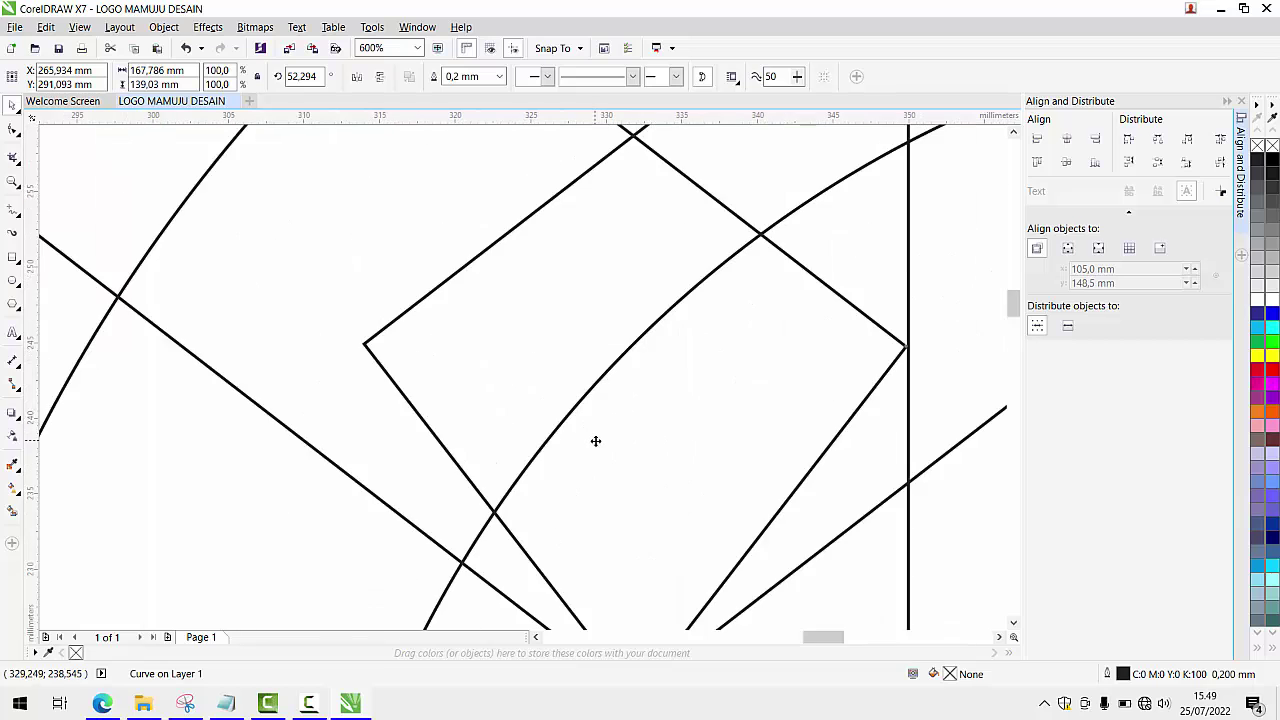
{"action": "scroll", "coordinate": [612, 490], "scroll_direction": "down", "scroll_amount": 2}
{"action": "scroll", "coordinate": [603, 500], "scroll_direction": "up", "scroll_amount": 8}
{"action": "scroll", "coordinate": [507, 438], "scroll_direction": "down", "scroll_amount": 3}
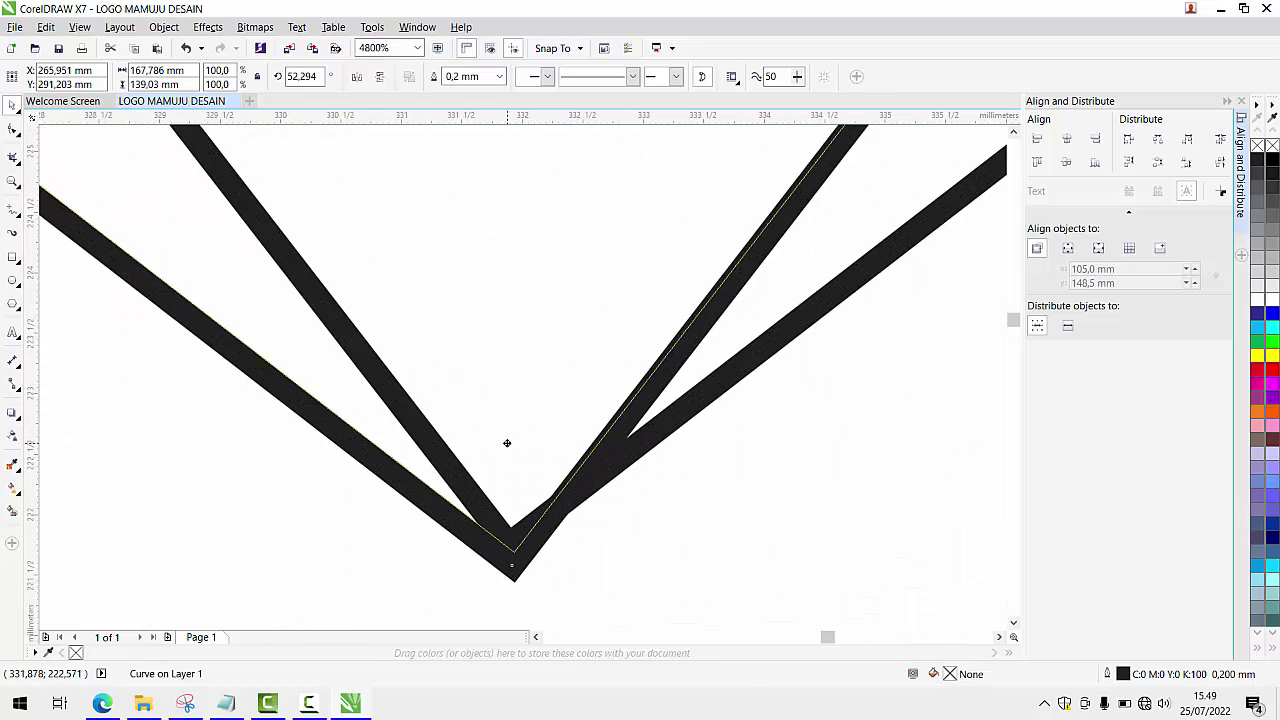
Weld the two mirrored slanted bars into a single V-shaped outline
{"action": "scroll", "coordinate": [507, 424], "scroll_direction": "down", "scroll_amount": 12}
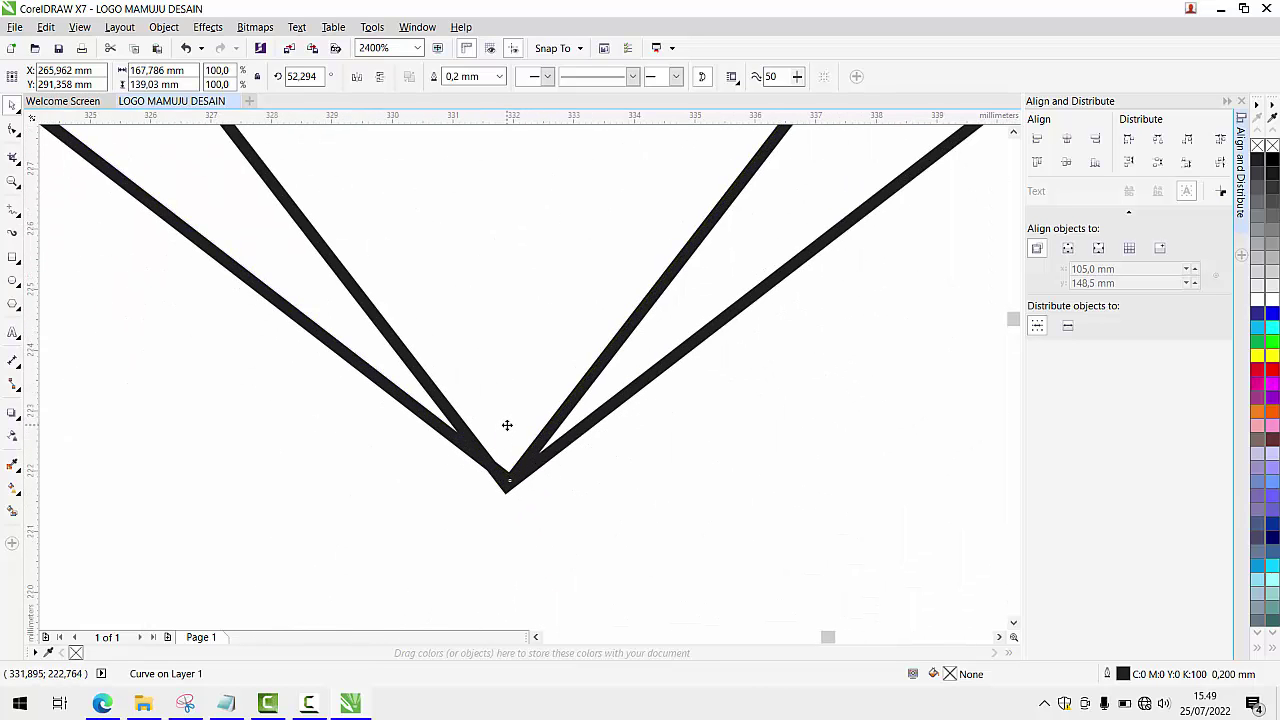
{"action": "scroll", "coordinate": [480, 345], "scroll_direction": "up", "scroll_amount": 2}
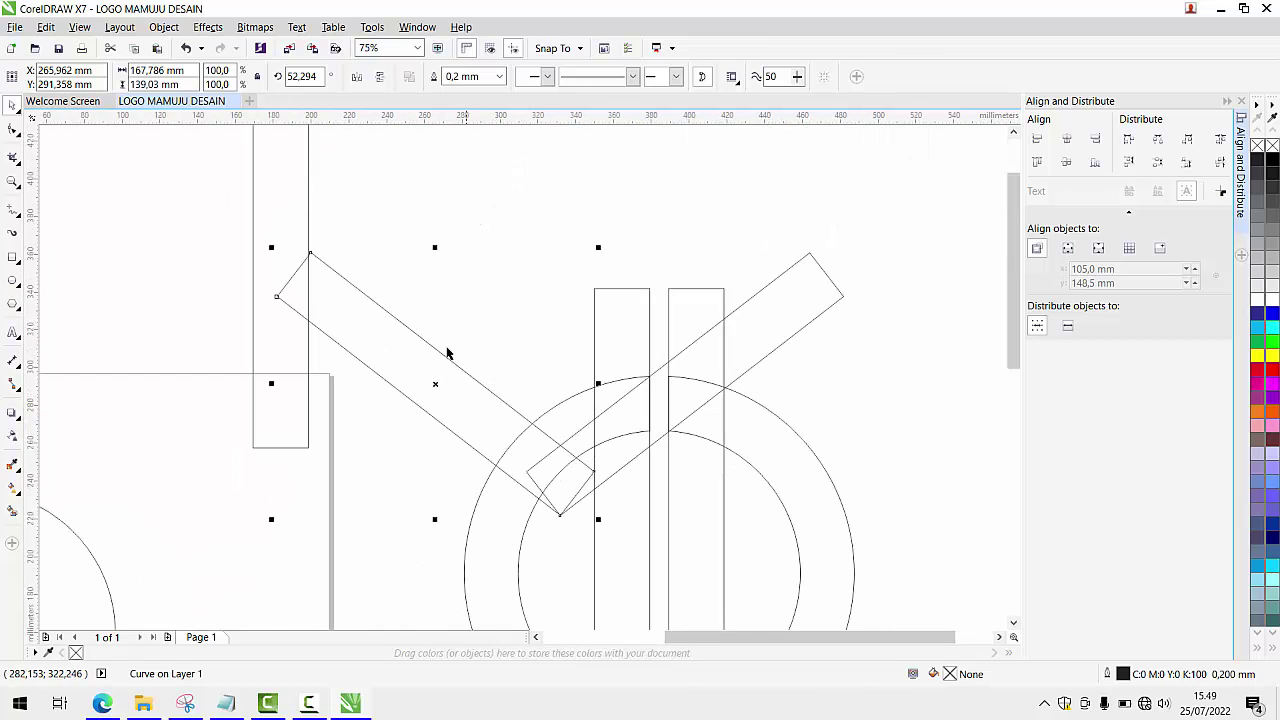
{"action": "left_click", "coordinate": [729, 317]}
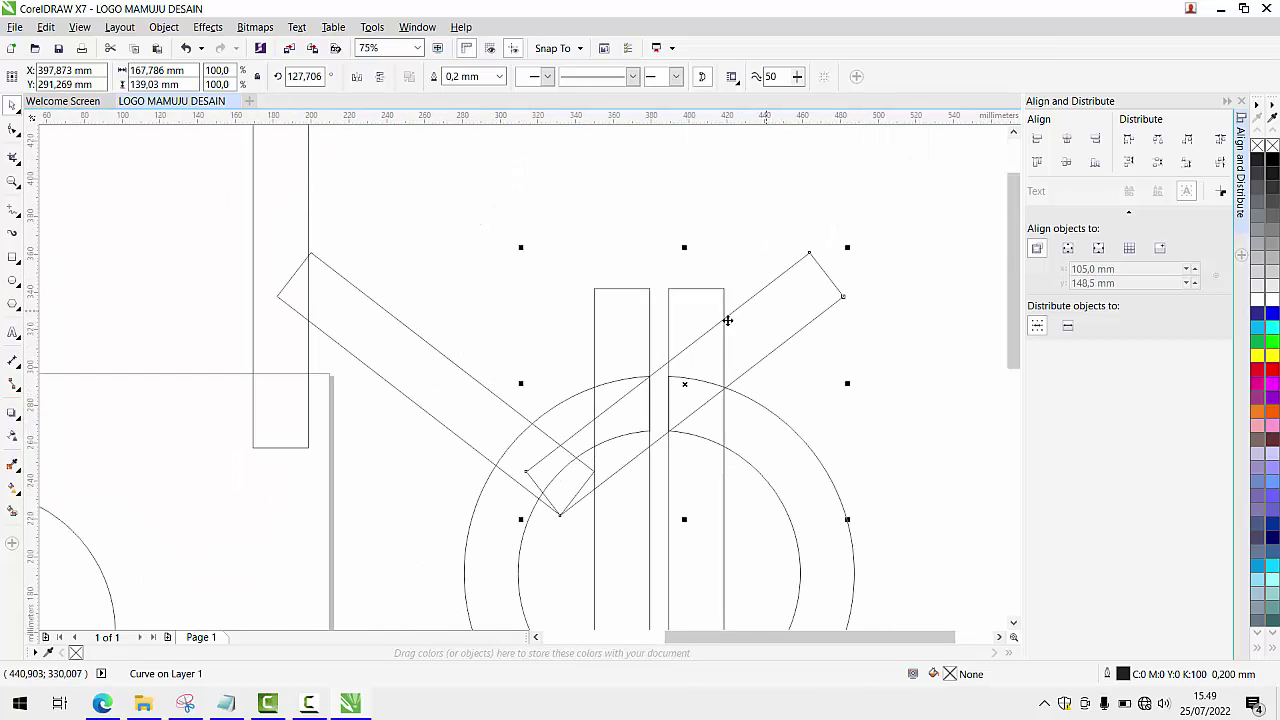
{"action": "left_click", "coordinate": [402, 324], "text": "shift"}
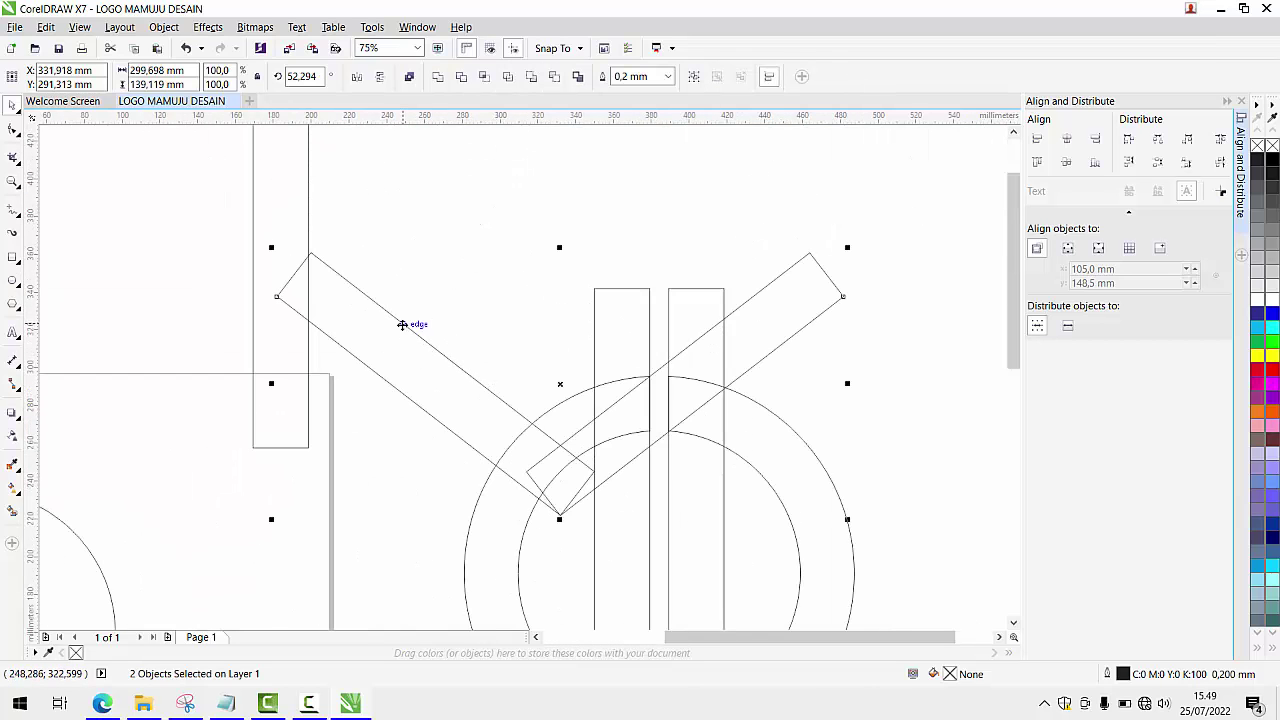
{"action": "left_click", "coordinate": [438, 78]}
{"action": "left_click", "coordinate": [458, 291]}
{"action": "scroll", "coordinate": [512, 449], "scroll_direction": "down", "scroll_amount": 2}
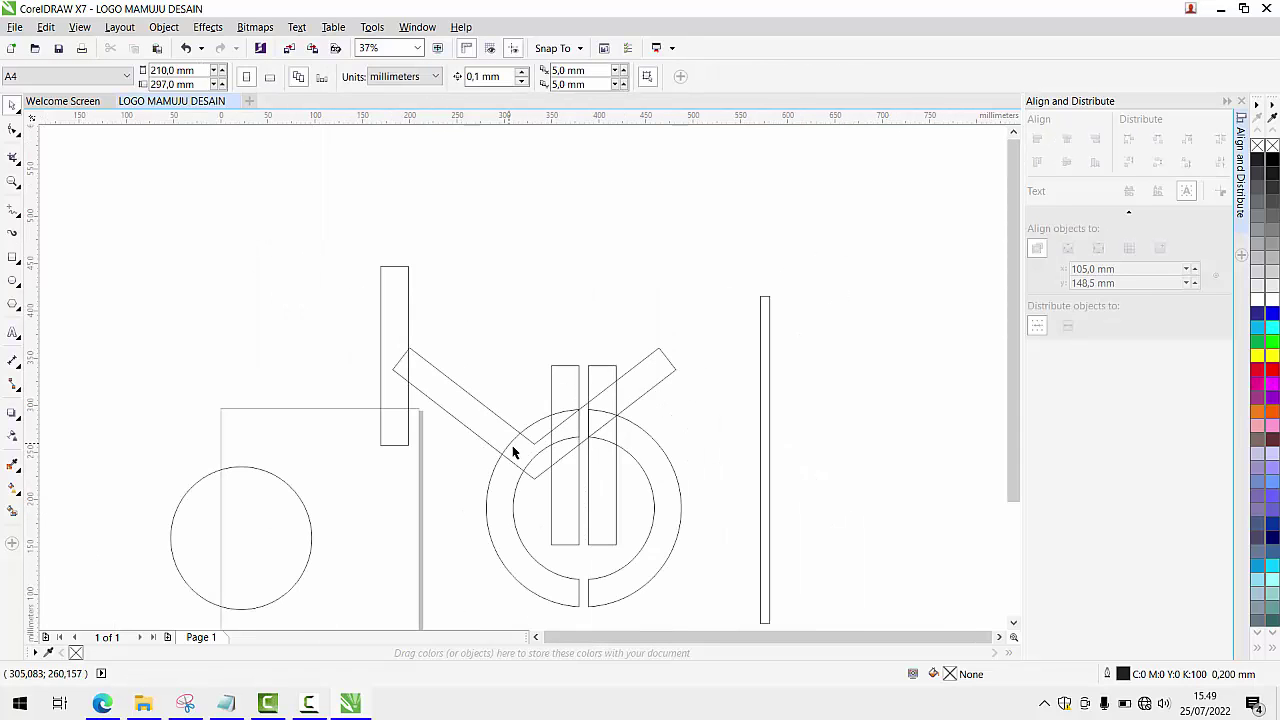
{"action": "scroll", "coordinate": [514, 449], "scroll_direction": "up", "scroll_amount": 2}
{"action": "scroll", "coordinate": [565, 469], "scroll_direction": "down", "scroll_amount": 2}
{"action": "scroll", "coordinate": [566, 465], "scroll_direction": "up", "scroll_amount": 2}
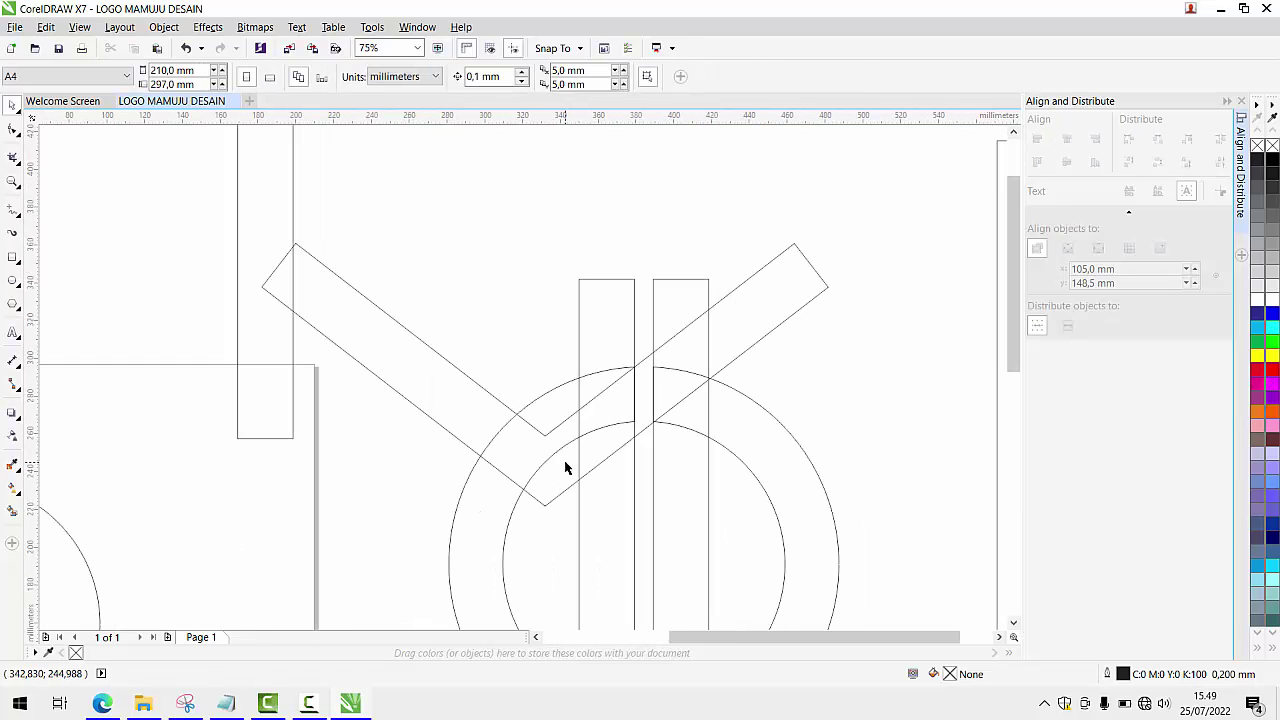
{"action": "left_click", "coordinate": [566, 464]}
{"action": "scroll", "coordinate": [573, 431], "scroll_direction": "down", "scroll_amount": 2}
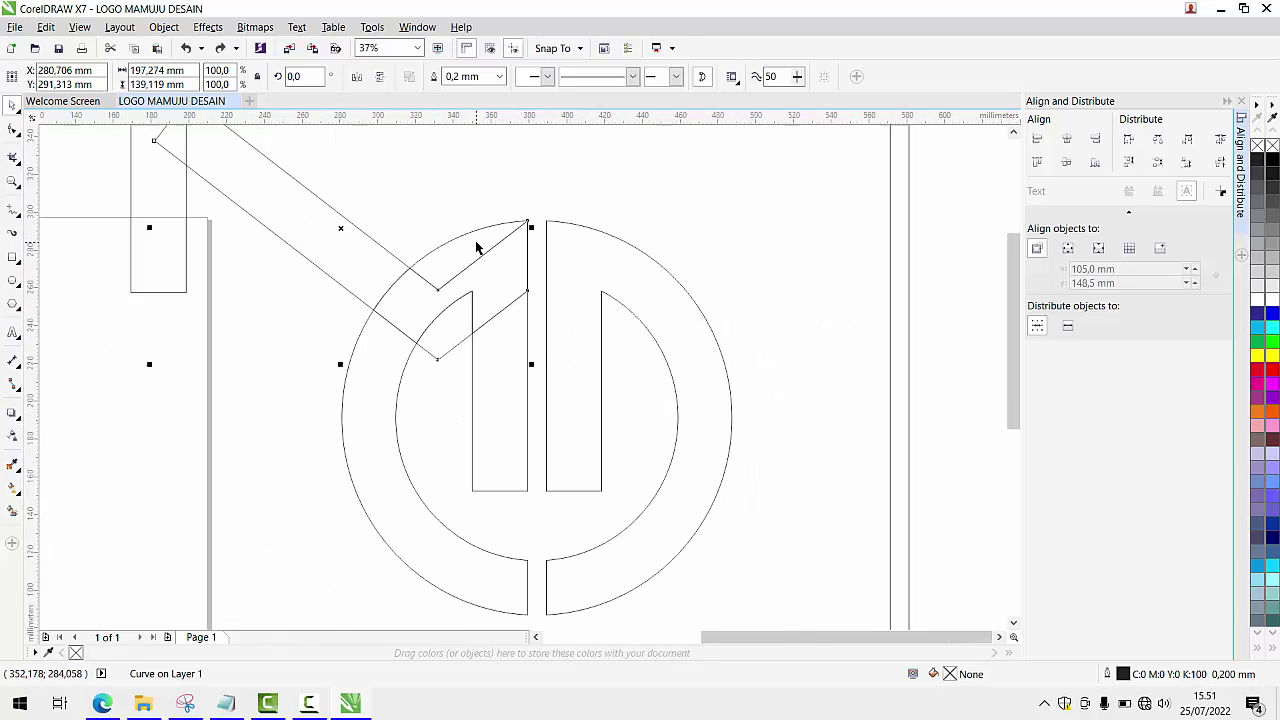
Try moving the V shape off the ring and undo each move
{"action": "left_click_drag", "start_coordinate": [477, 309], "coordinate": [445, 340]}
{"action": "key", "text": "ctrl+z"}
{"action": "left_click", "coordinate": [504, 293], "text": "shift"}
{"action": "left_click", "coordinate": [452, 209]}
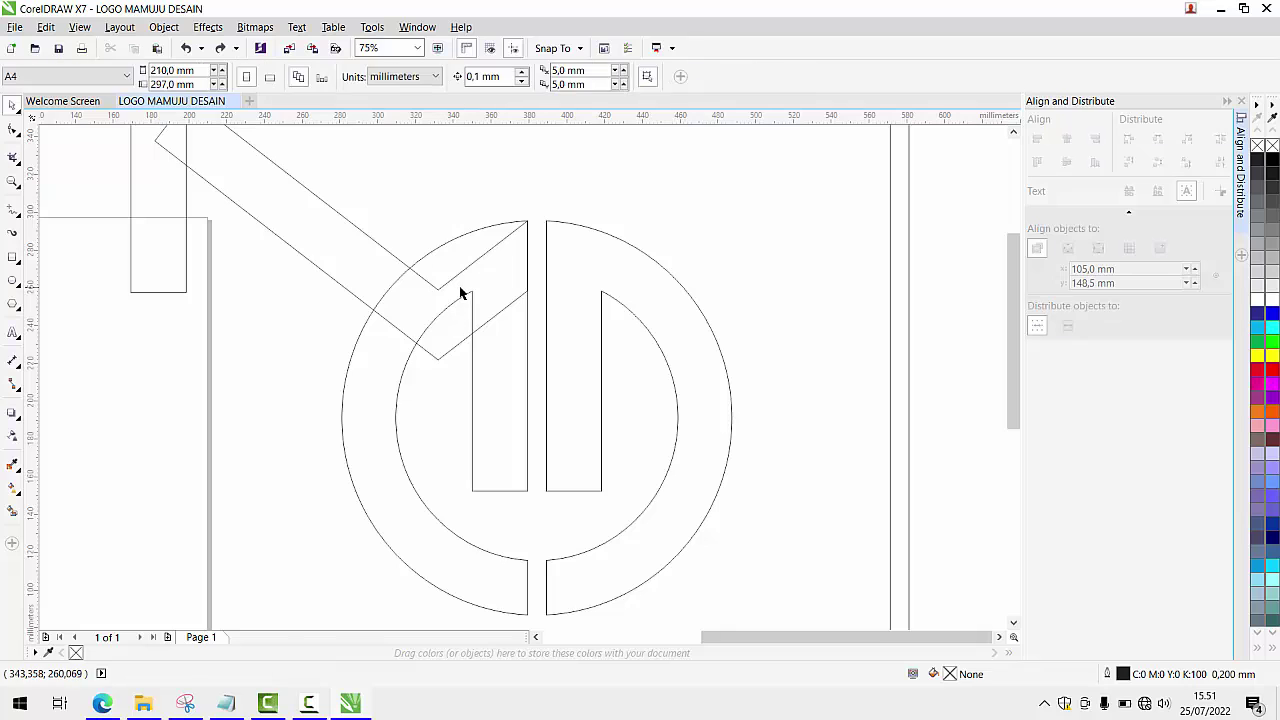
{"action": "left_click_drag", "start_coordinate": [462, 289], "coordinate": [357, 317]}
{"action": "key", "text": "ctrl+z"}
Try to trim the ring-and-bars outline using the overlapping V shape
{"action": "scroll", "coordinate": [460, 265], "scroll_direction": "down", "scroll_amount": 2}
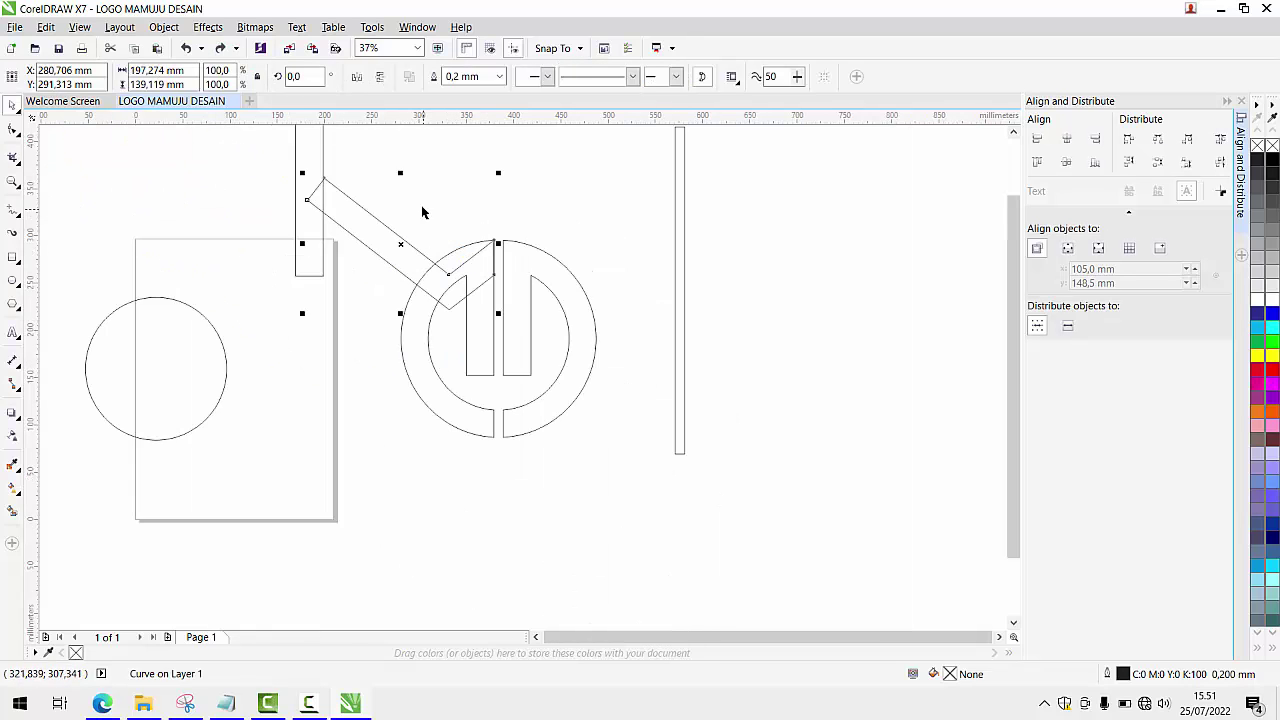
{"action": "scroll", "coordinate": [423, 209], "scroll_direction": "up", "scroll_amount": 2}
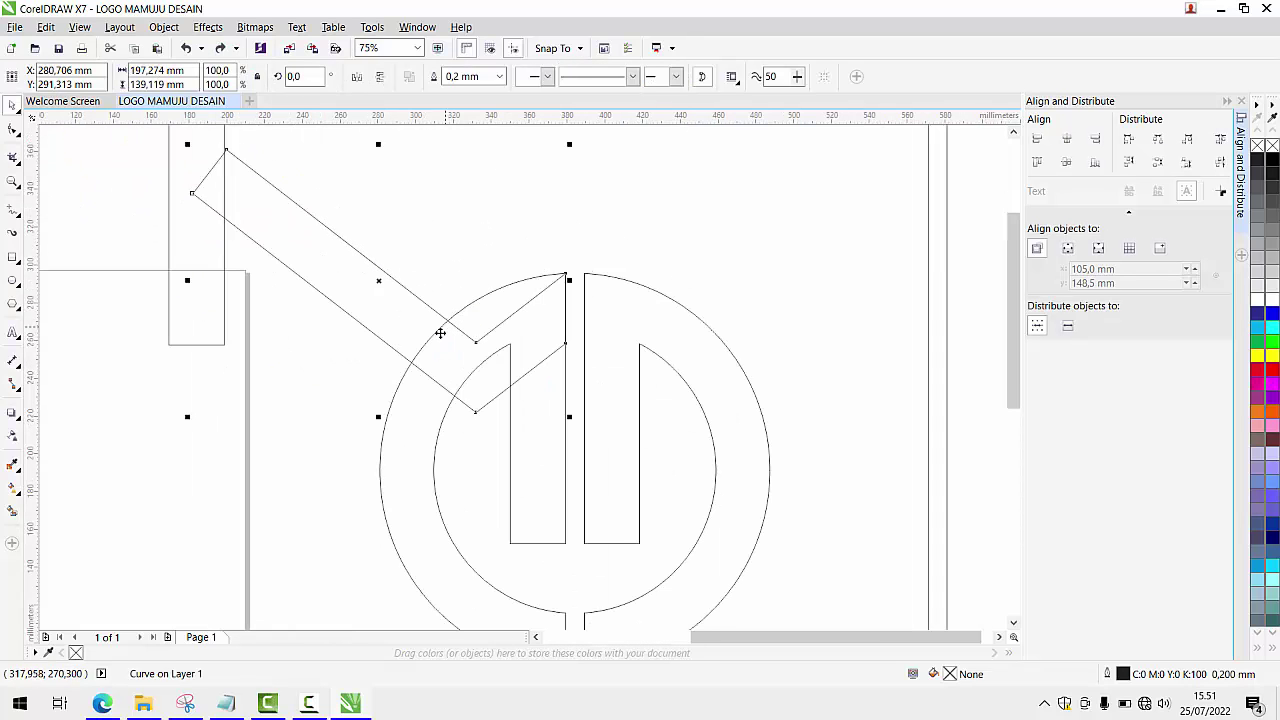
{"action": "left_click", "coordinate": [415, 409], "text": "shift"}
{"action": "left_click", "coordinate": [461, 77]}
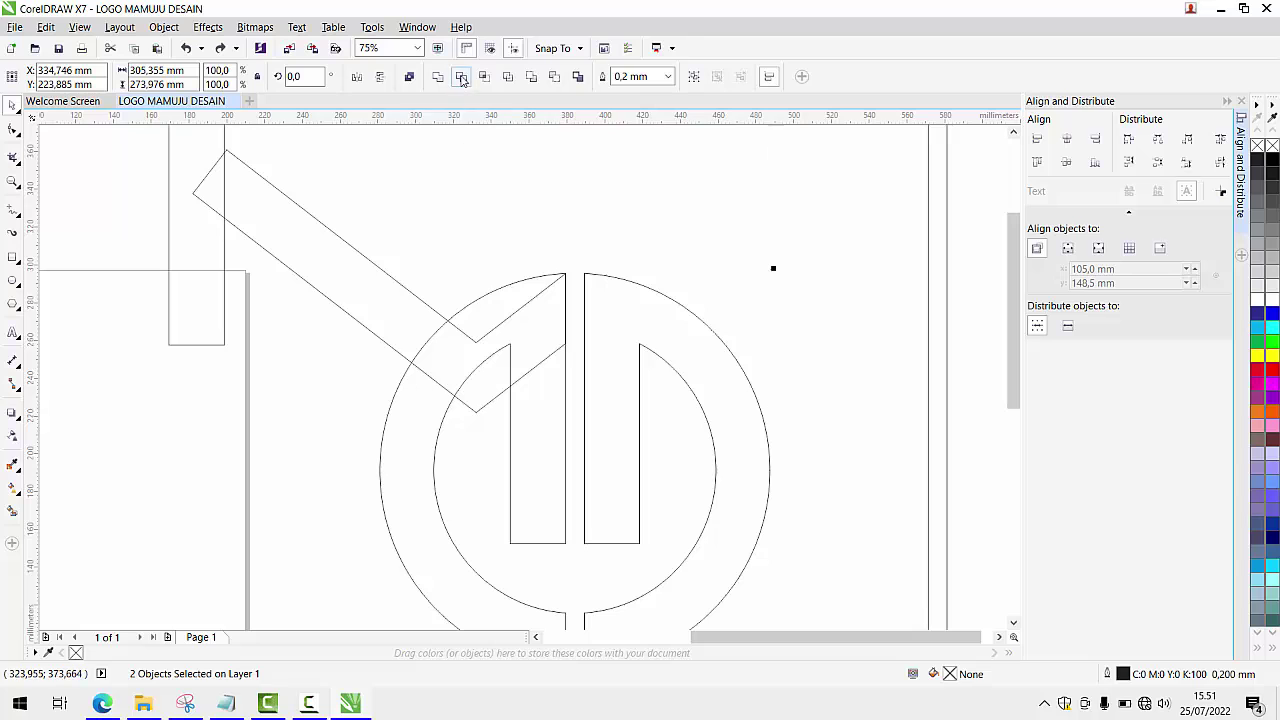
{"action": "left_click", "coordinate": [491, 240]}
{"action": "scroll", "coordinate": [491, 240], "scroll_direction": "down", "scroll_amount": 2}
{"action": "left_click", "coordinate": [503, 328]}
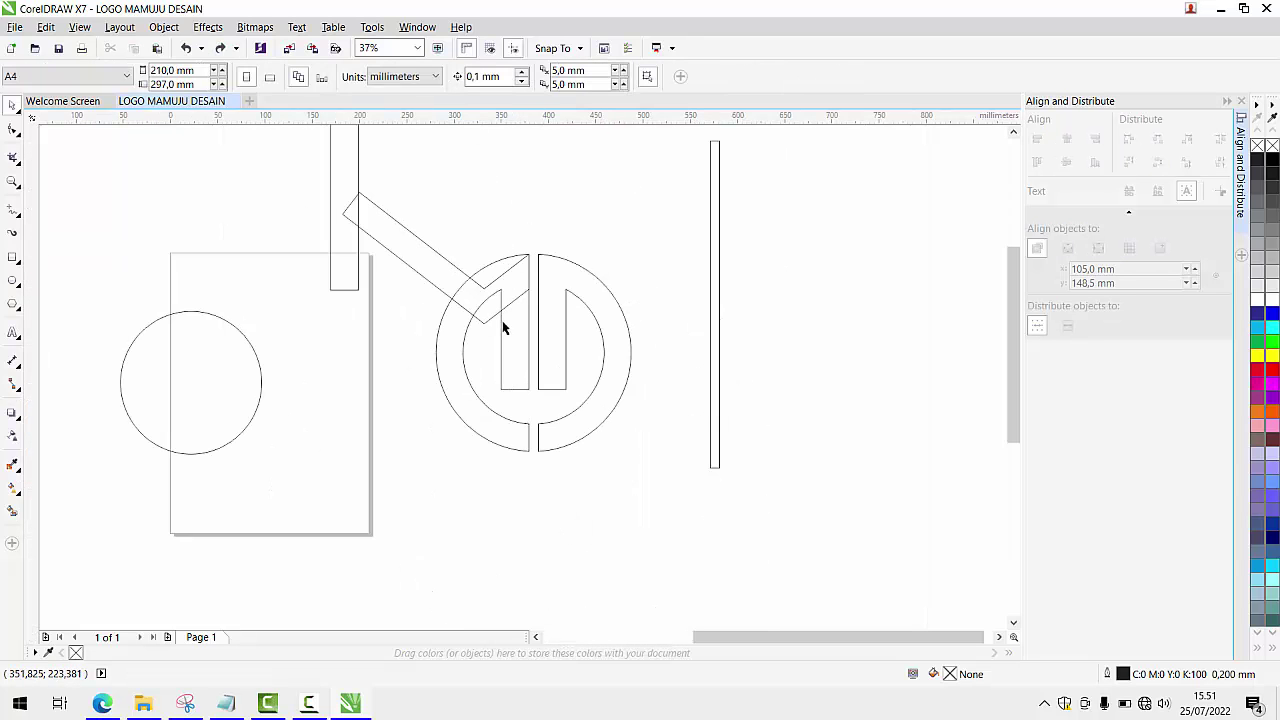
Select the V shape and then the ring-and-bars outline, and trim the V's overlap out of the ring and left bar
{"action": "scroll", "coordinate": [503, 328], "scroll_direction": "up", "scroll_amount": 2}
{"action": "left_click", "coordinate": [460, 263]}
{"action": "scroll", "coordinate": [460, 266], "scroll_direction": "down", "scroll_amount": 2}
{"action": "scroll", "coordinate": [467, 250], "scroll_direction": "up", "scroll_amount": 2}
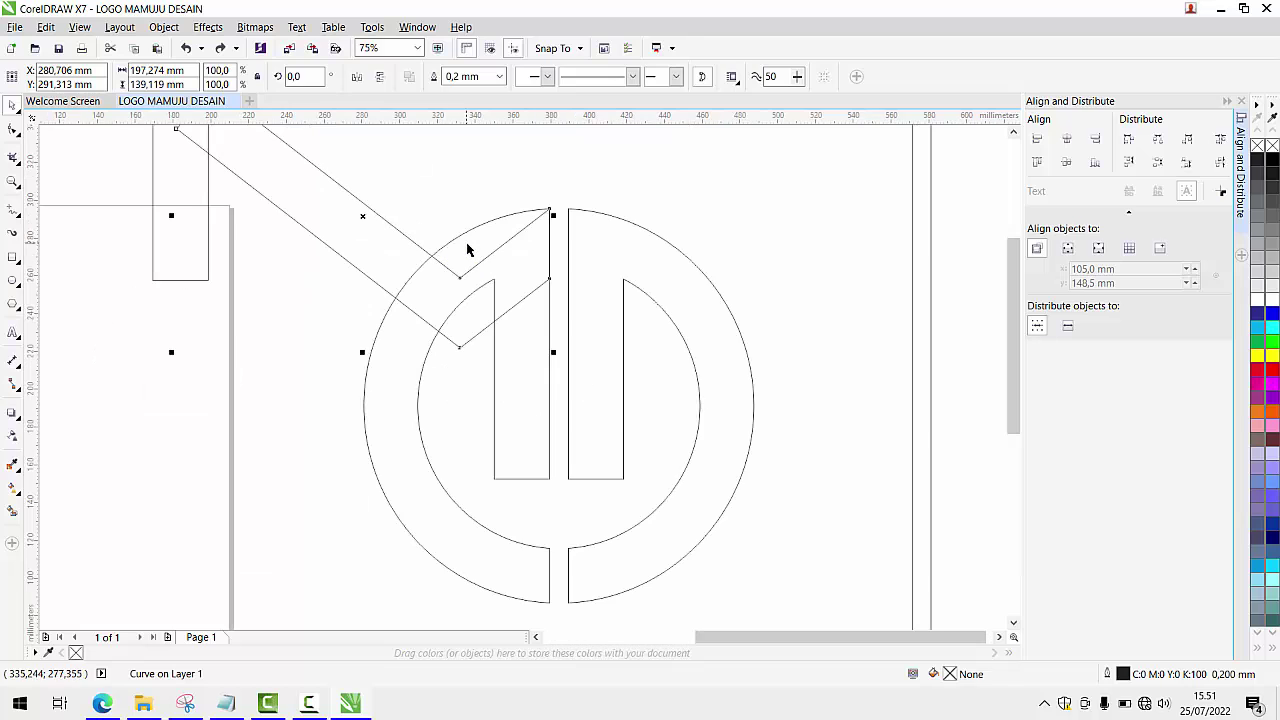
{"action": "left_click", "coordinate": [470, 242], "text": "shift"}
{"action": "left_click", "coordinate": [461, 78]}
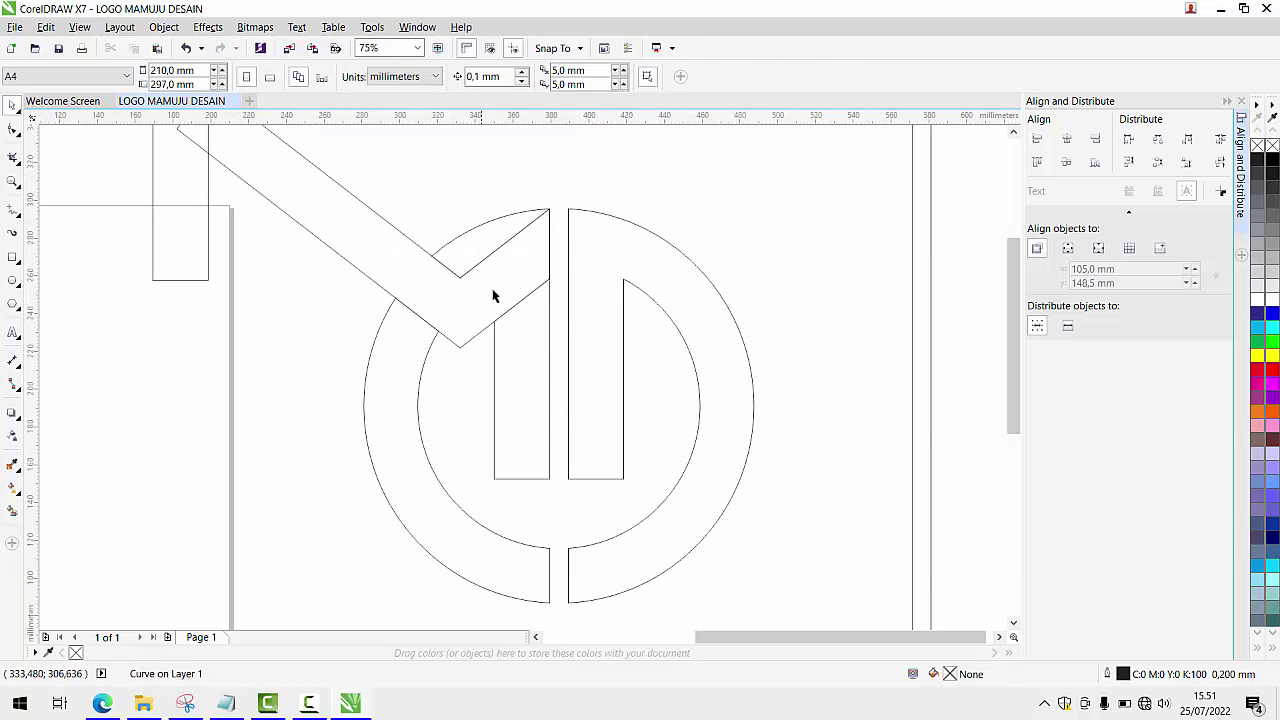
Break the trimmed ring-and-bars curve apart and delete the leftover arc sliver above the V's inner corner
{"action": "left_click", "coordinate": [479, 226]}
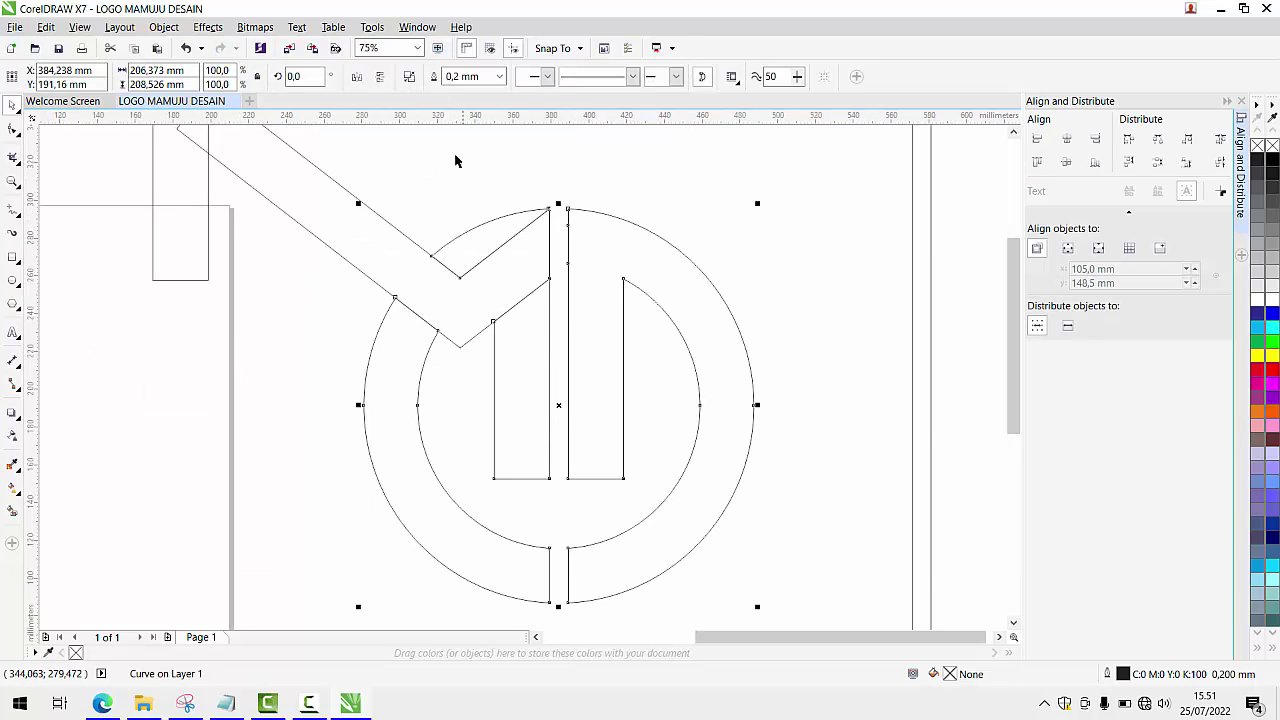
{"action": "left_click", "coordinate": [409, 77]}
{"action": "left_click", "coordinate": [479, 234]}
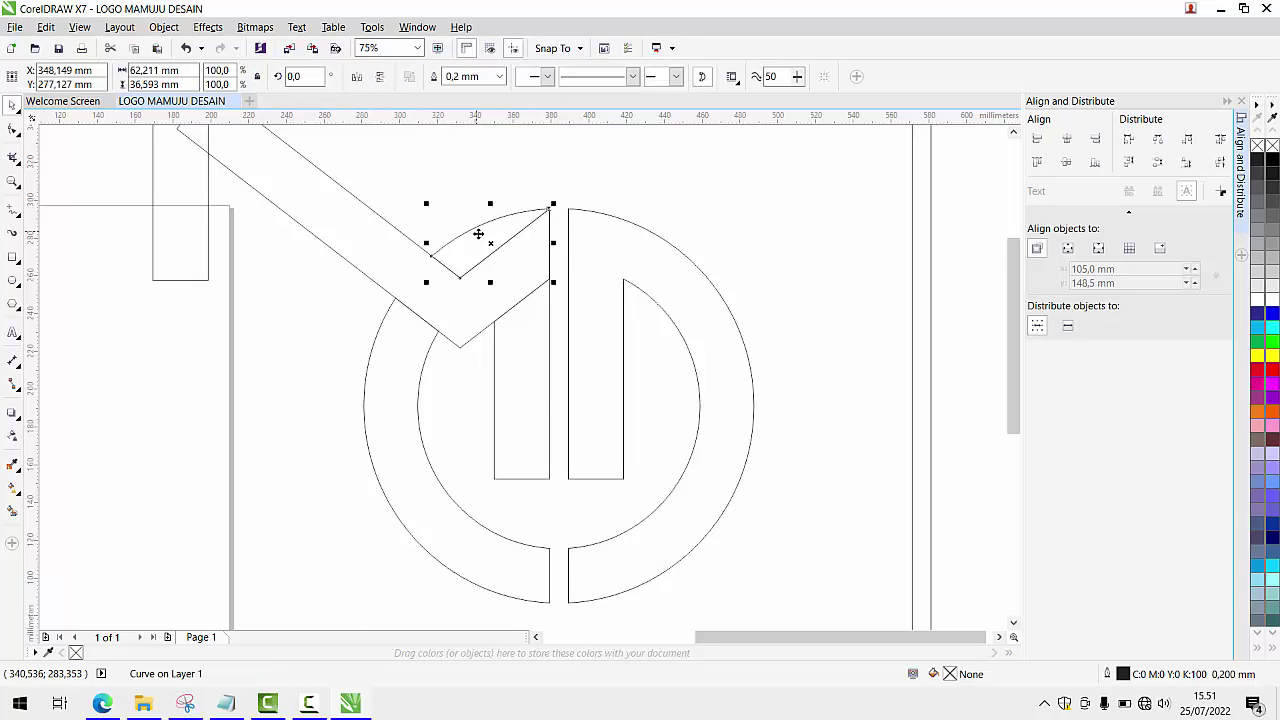
{"action": "key", "text": "Delete"}
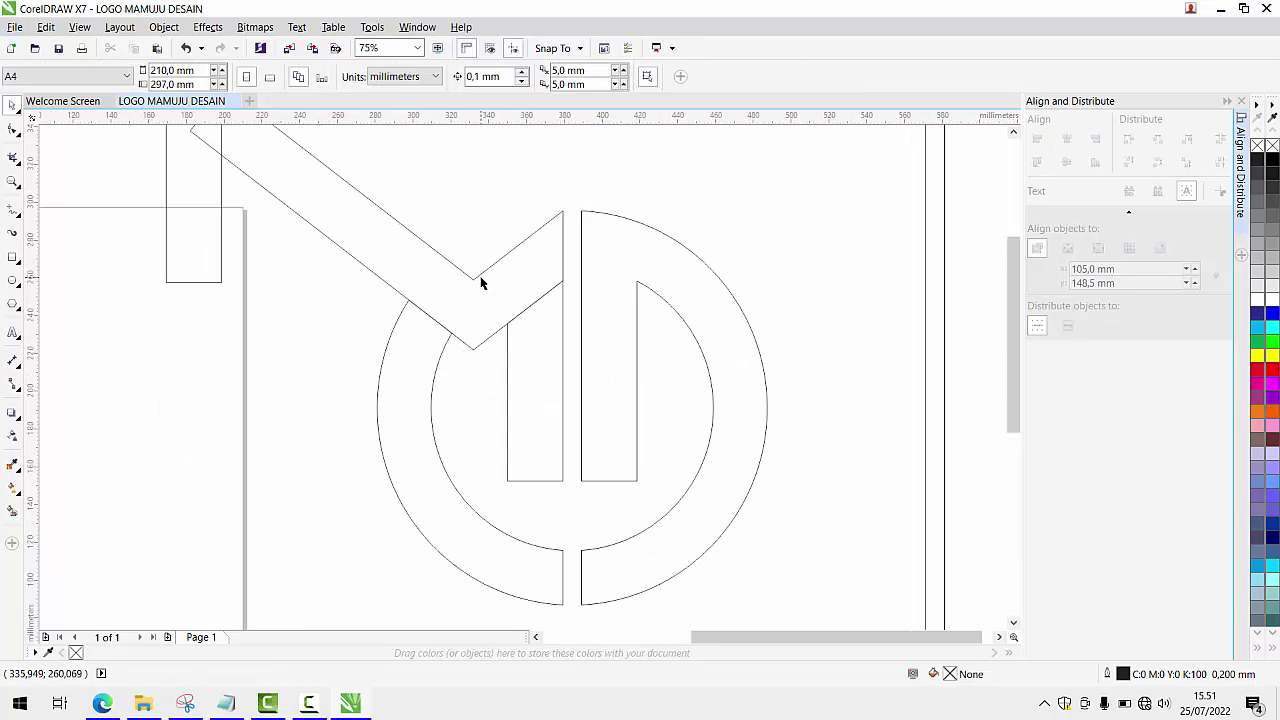
Examine how the V shape meets the ring's cut ends and the left vertical bar
{"action": "left_click", "coordinate": [480, 282]}
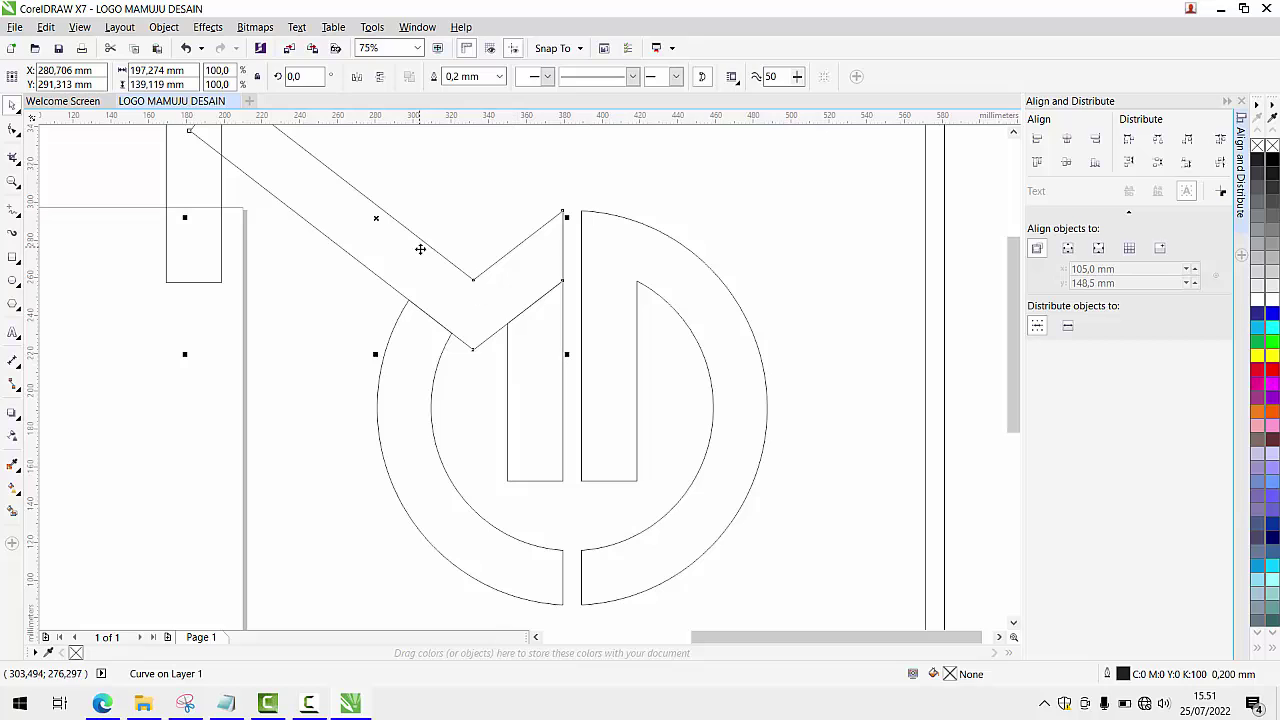
{"action": "scroll", "coordinate": [468, 277], "scroll_direction": "down", "scroll_amount": 3}
{"action": "scroll", "coordinate": [468, 277], "scroll_direction": "up", "scroll_amount": 3}
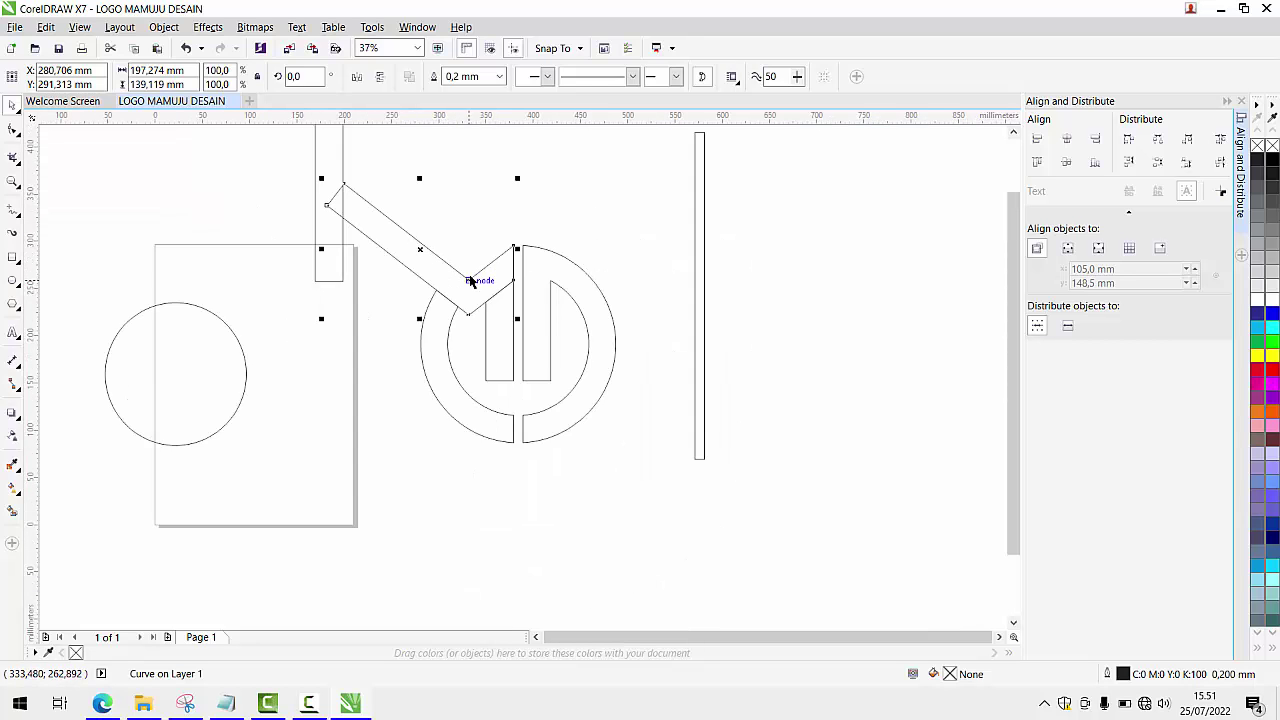
{"action": "scroll", "coordinate": [427, 297], "scroll_direction": "down", "scroll_amount": 2}
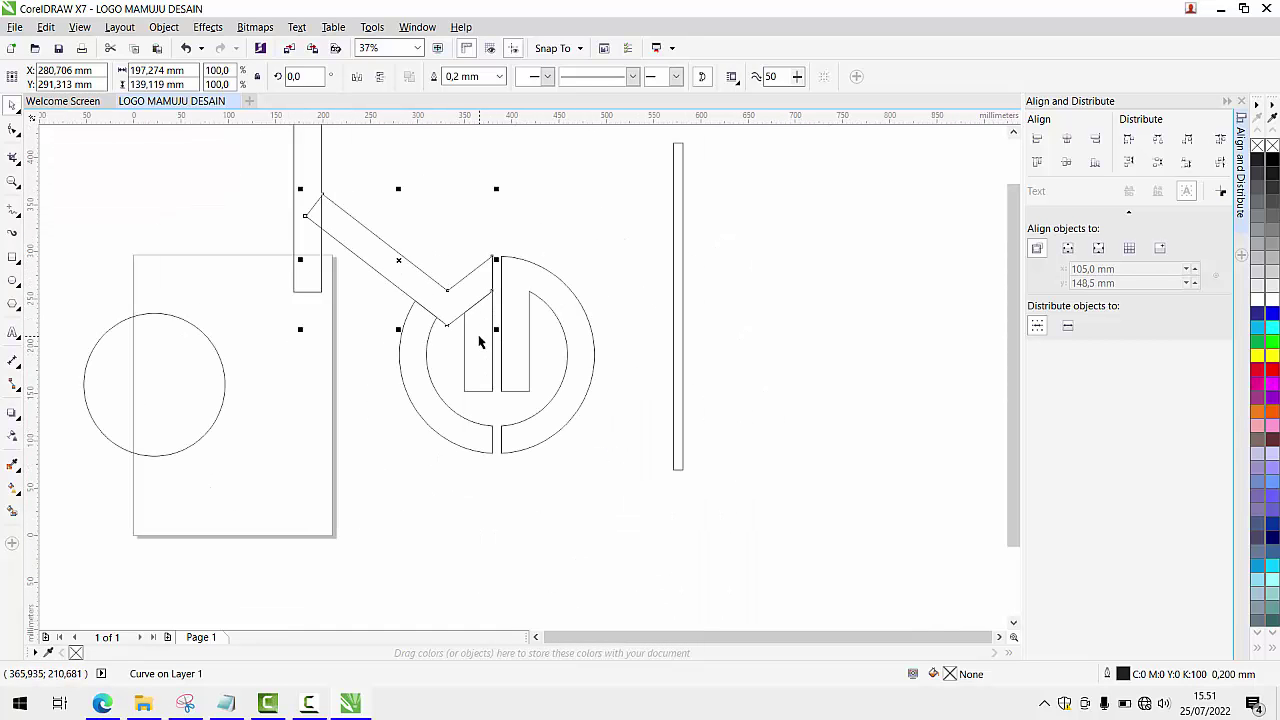
{"action": "left_click", "coordinate": [478, 336], "text": "shift"}
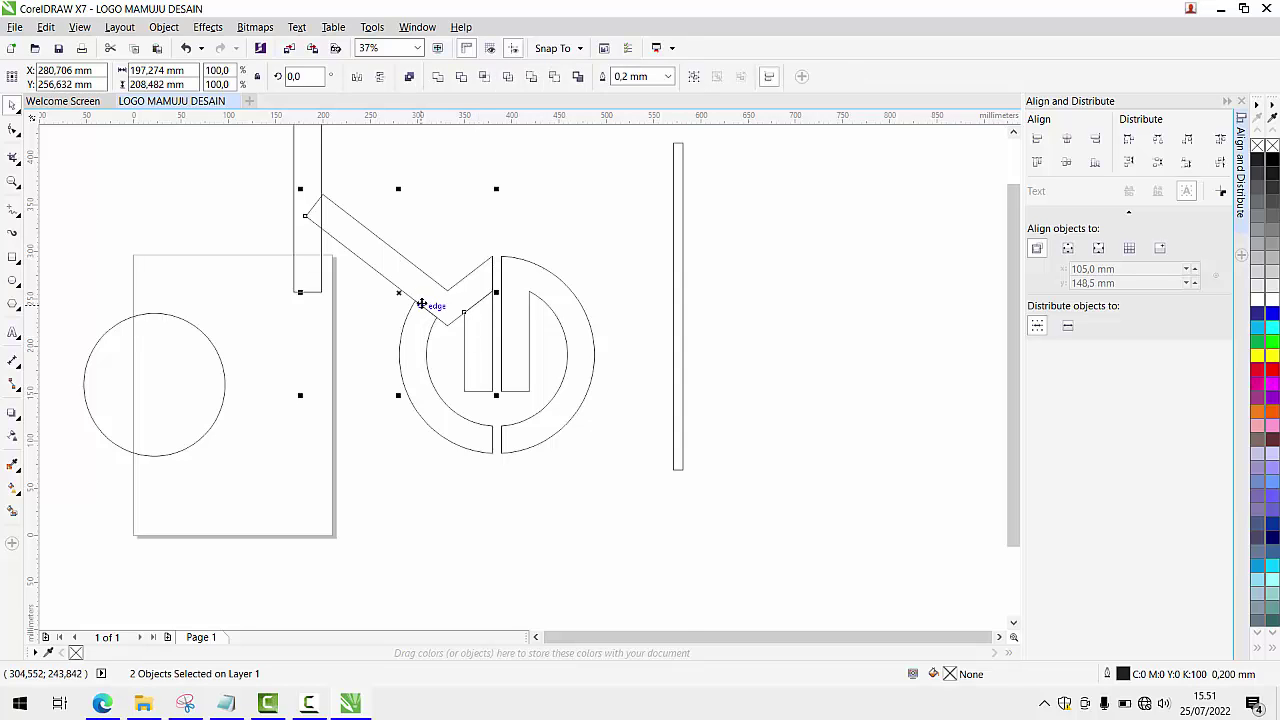
{"action": "scroll", "coordinate": [424, 297], "scroll_direction": "up", "scroll_amount": 2}
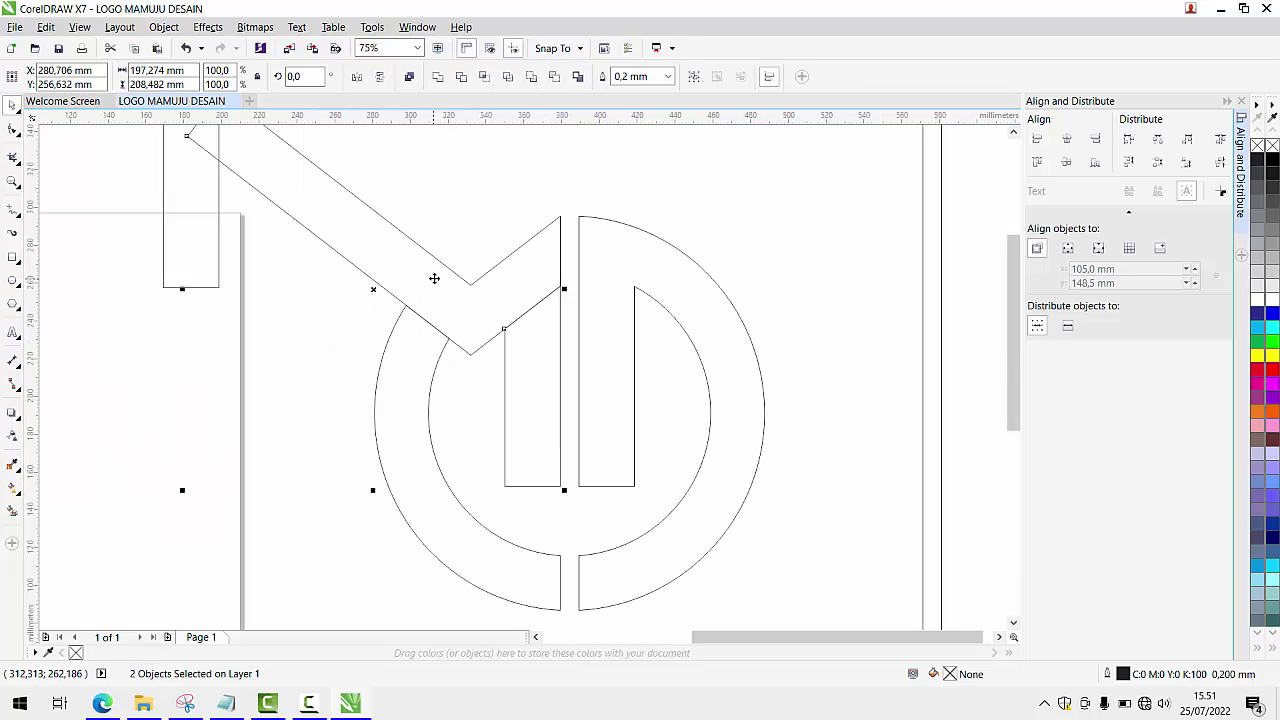
{"action": "scroll", "coordinate": [449, 271], "scroll_direction": "down", "scroll_amount": 2}
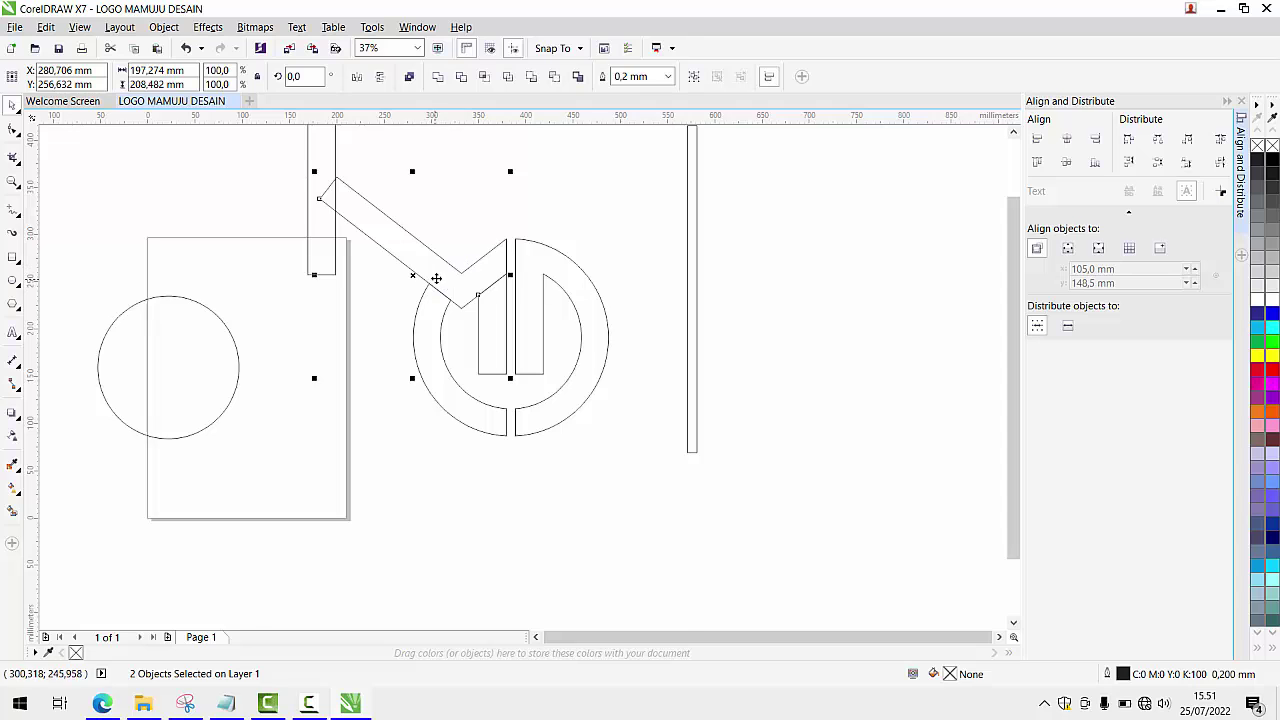
{"action": "scroll", "coordinate": [430, 276], "scroll_direction": "up", "scroll_amount": 2}
{"action": "scroll", "coordinate": [438, 275], "scroll_direction": "down", "scroll_amount": 2}
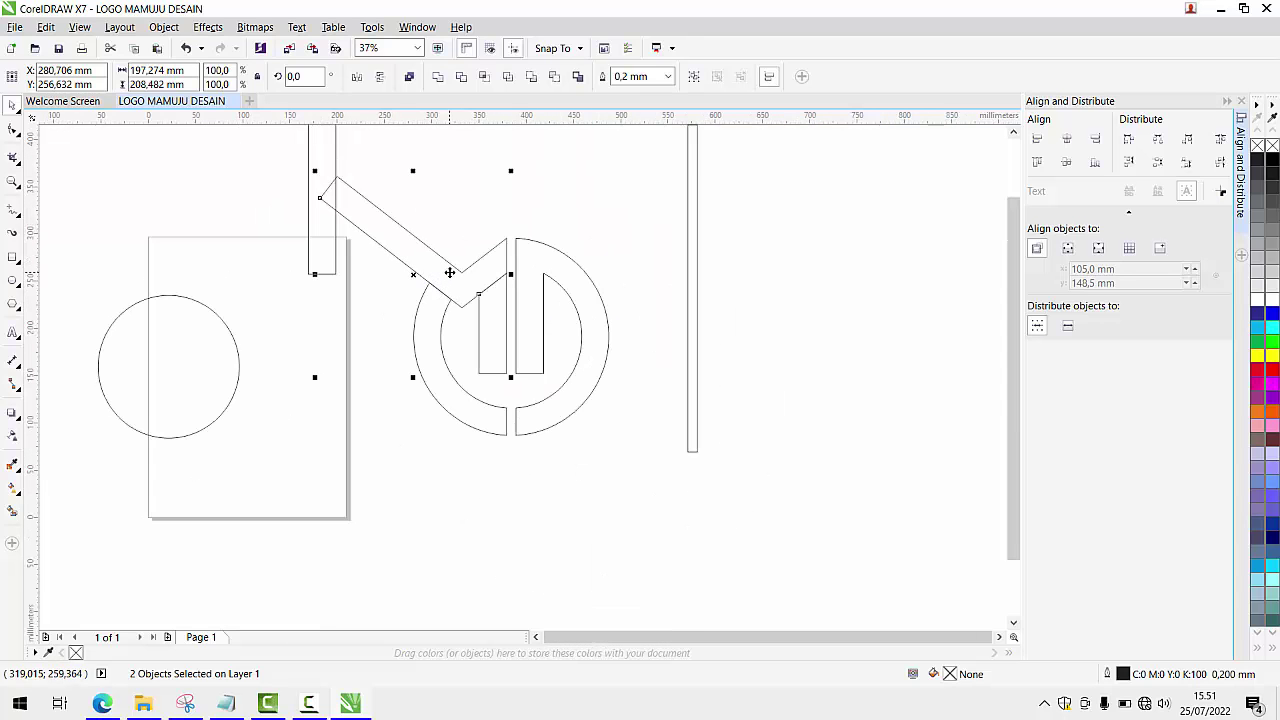
{"action": "left_click", "coordinate": [450, 272]}
{"action": "scroll", "coordinate": [451, 276], "scroll_direction": "up", "scroll_amount": 2}
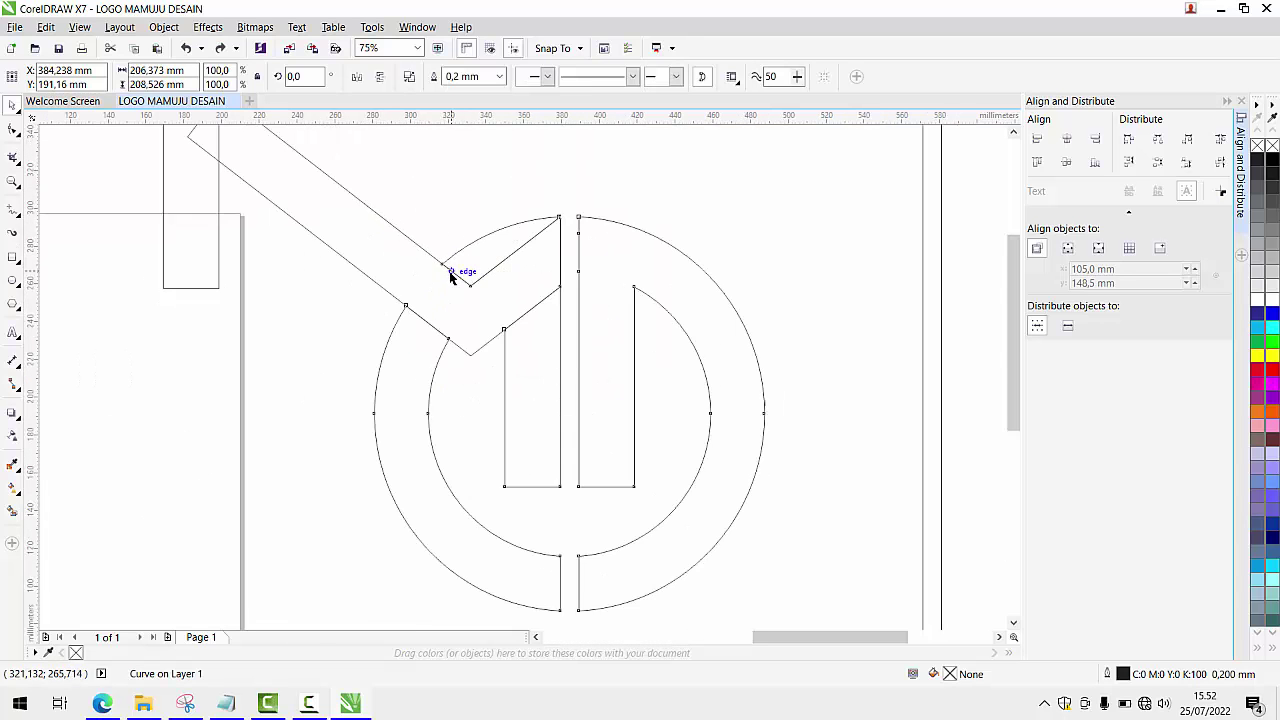
{"action": "scroll", "coordinate": [450, 277], "scroll_direction": "up", "scroll_amount": 2}
{"action": "scroll", "coordinate": [455, 272], "scroll_direction": "down", "scroll_amount": 2}
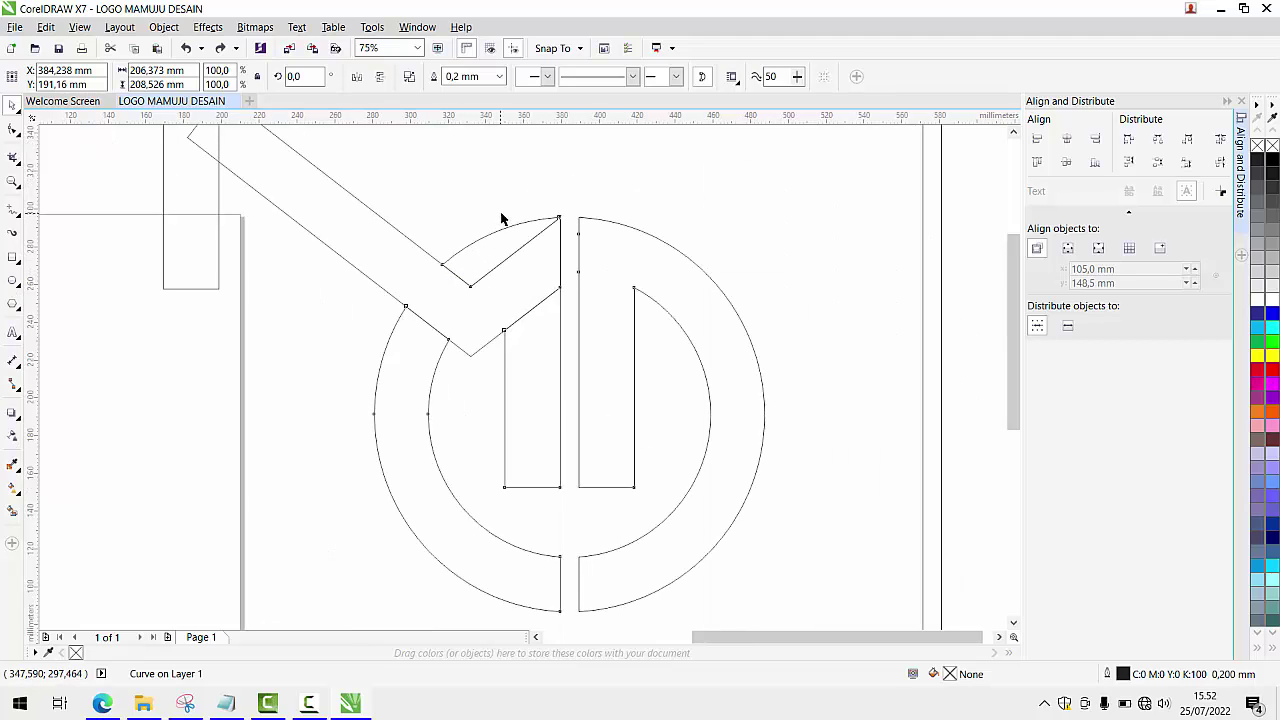
Try starting a Pen path where the ring's upper arc meets the V's upper edge
{"action": "left_click", "coordinate": [502, 215]}
{"action": "left_click", "coordinate": [491, 258]}
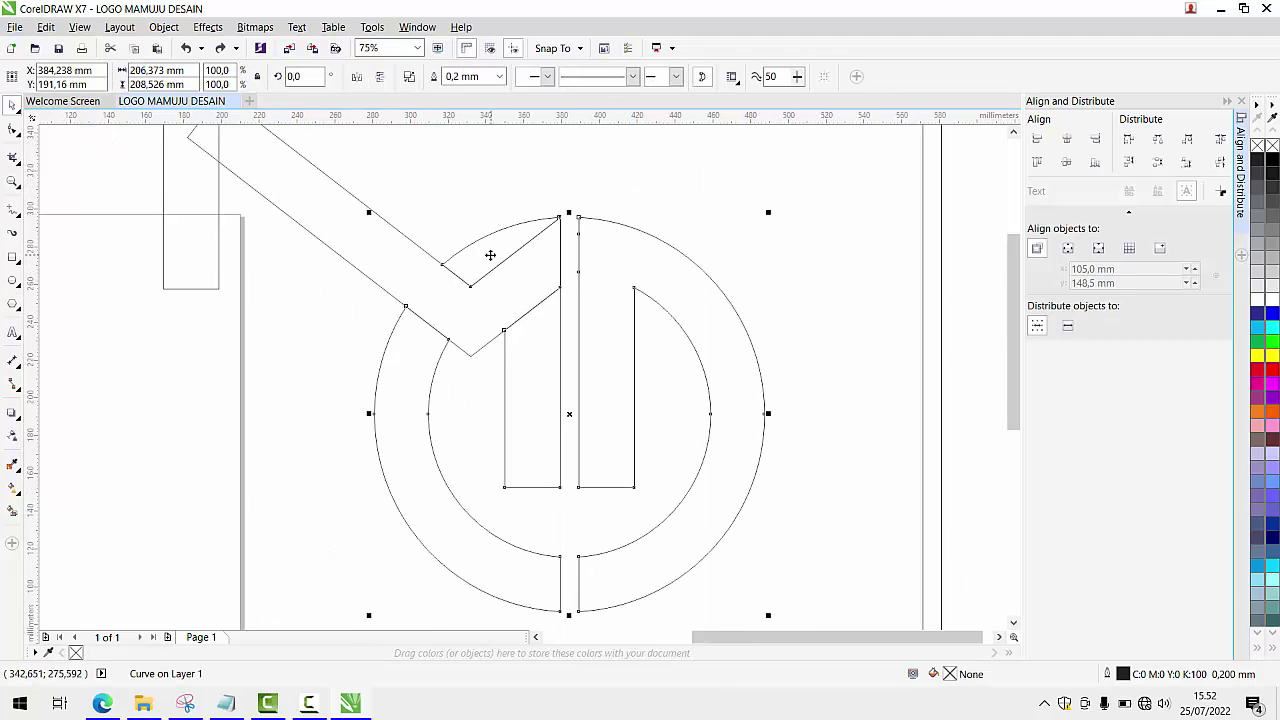
{"action": "left_click", "coordinate": [9, 211]}
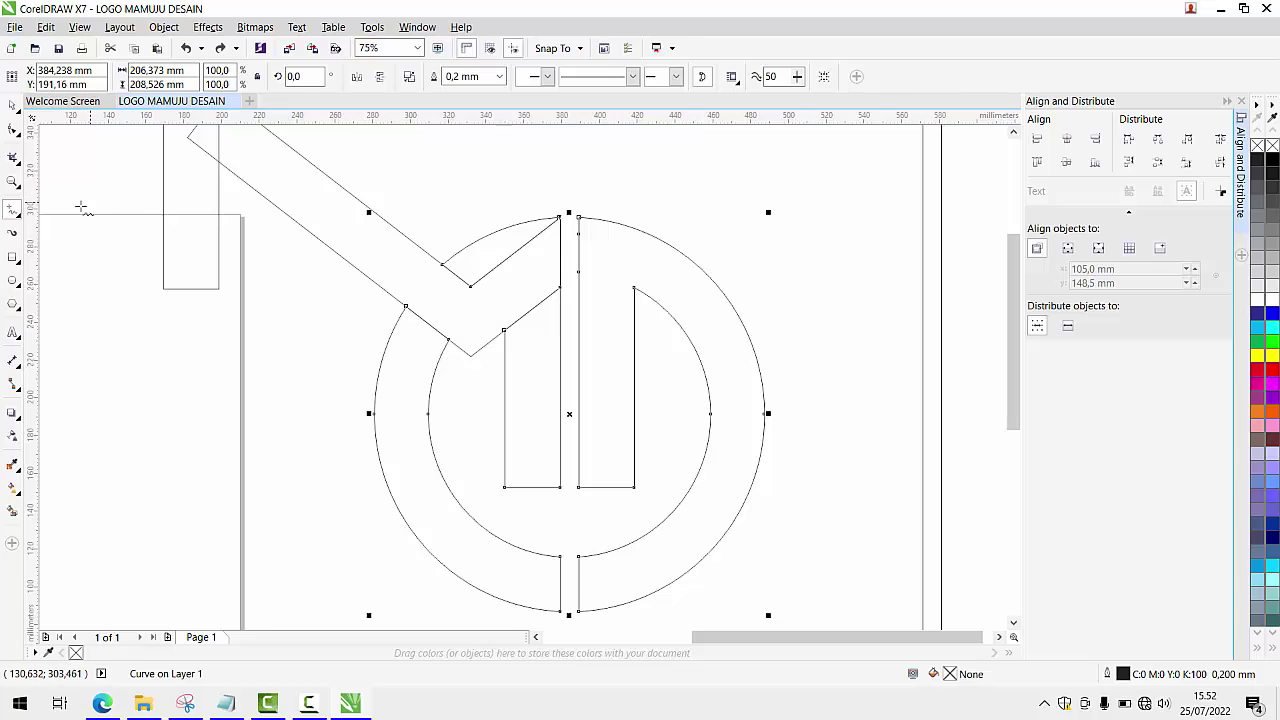
{"action": "left_click", "coordinate": [9, 211]}
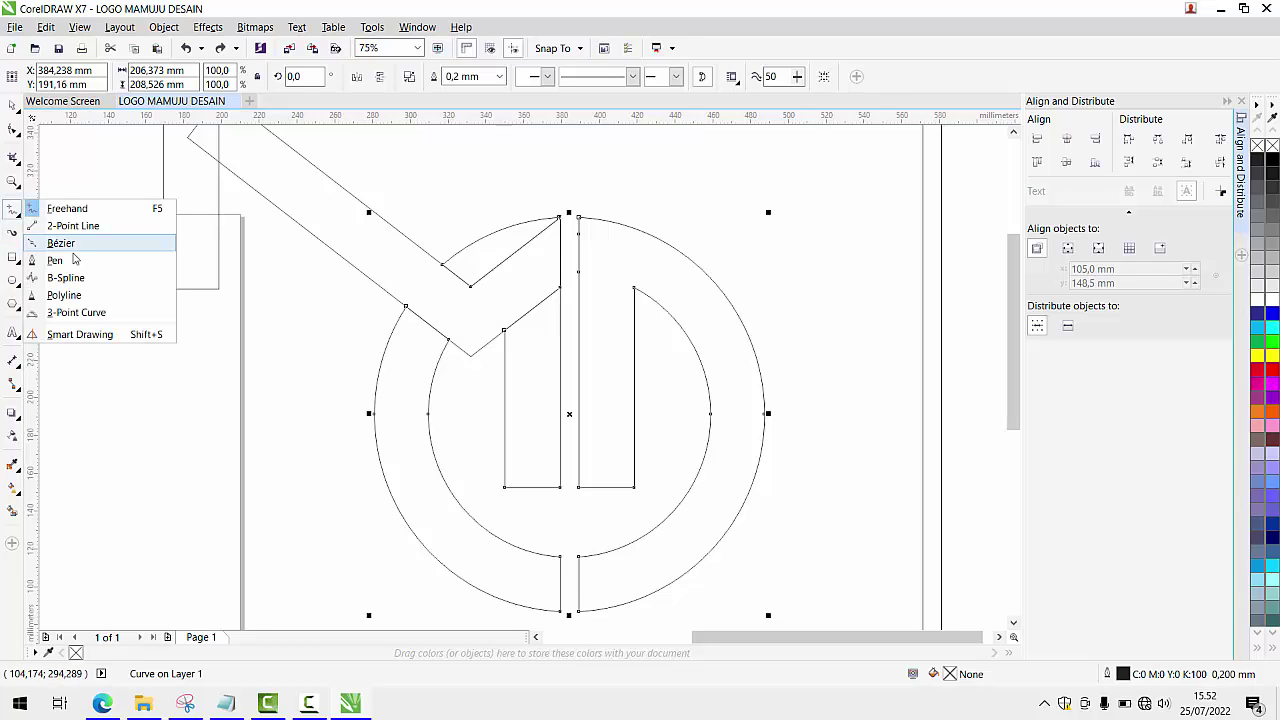
{"action": "left_click", "coordinate": [30, 260]}
{"action": "scroll", "coordinate": [520, 290], "scroll_direction": "up", "scroll_amount": 2}
{"action": "left_click", "coordinate": [361, 244]}
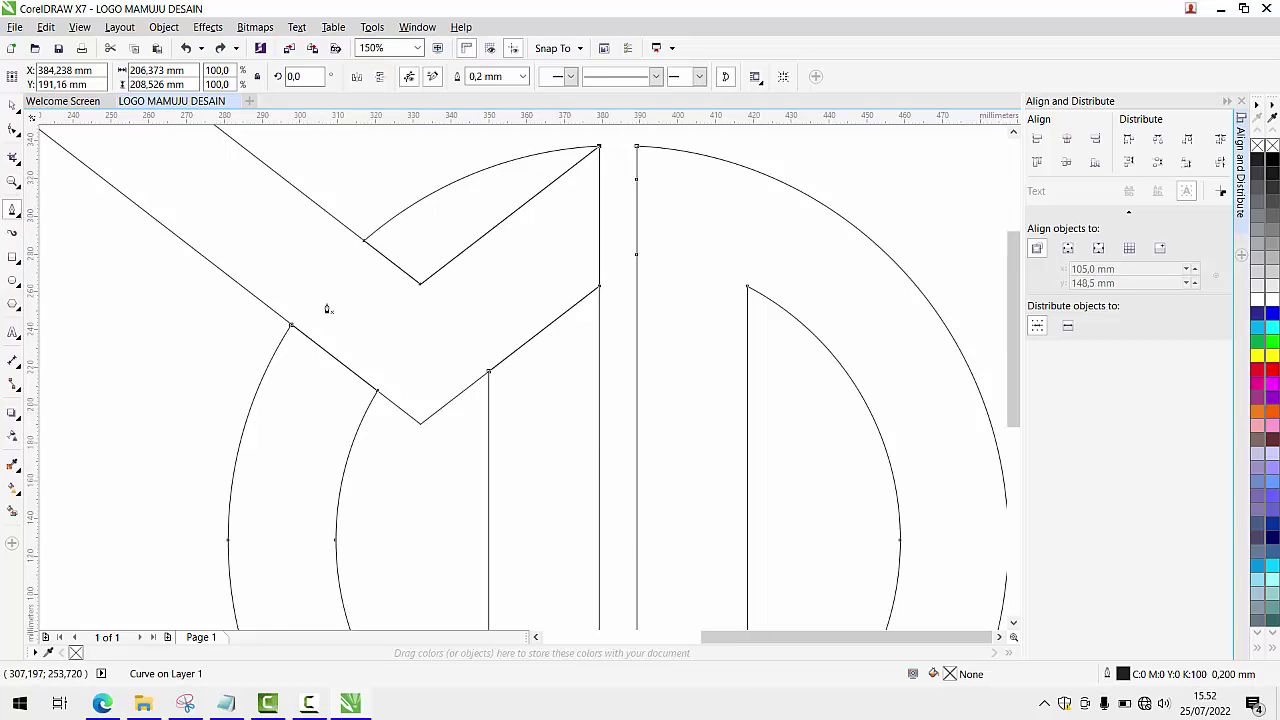
{"action": "scroll", "coordinate": [328, 305], "scroll_direction": "down", "scroll_amount": 2}
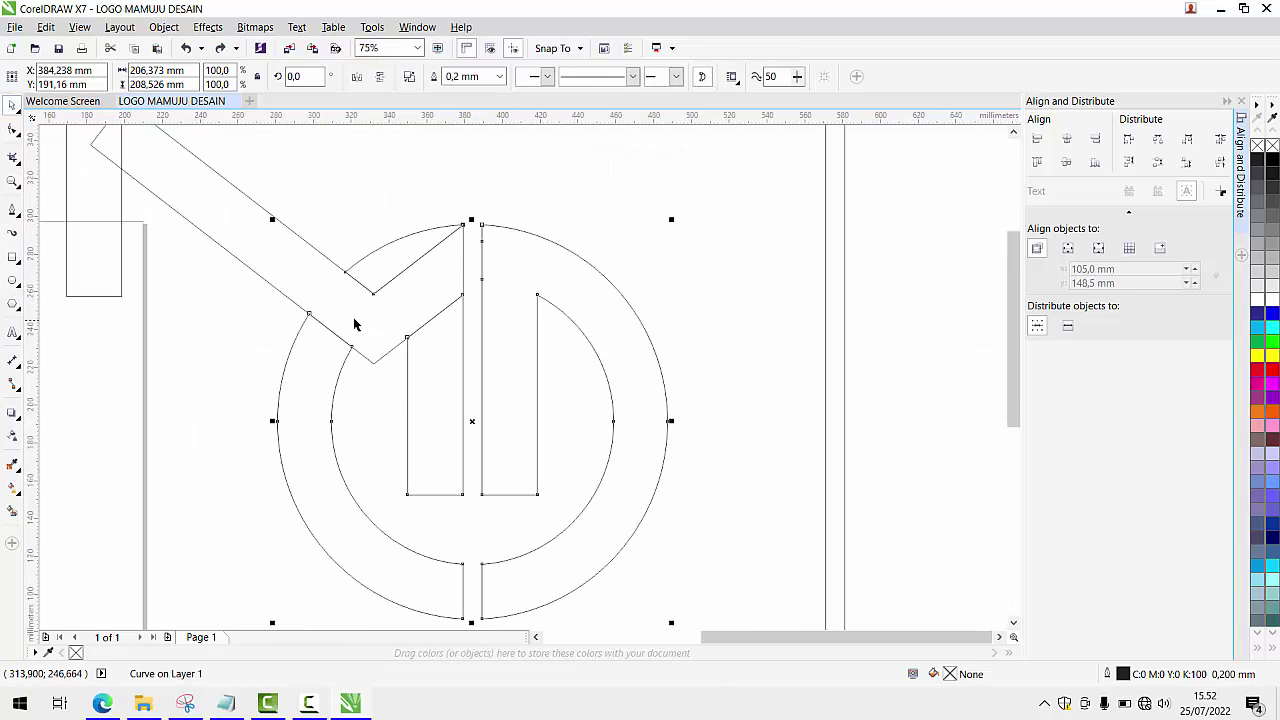
{"action": "scroll", "coordinate": [370, 305], "scroll_direction": "up", "scroll_amount": 2}
{"action": "scroll", "coordinate": [377, 297], "scroll_direction": "down", "scroll_amount": 4}
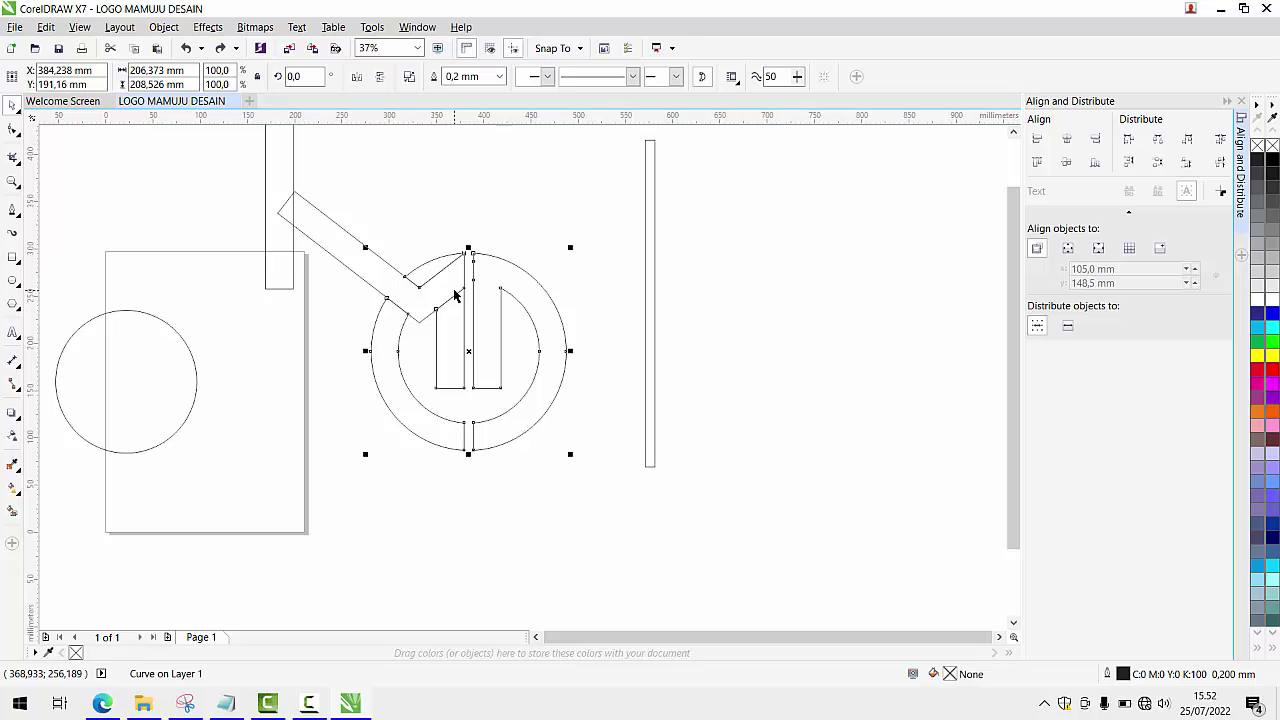
Try dragging the trimmed ring-and-bars curve away from the V shape, and undo the move
{"action": "left_click", "coordinate": [451, 195]}
{"action": "scroll", "coordinate": [437, 280], "scroll_direction": "up", "scroll_amount": 2}
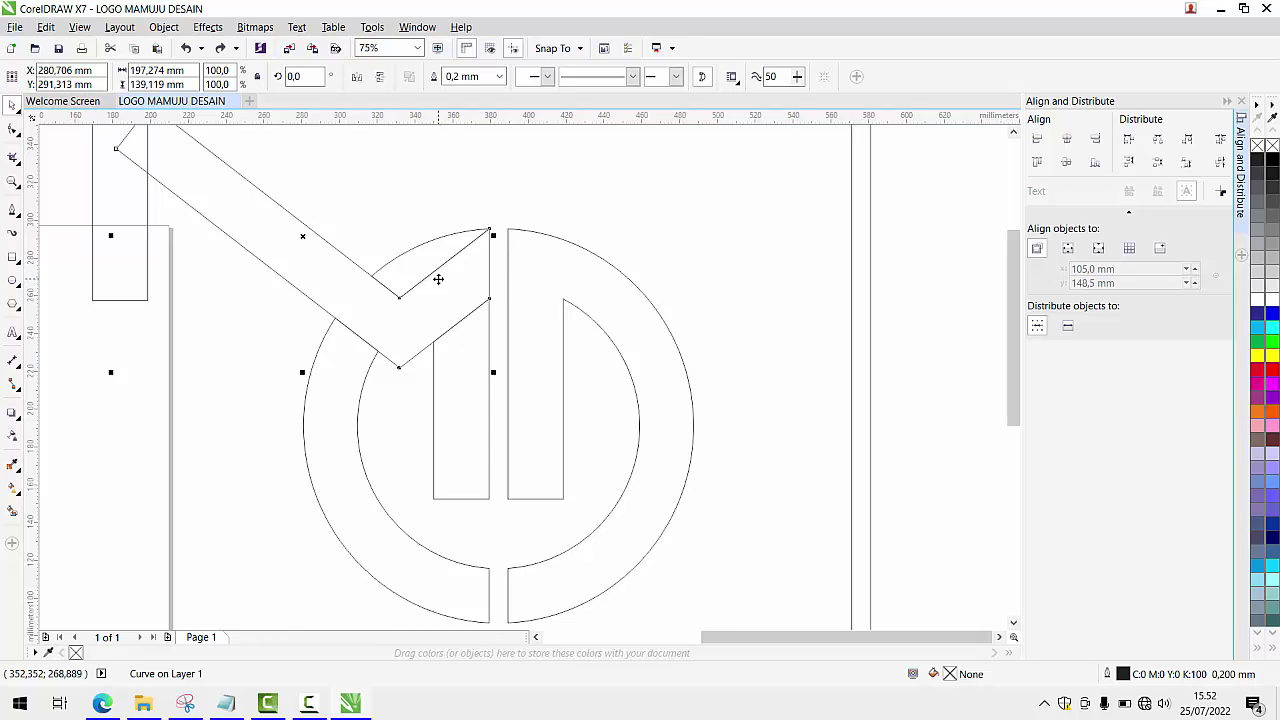
{"action": "scroll", "coordinate": [438, 279], "scroll_direction": "down", "scroll_amount": 4}
{"action": "scroll", "coordinate": [437, 277], "scroll_direction": "up", "scroll_amount": 4}
{"action": "left_click_drag", "start_coordinate": [420, 283], "coordinate": [324, 257]}
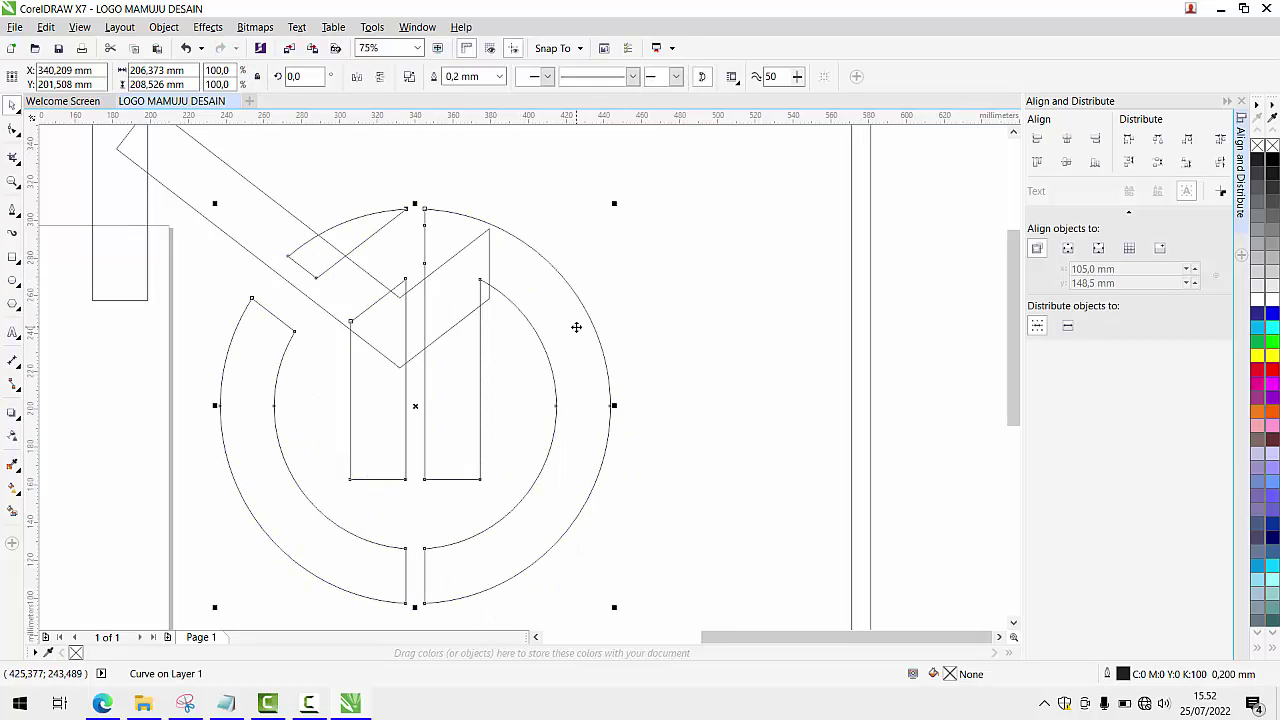
{"action": "left_click_drag", "start_coordinate": [576, 327], "coordinate": [834, 349]}
{"action": "key", "text": "ctrl+z"}
{"action": "left_click", "coordinate": [585, 257]}
{"action": "scroll", "coordinate": [428, 257], "scroll_direction": "down", "scroll_amount": 1}
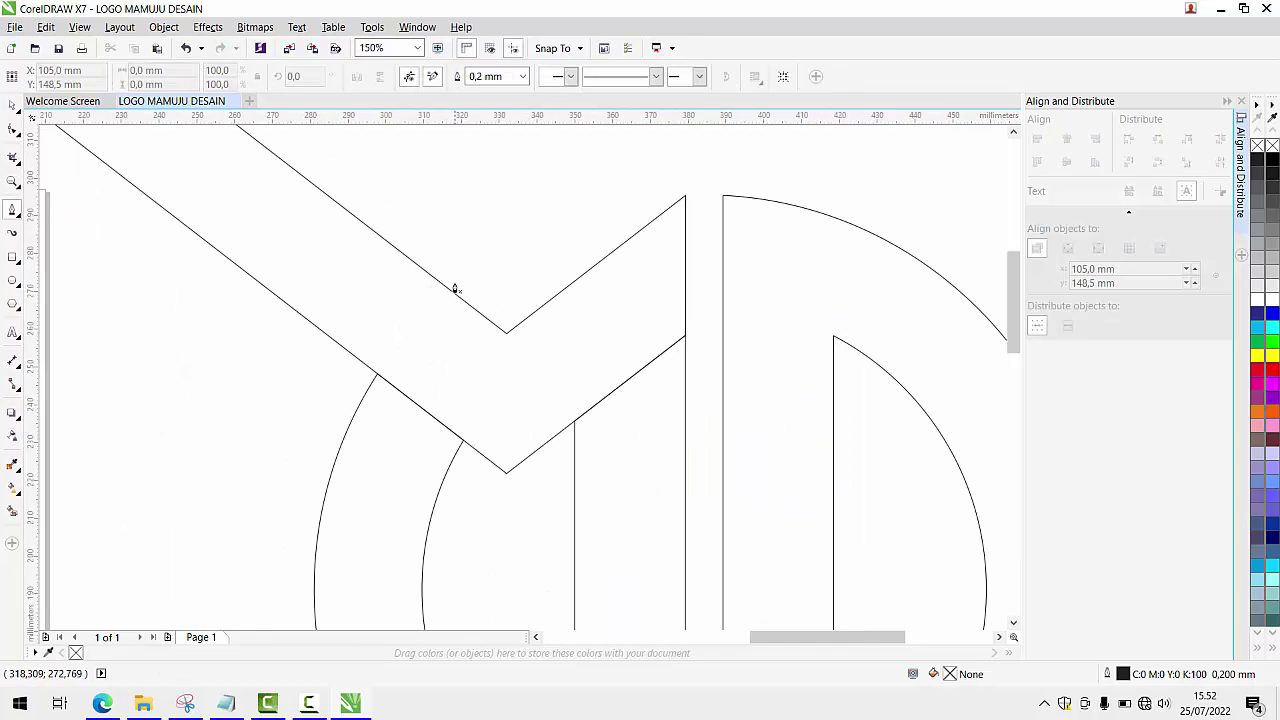
Draw a closed Pen shape about 217 by 137 mm over the V's long left arm, its inner edge curving along the ring's outer arc
{"action": "scroll", "coordinate": [455, 289], "scroll_direction": "up", "scroll_amount": 1}
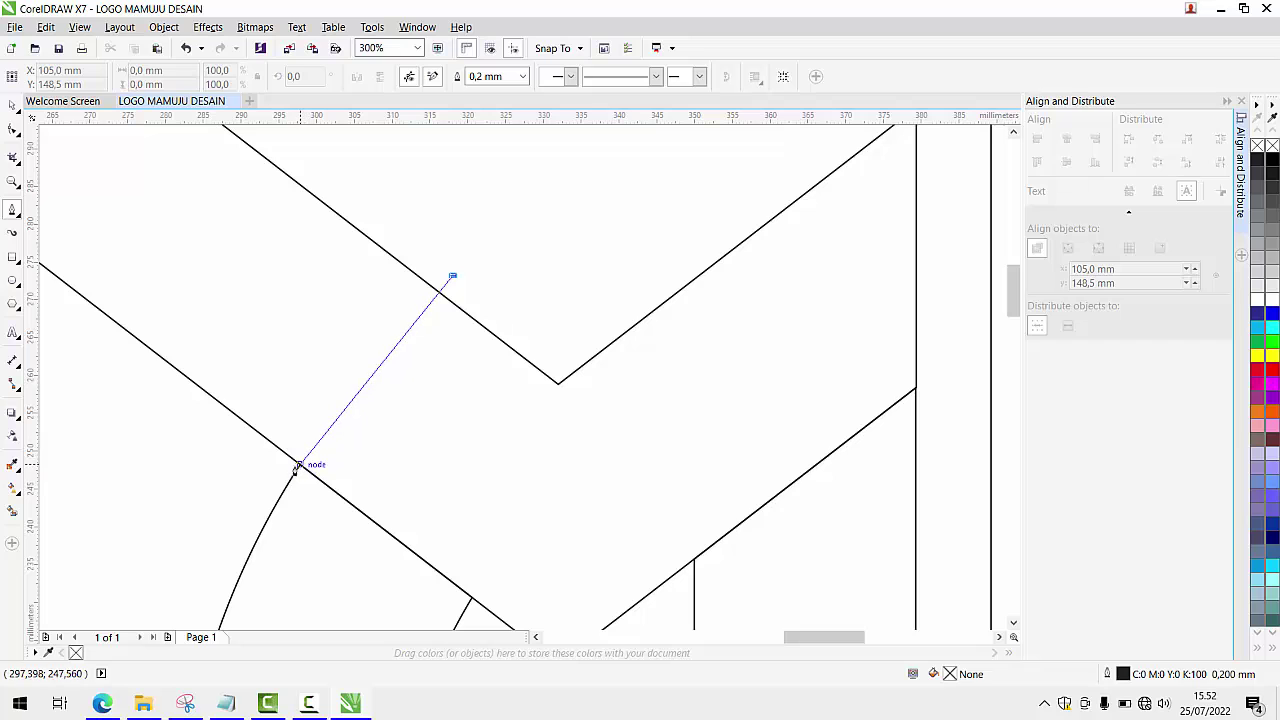
{"action": "left_click_drag", "start_coordinate": [297, 467], "coordinate": [274, 514]}
{"action": "scroll", "coordinate": [345, 422], "scroll_direction": "down", "scroll_amount": 3}
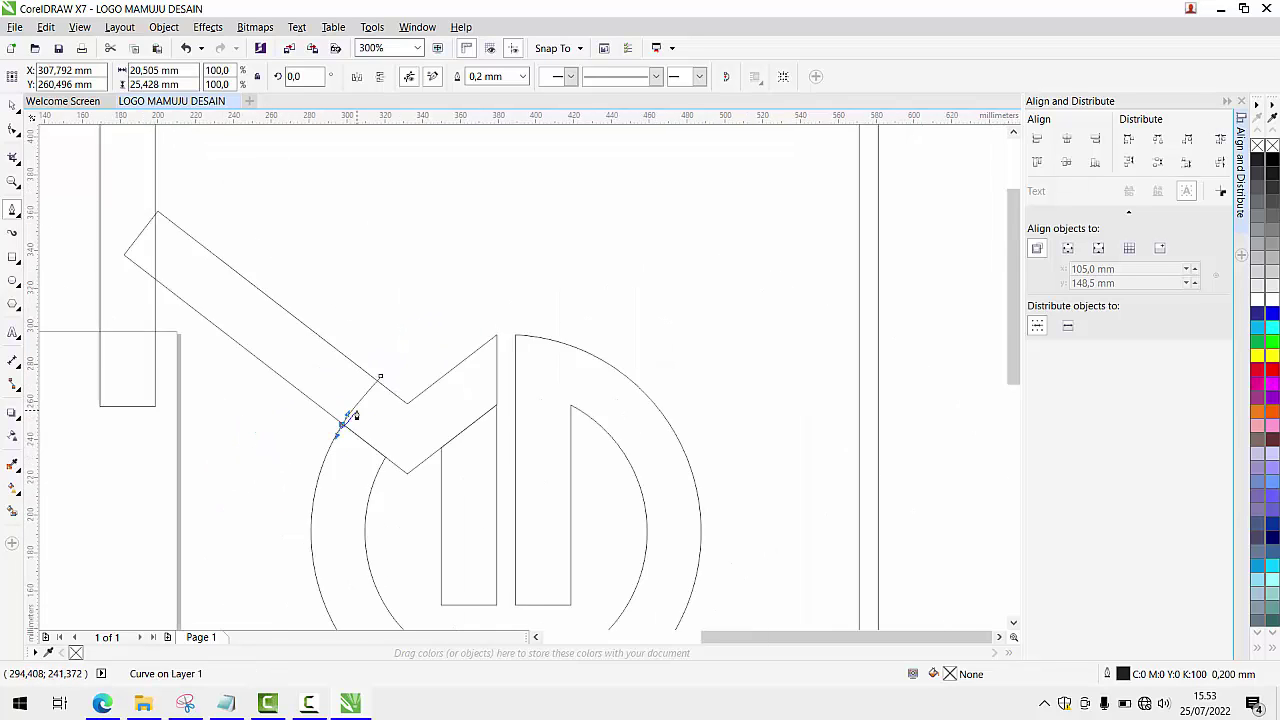
{"action": "scroll", "coordinate": [285, 402], "scroll_direction": "up", "scroll_amount": 2}
{"action": "scroll", "coordinate": [272, 412], "scroll_direction": "down", "scroll_amount": 2}
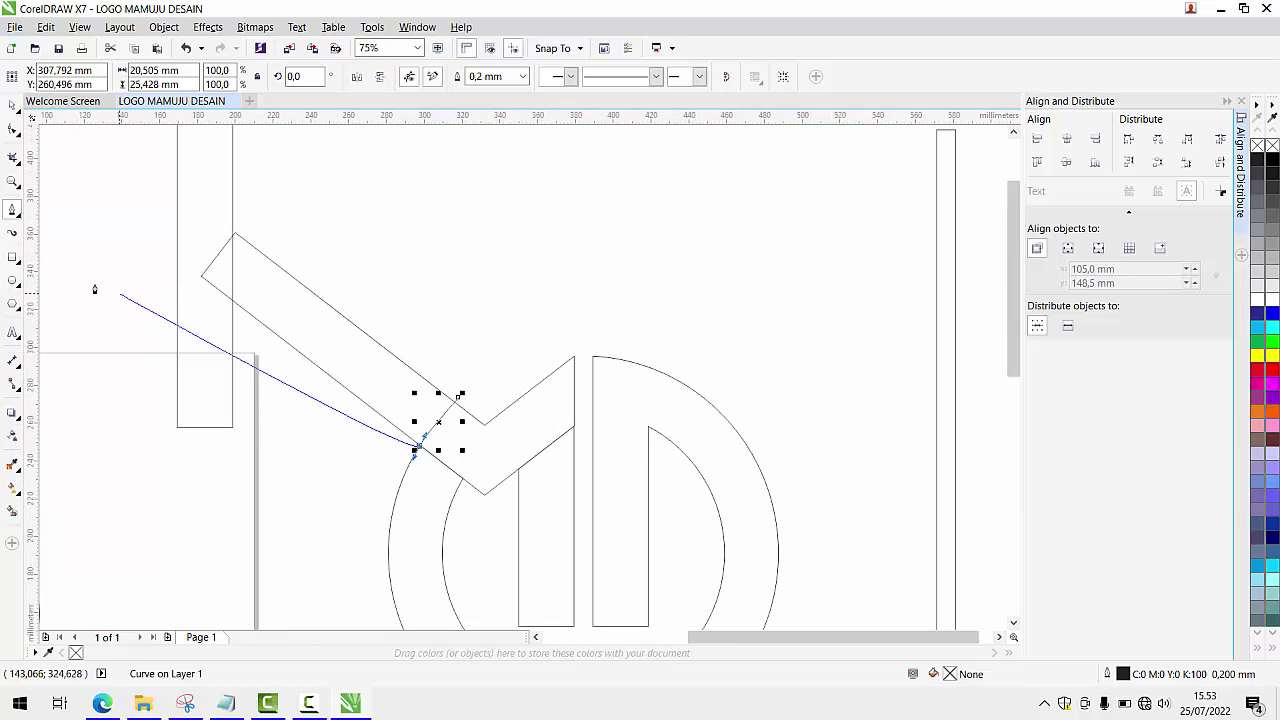
{"action": "left_click_drag", "start_coordinate": [44, 248], "coordinate": [306, 188]}
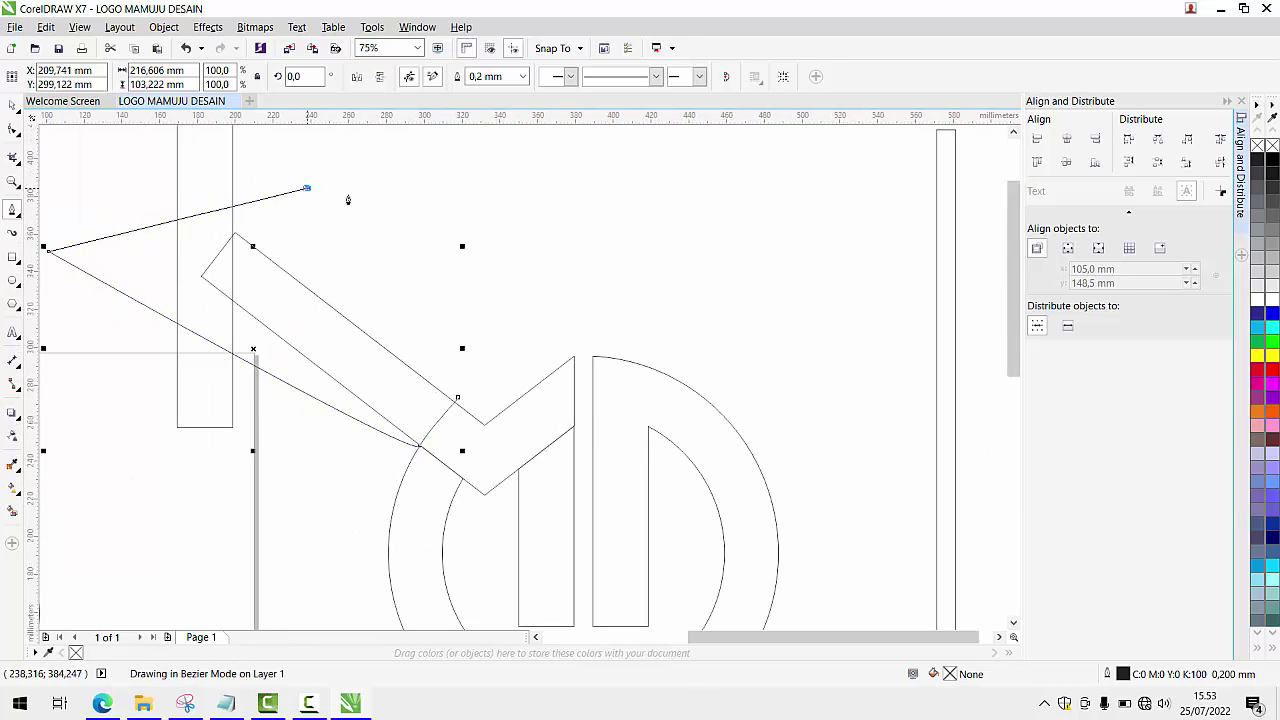
{"action": "left_click", "coordinate": [457, 397]}
{"action": "left_click", "coordinate": [12, 104]}
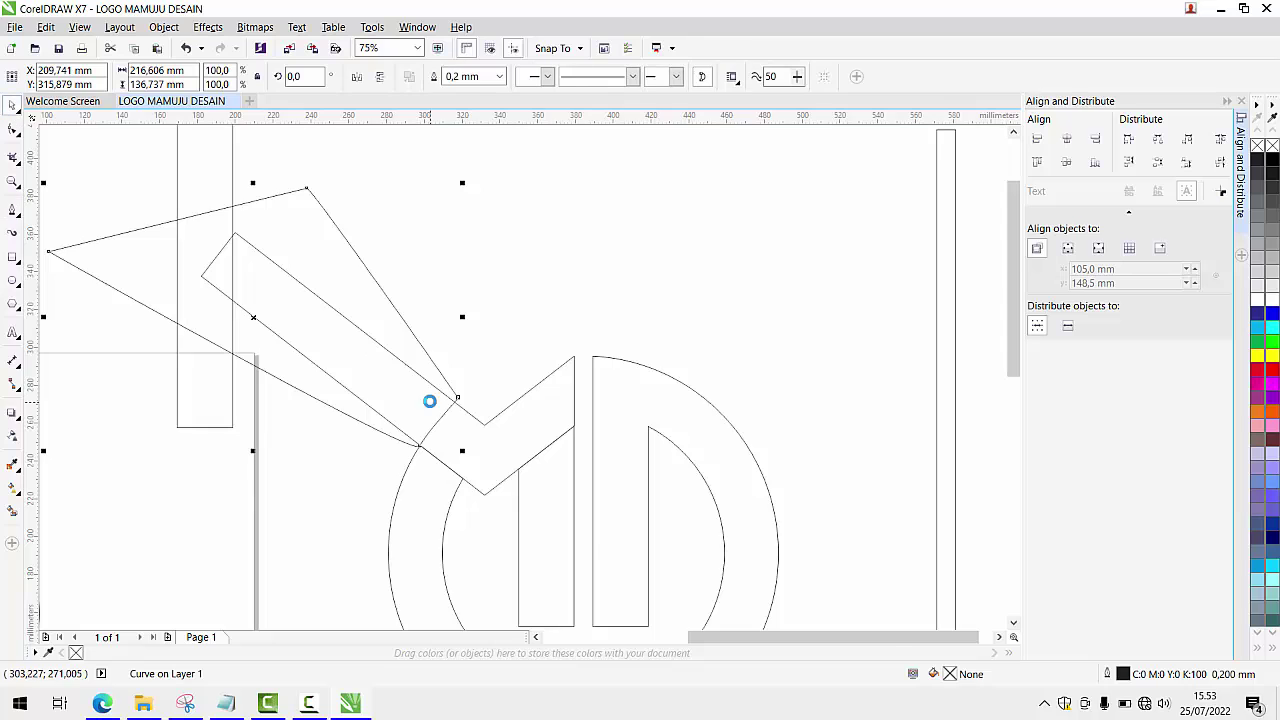
Trim the V with the closed Pen shape covering its long left arm
{"action": "scroll", "coordinate": [440, 415], "scroll_direction": "up", "scroll_amount": 2}
{"action": "scroll", "coordinate": [440, 418], "scroll_direction": "down", "scroll_amount": 2}
{"action": "scroll", "coordinate": [435, 413], "scroll_direction": "up", "scroll_amount": 2}
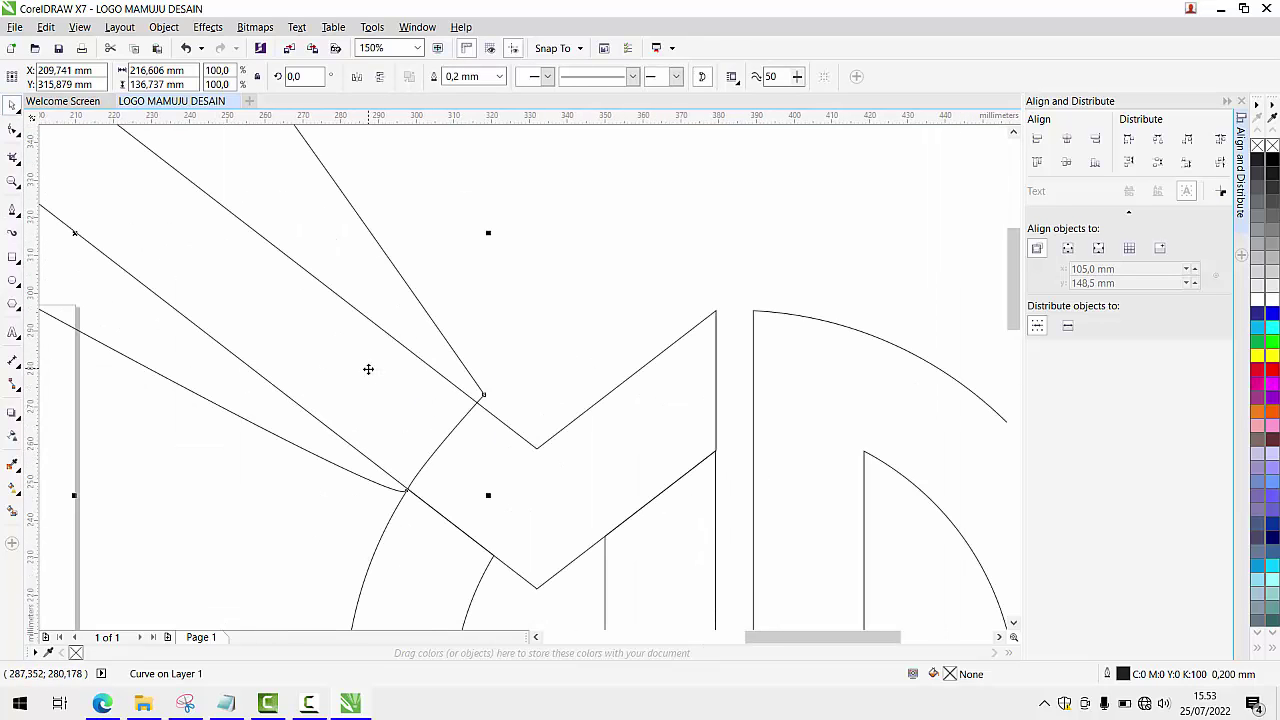
{"action": "scroll", "coordinate": [368, 369], "scroll_direction": "down", "scroll_amount": 1}
{"action": "left_click", "coordinate": [498, 418], "text": "shift"}
{"action": "left_click", "coordinate": [461, 77]}
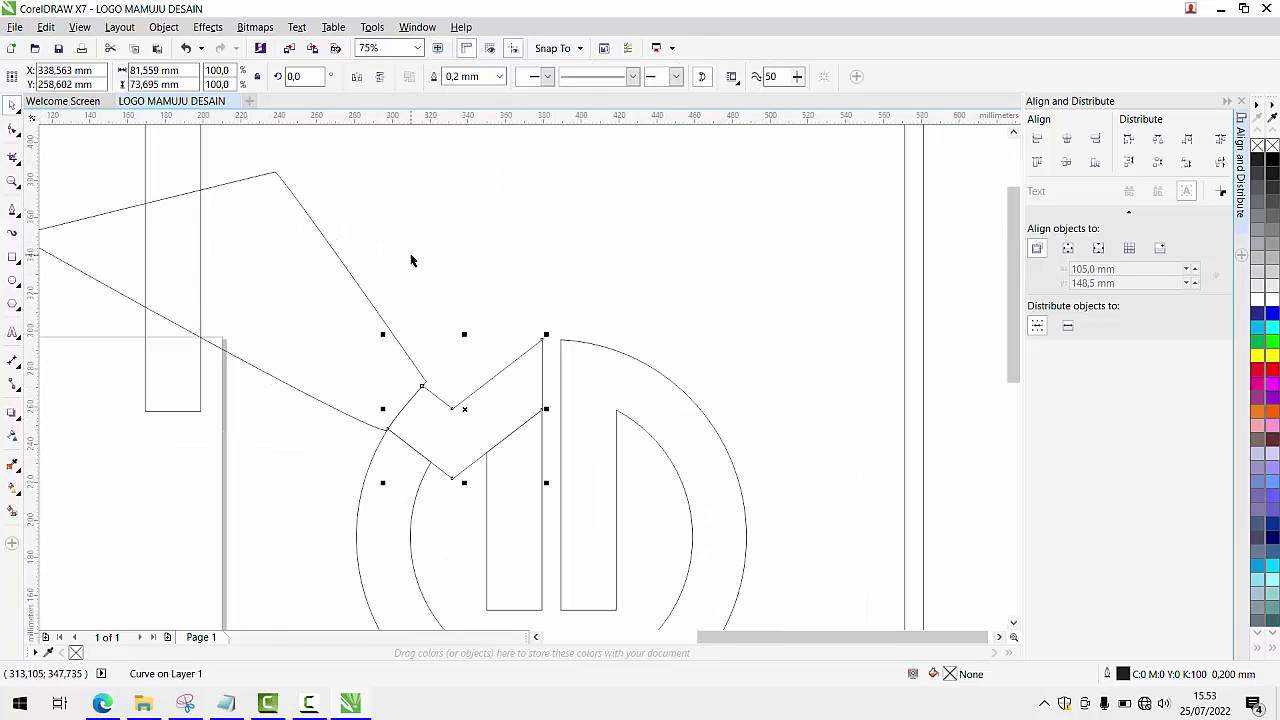
Delete the Pen cutting shape beside the shortened V
{"action": "left_click", "coordinate": [414, 260]}
{"action": "left_click", "coordinate": [331, 337]}
{"action": "key", "text": "Delete"}
{"action": "scroll", "coordinate": [360, 327], "scroll_direction": "down", "scroll_amount": 2}
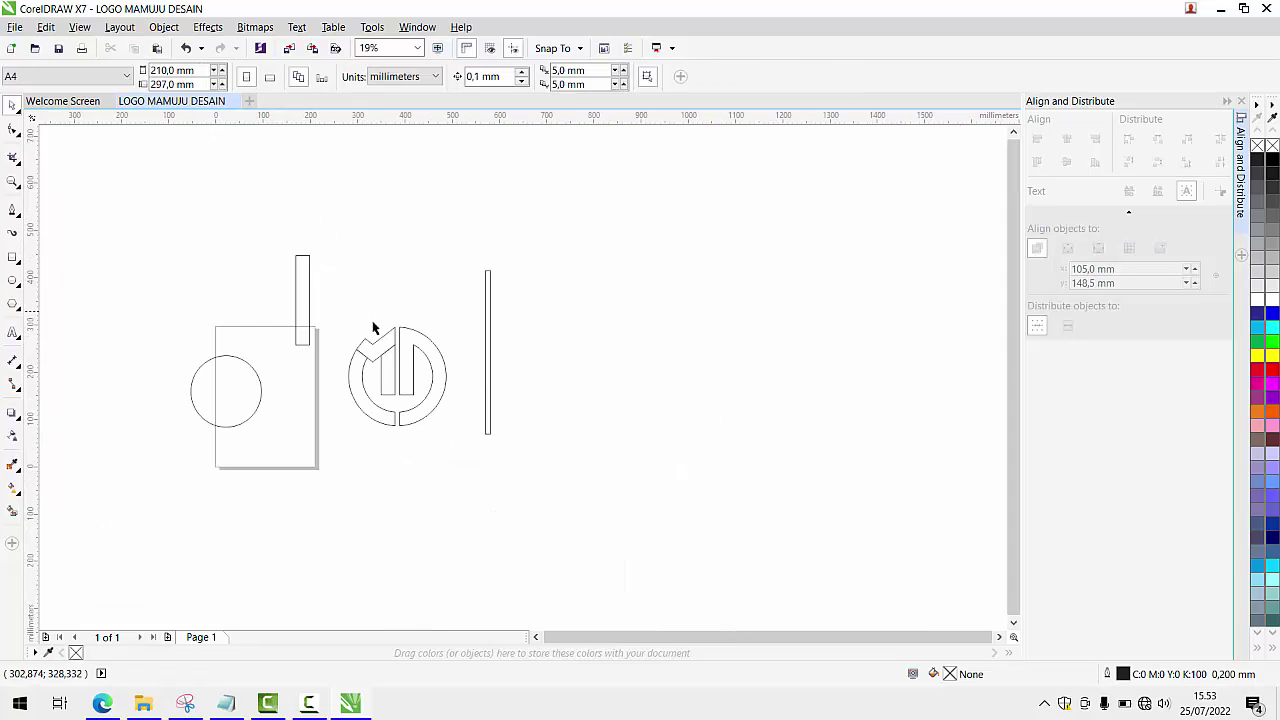
{"action": "scroll", "coordinate": [374, 345], "scroll_direction": "up", "scroll_amount": 2}
{"action": "left_click", "coordinate": [375, 344]}
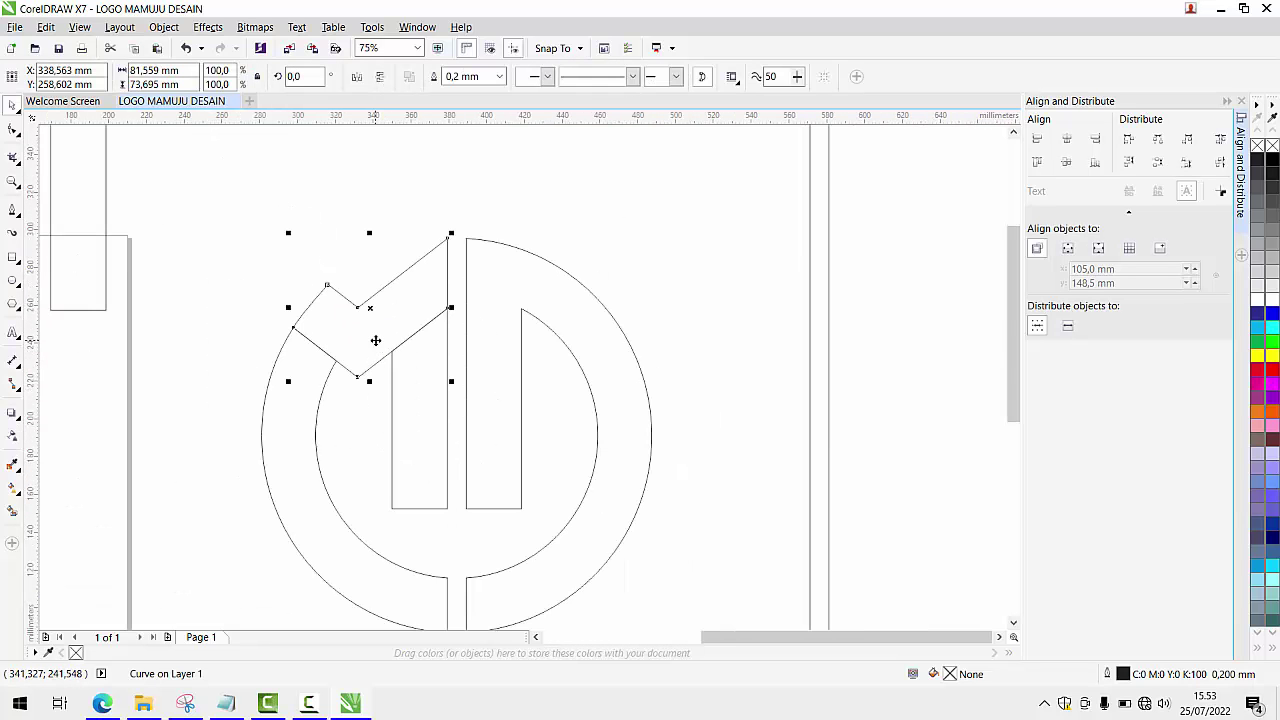
{"action": "scroll", "coordinate": [434, 351], "scroll_direction": "down", "scroll_amount": 2}
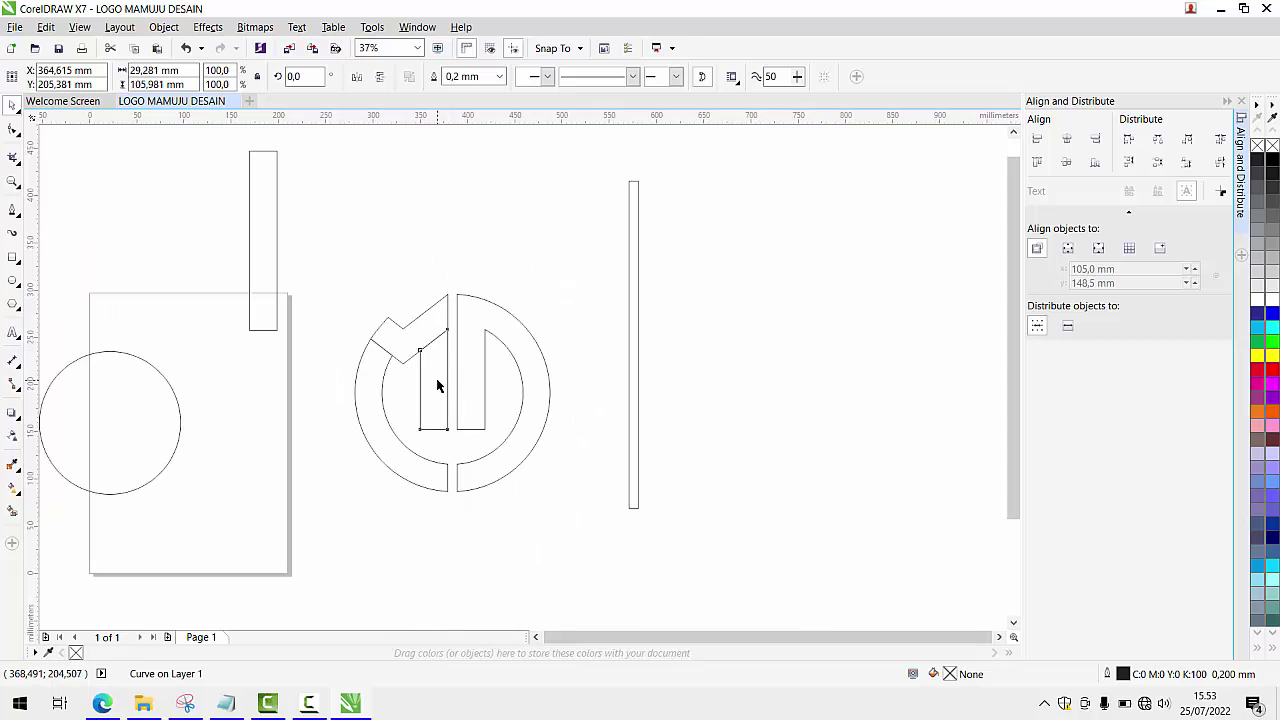
Try to merge the left vertical bar with the V, and undo the operation
{"action": "left_click", "coordinate": [434, 394]}
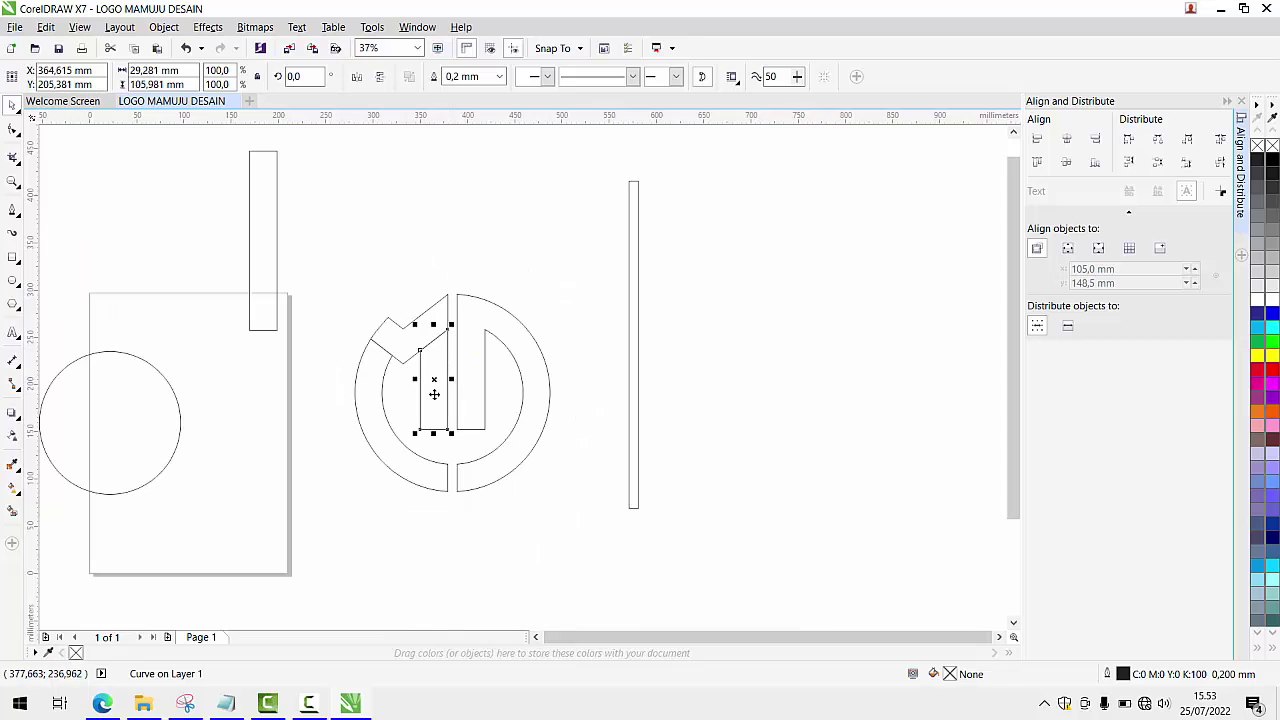
{"action": "left_click", "coordinate": [440, 316], "text": "shift"}
{"action": "left_click", "coordinate": [451, 78]}
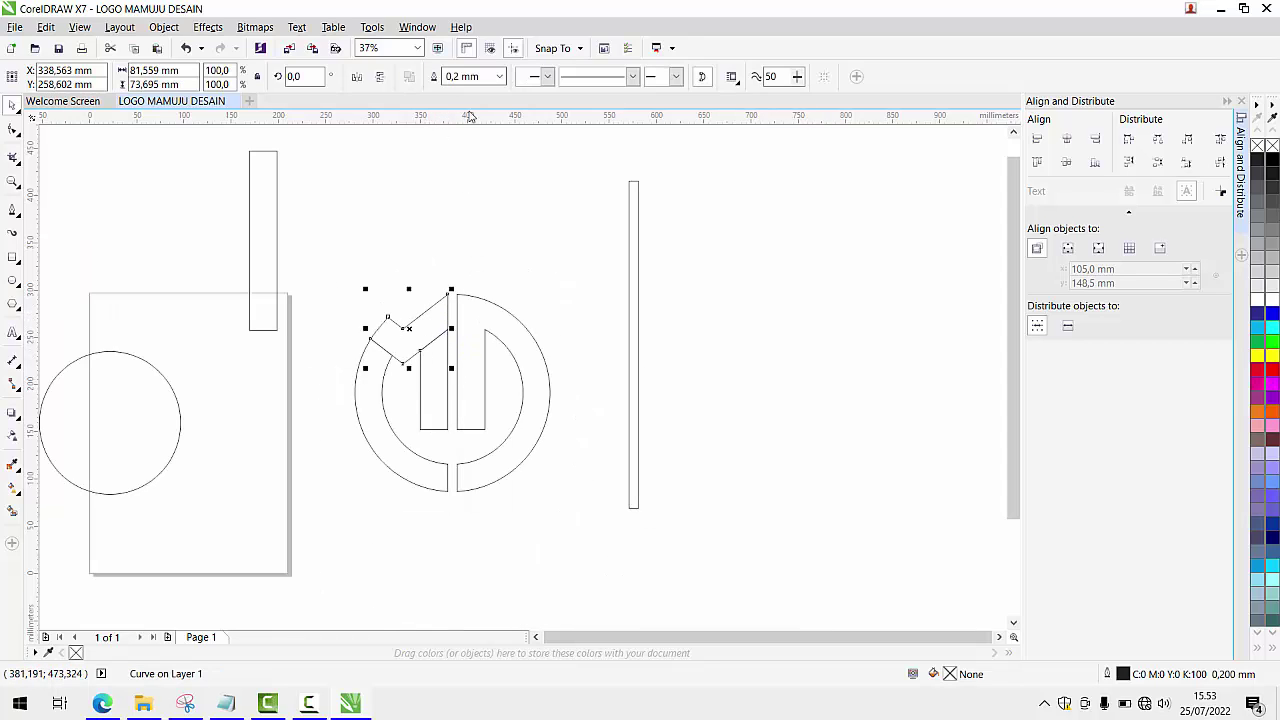
{"action": "left_click", "coordinate": [429, 366]}
{"action": "key", "text": "ctrl+z"}
{"action": "left_click", "coordinate": [420, 247]}
{"action": "scroll", "coordinate": [428, 368], "scroll_direction": "up", "scroll_amount": 1}
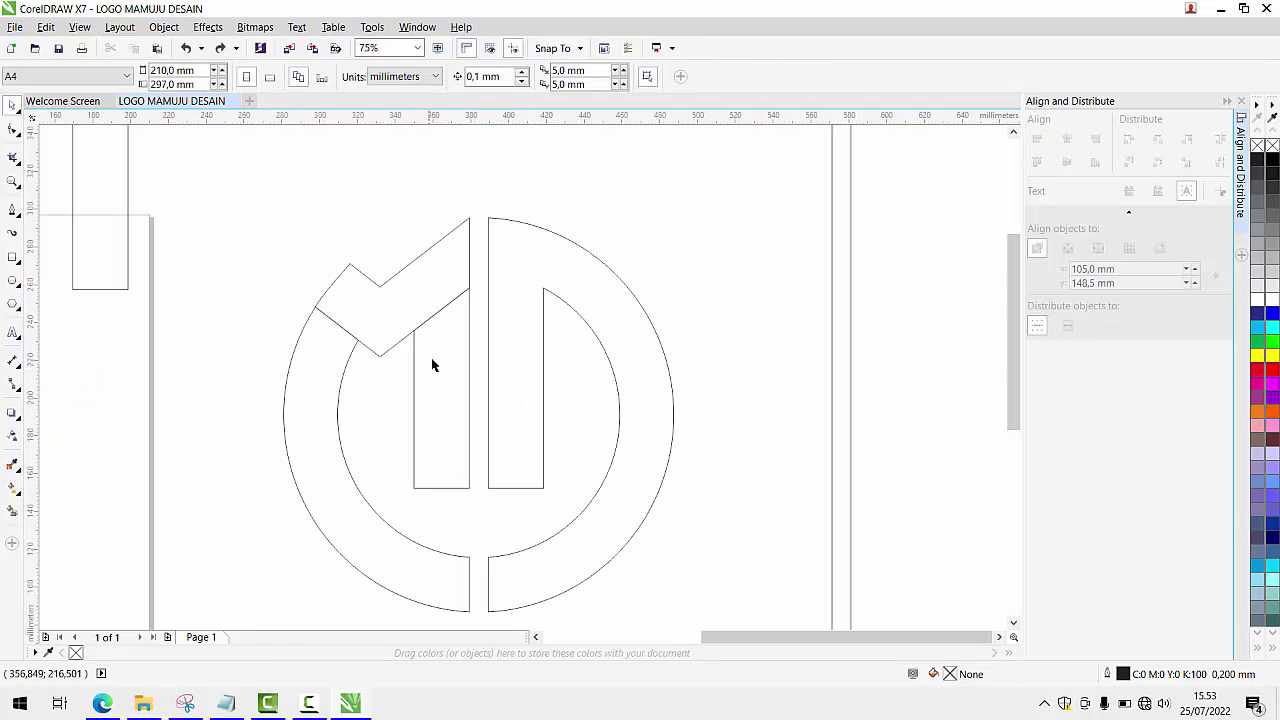
Weld the left vertical bar and the V into one shape
{"action": "left_click", "coordinate": [431, 363]}
{"action": "left_click", "coordinate": [450, 257], "text": "shift"}
{"action": "left_click", "coordinate": [460, 78]}
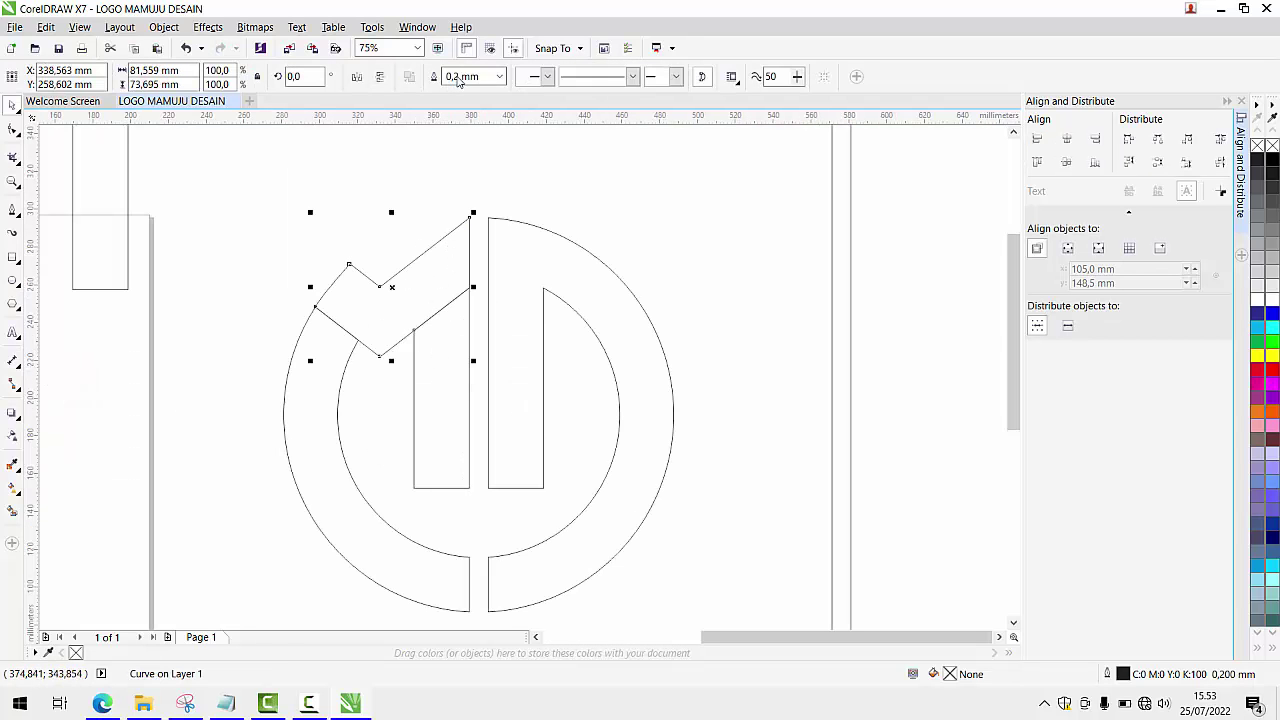
{"action": "key", "text": "ctrl+z"}
{"action": "left_click", "coordinate": [440, 76]}
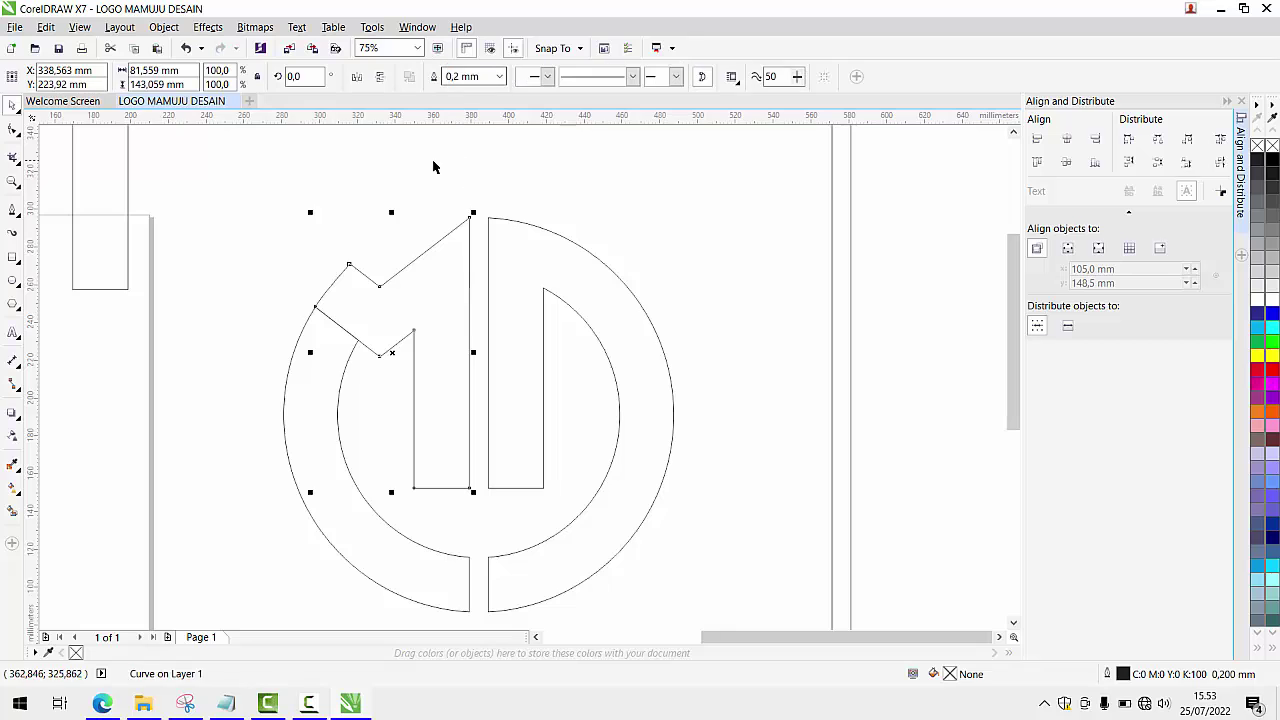
{"action": "left_click", "coordinate": [449, 359]}
Weld the V-and-bar shape with the left ring segment, undoing the first weld and repeating it
{"action": "scroll", "coordinate": [449, 359], "scroll_direction": "down", "scroll_amount": 2}
{"action": "scroll", "coordinate": [449, 359], "scroll_direction": "up", "scroll_amount": 2}
{"action": "left_click", "coordinate": [381, 324]}
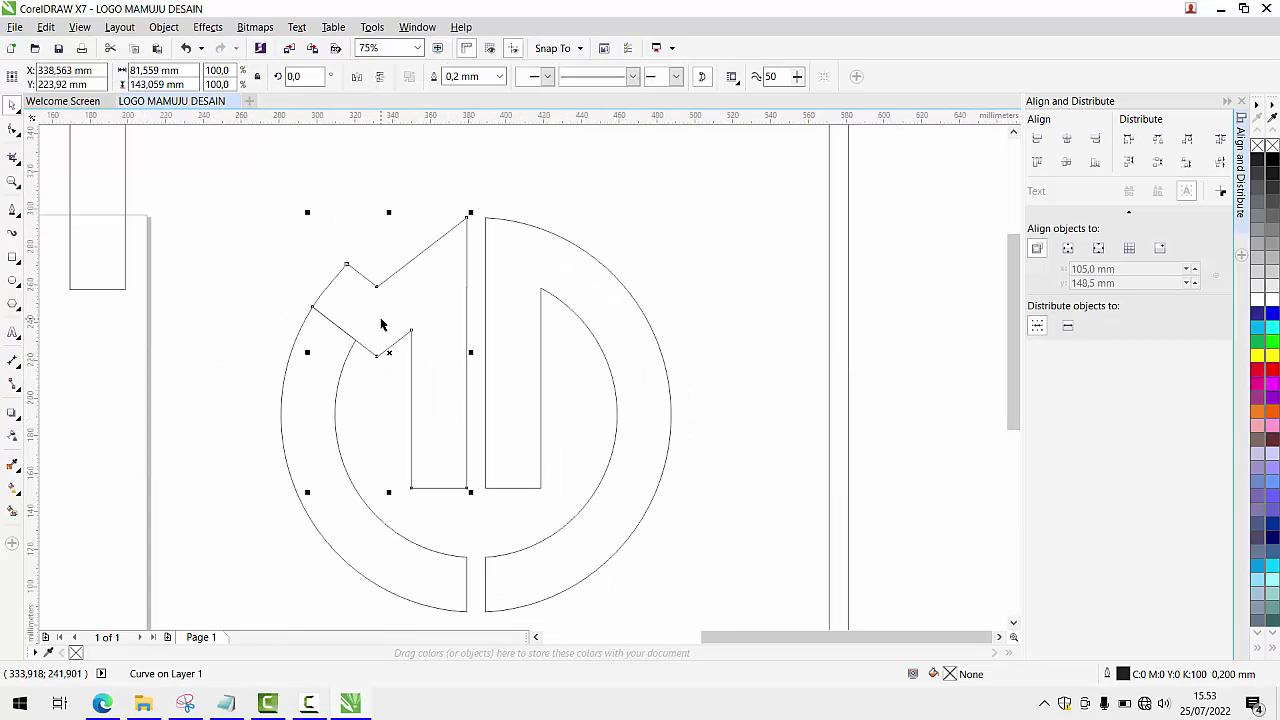
{"action": "left_click", "coordinate": [333, 373], "text": "shift"}
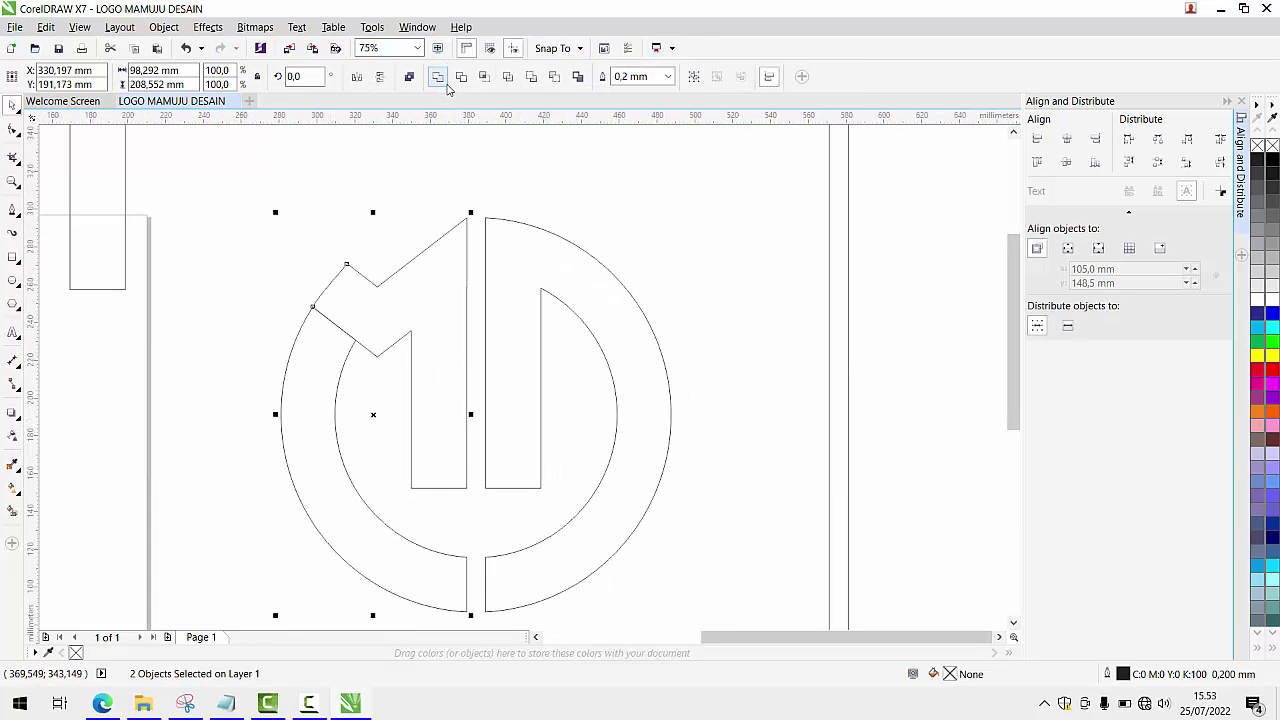
{"action": "left_click", "coordinate": [437, 77]}
{"action": "left_click", "coordinate": [325, 332]}
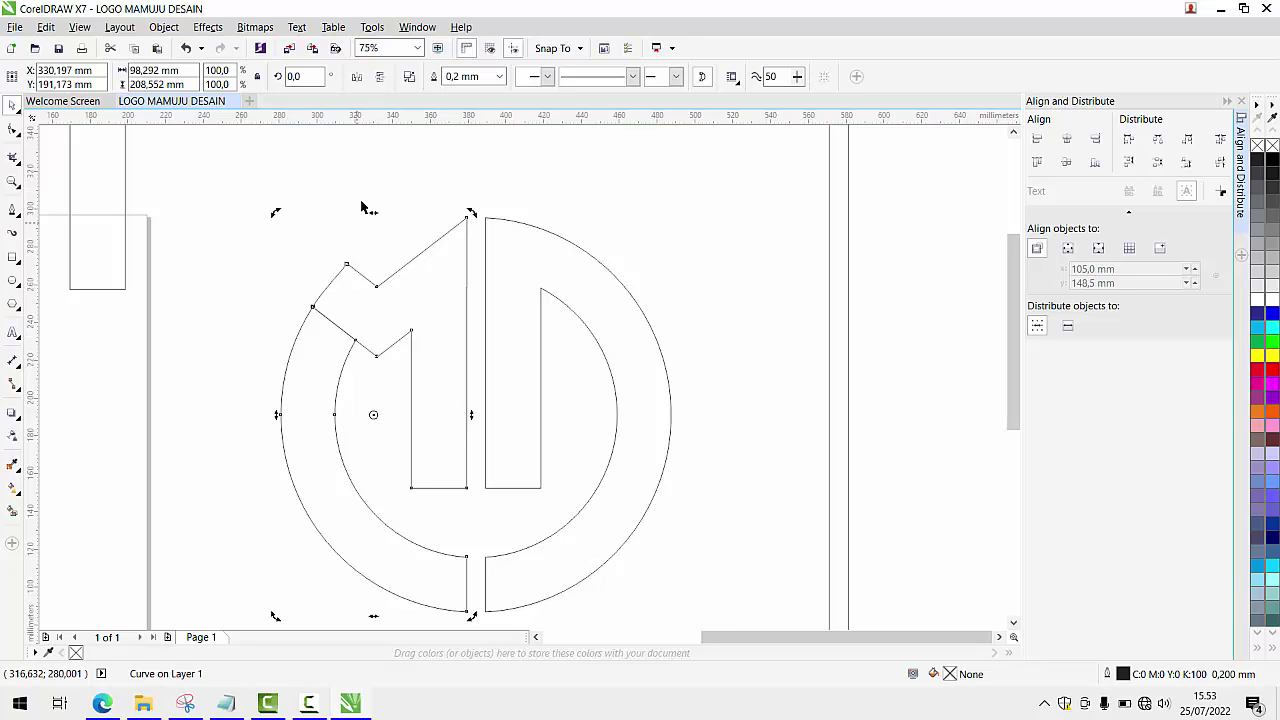
{"action": "key", "text": "ctrl+z"}
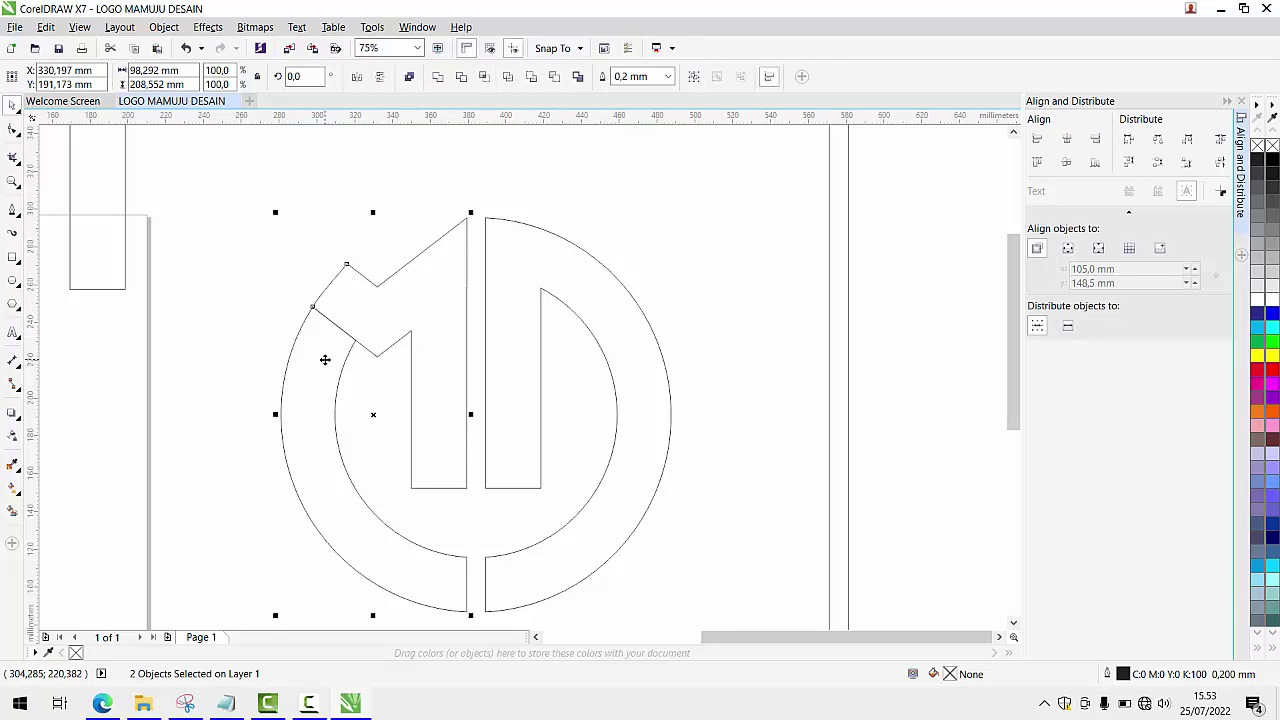
{"action": "left_click", "coordinate": [440, 77]}
{"action": "left_click", "coordinate": [309, 206]}
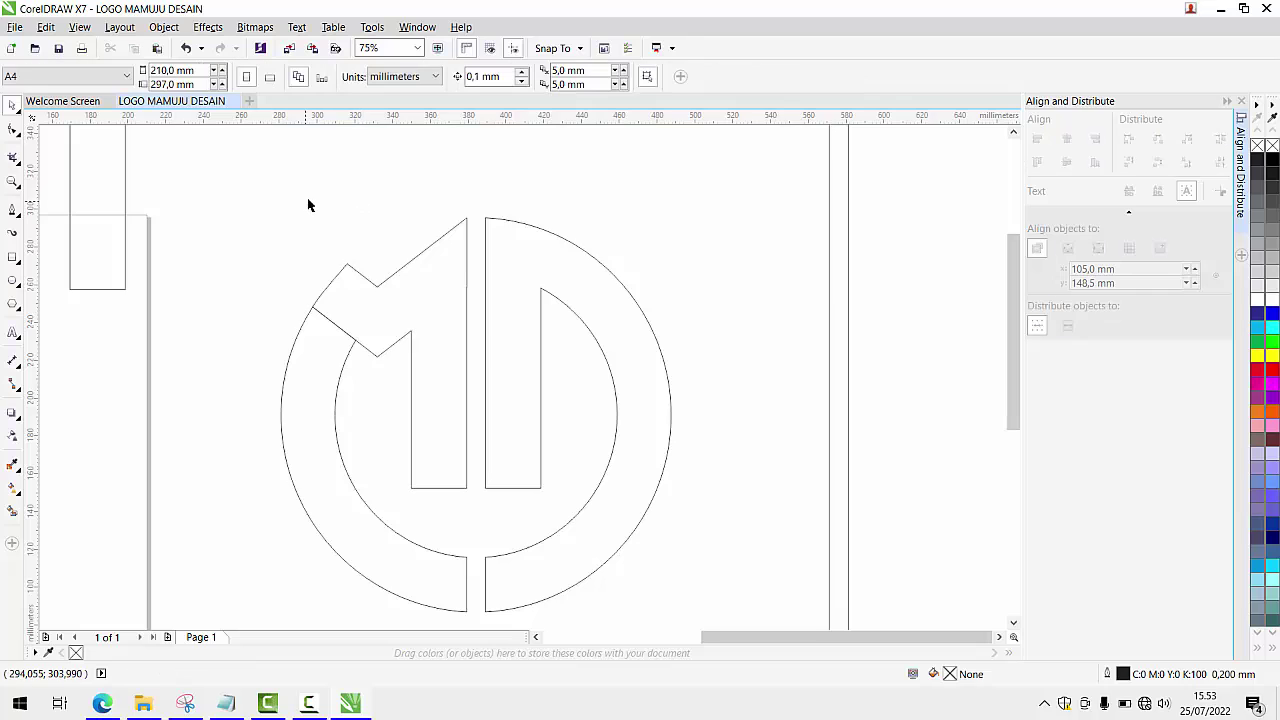
Try dragging the welded left curve away from its place, and undo the move
{"action": "scroll", "coordinate": [290, 195], "scroll_direction": "down", "scroll_amount": 2}
{"action": "left_click_drag", "start_coordinate": [276, 190], "coordinate": [395, 428]}
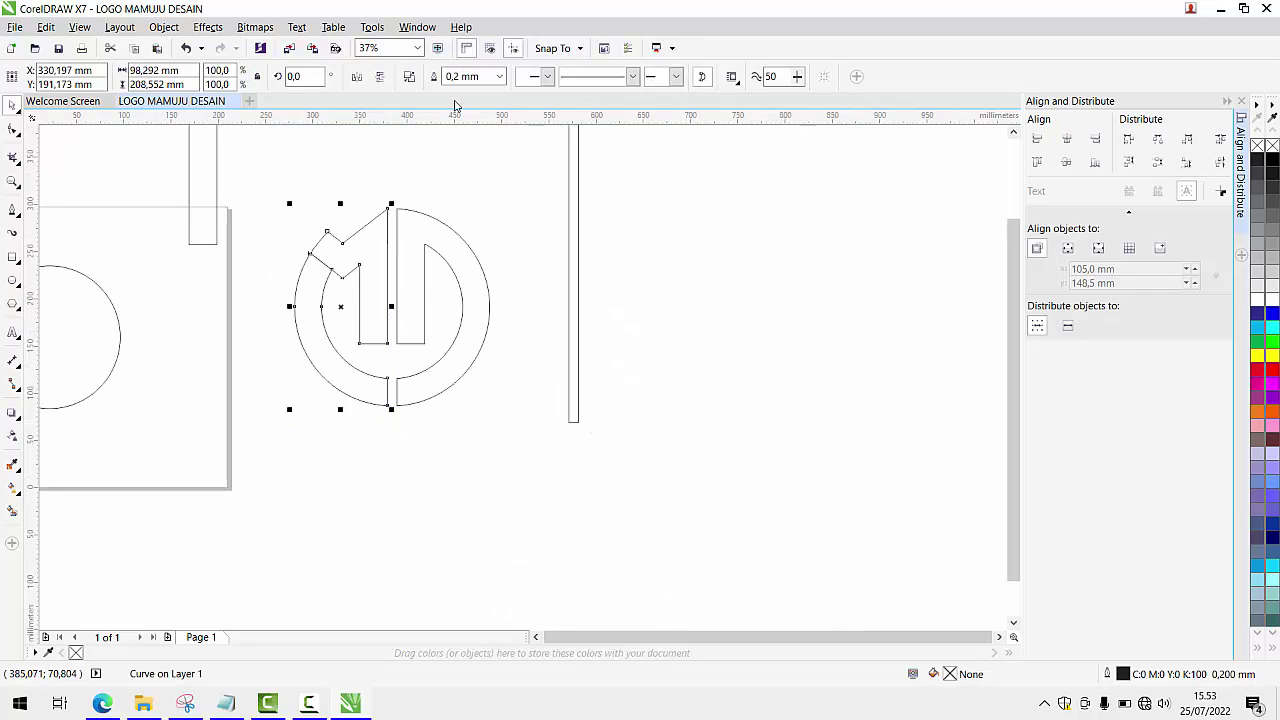
{"action": "left_click", "coordinate": [491, 168]}
{"action": "scroll", "coordinate": [371, 234], "scroll_direction": "up", "scroll_amount": 1}
{"action": "left_click_drag", "start_coordinate": [315, 282], "coordinate": [403, 241]}
{"action": "key", "text": "ctrl+z"}
{"action": "left_click", "coordinate": [289, 213]}
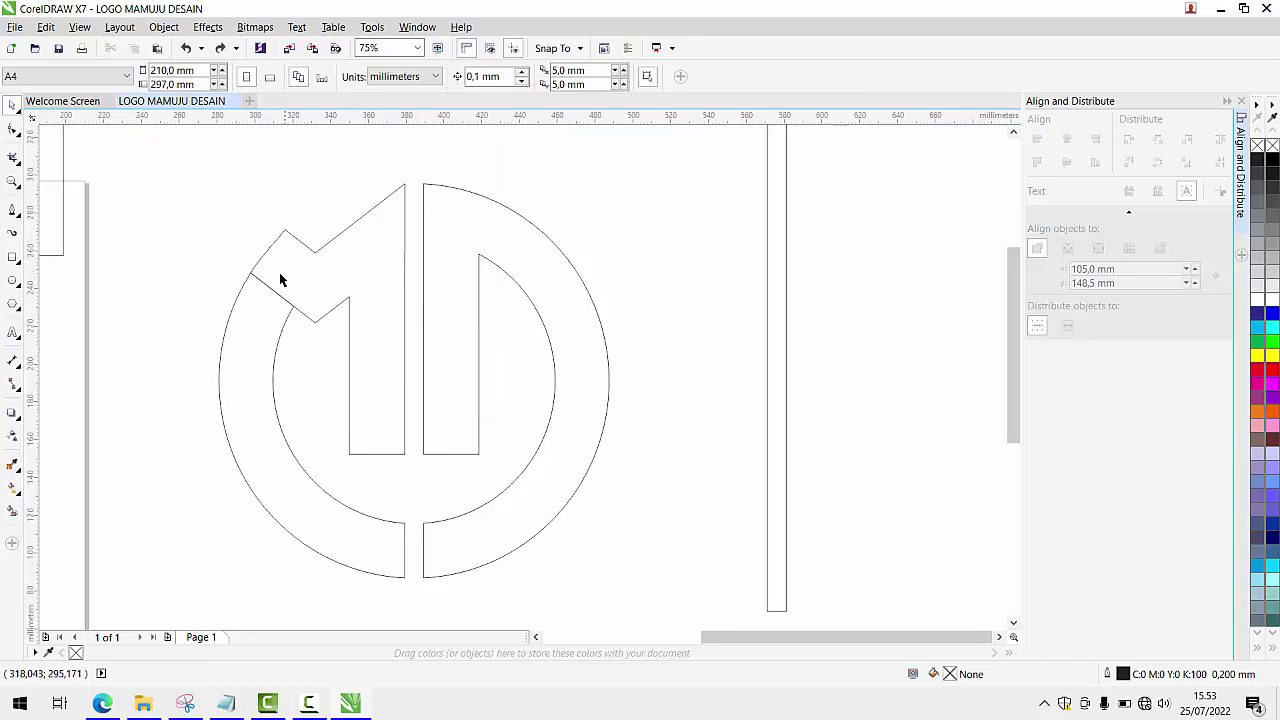
Fill the welded left curve with cyan
{"action": "left_click", "coordinate": [274, 281]}
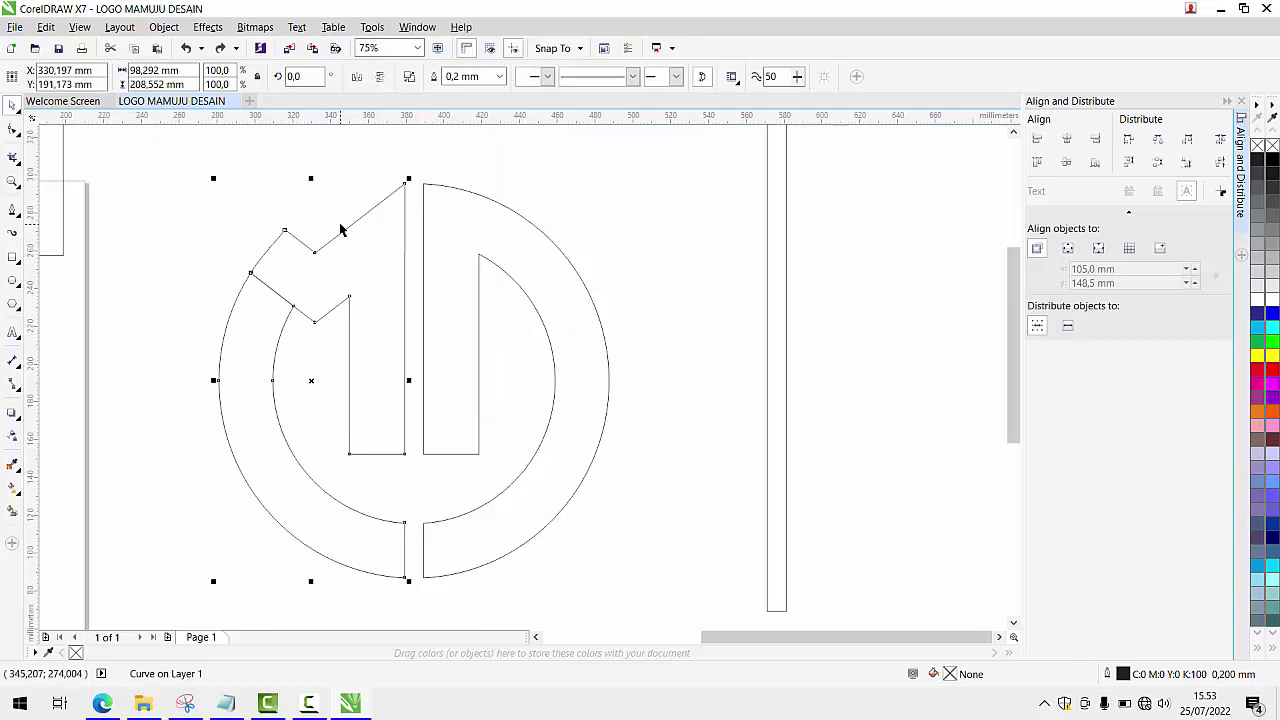
{"action": "left_click", "coordinate": [335, 189]}
{"action": "left_click", "coordinate": [291, 252]}
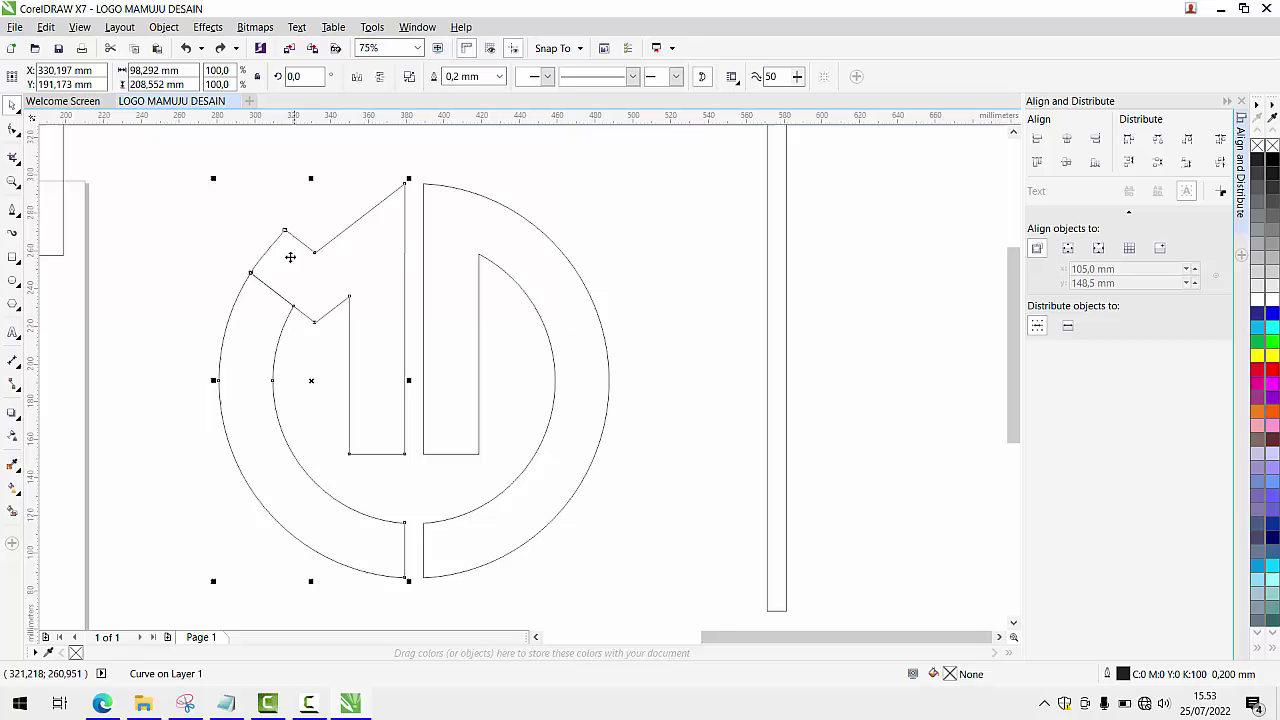
{"action": "left_click", "coordinate": [332, 176]}
{"action": "scroll", "coordinate": [361, 231], "scroll_direction": "down", "scroll_amount": 1}
{"action": "scroll", "coordinate": [366, 254], "scroll_direction": "up", "scroll_amount": 1}
{"action": "left_click", "coordinate": [371, 256]}
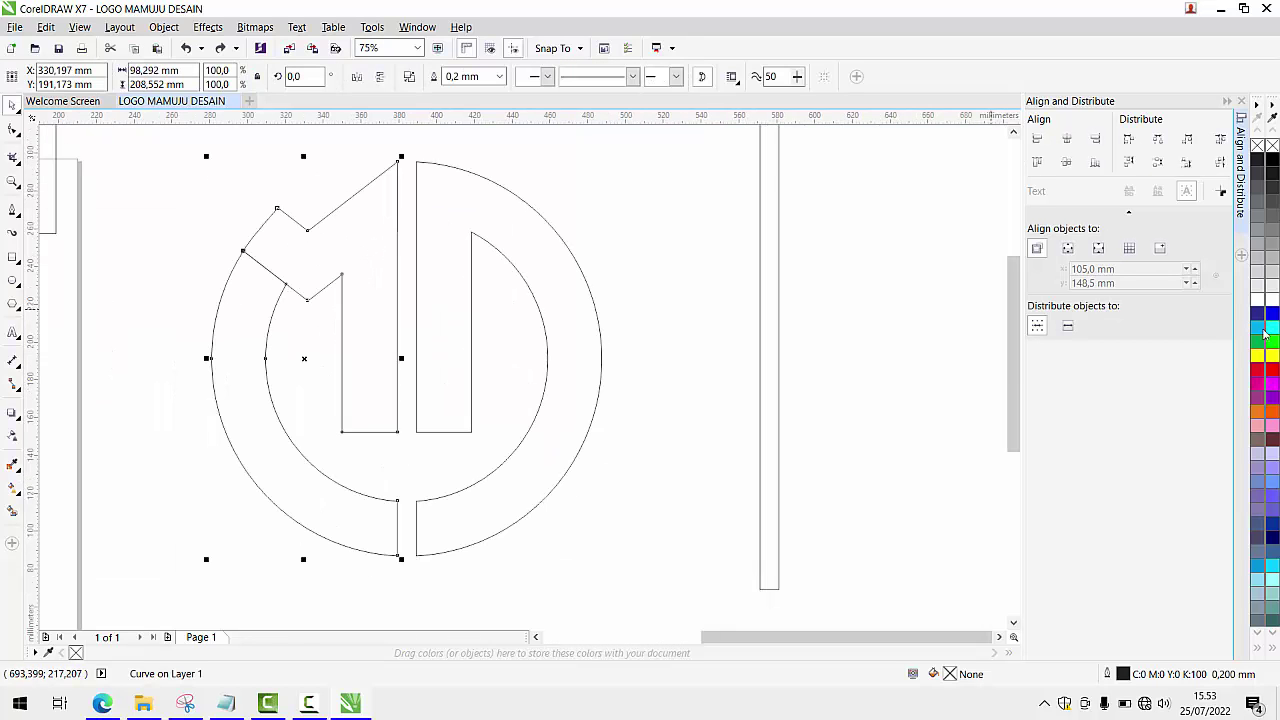
{"action": "left_click", "coordinate": [1271, 328]}
{"action": "left_click", "coordinate": [548, 192]}
Try dragging the cyan curve at the seam between the V and the ring segment, and undo the move
{"action": "scroll", "coordinate": [243, 277], "scroll_direction": "up", "scroll_amount": 1}
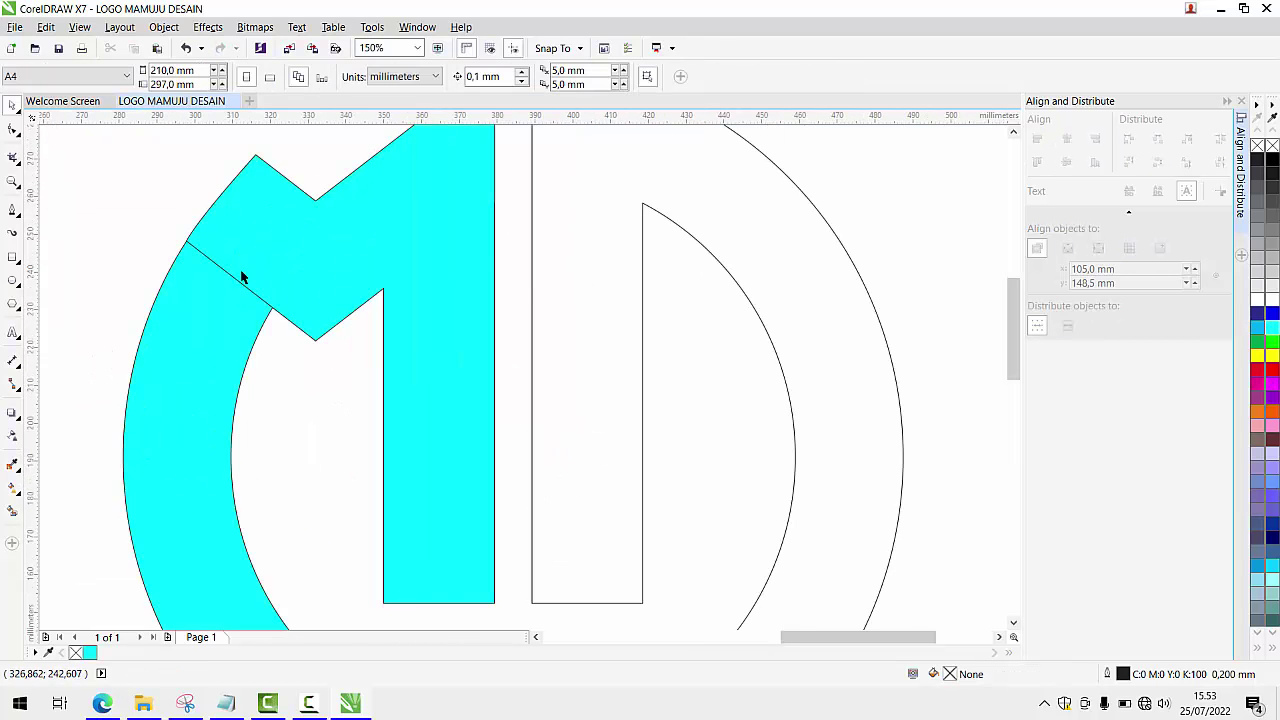
{"action": "scroll", "coordinate": [226, 269], "scroll_direction": "up", "scroll_amount": 1}
{"action": "left_click_drag", "start_coordinate": [227, 269], "coordinate": [254, 272]}
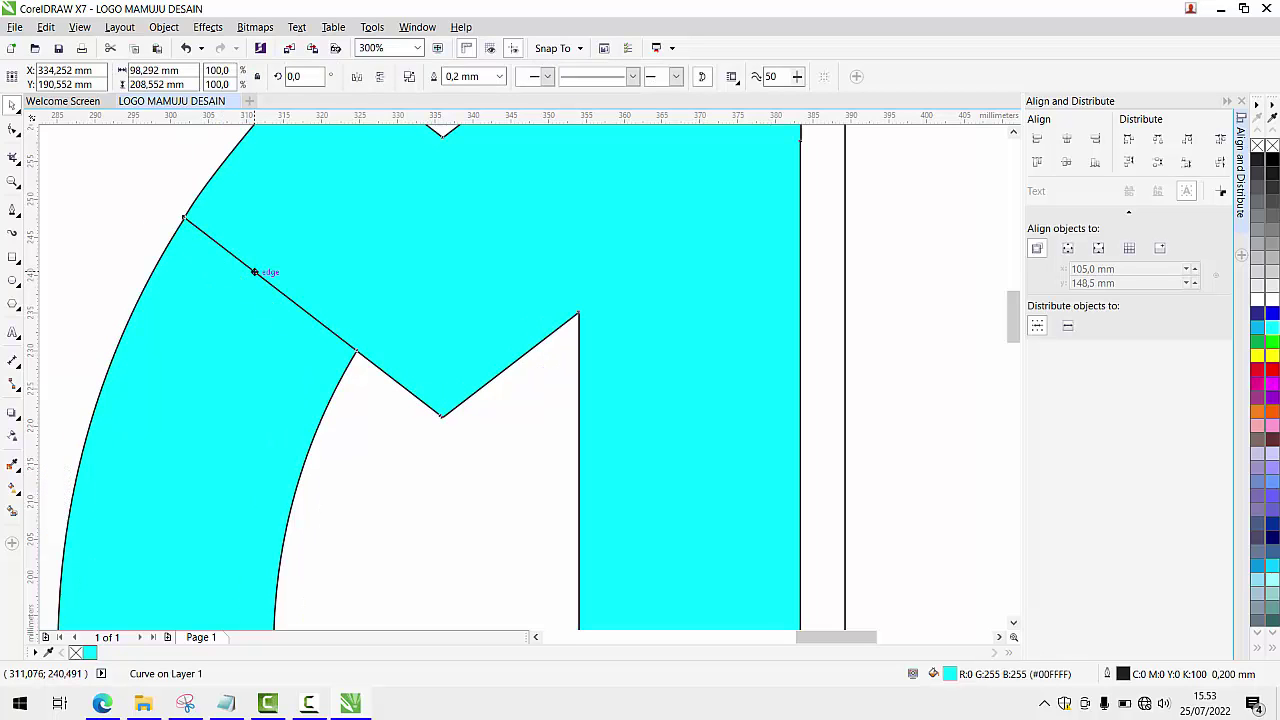
{"action": "key", "text": "ctrl+z"}
{"action": "scroll", "coordinate": [254, 272], "scroll_direction": "down", "scroll_amount": 1}
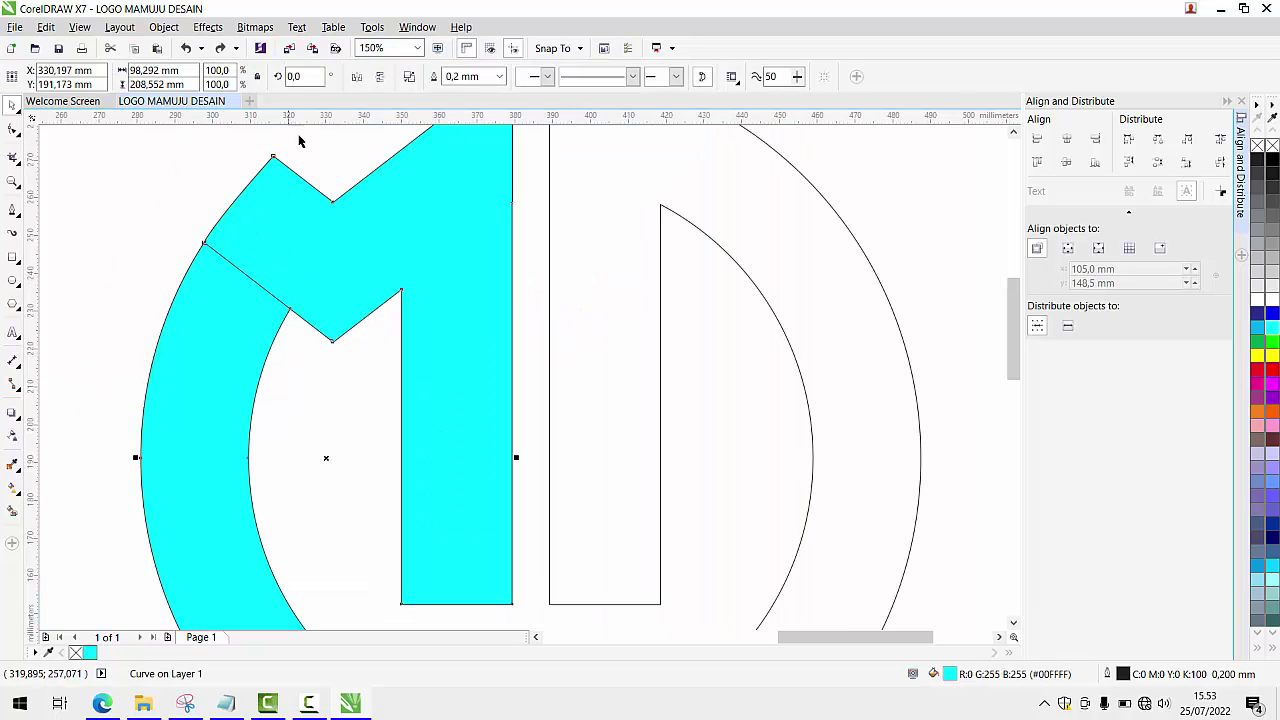
Break the cyan left curve apart to separate the V-and-bar piece from the ring segment
{"action": "left_click", "coordinate": [409, 77]}
{"action": "left_click", "coordinate": [361, 353]}
{"action": "left_click_drag", "start_coordinate": [369, 276], "coordinate": [409, 259]}
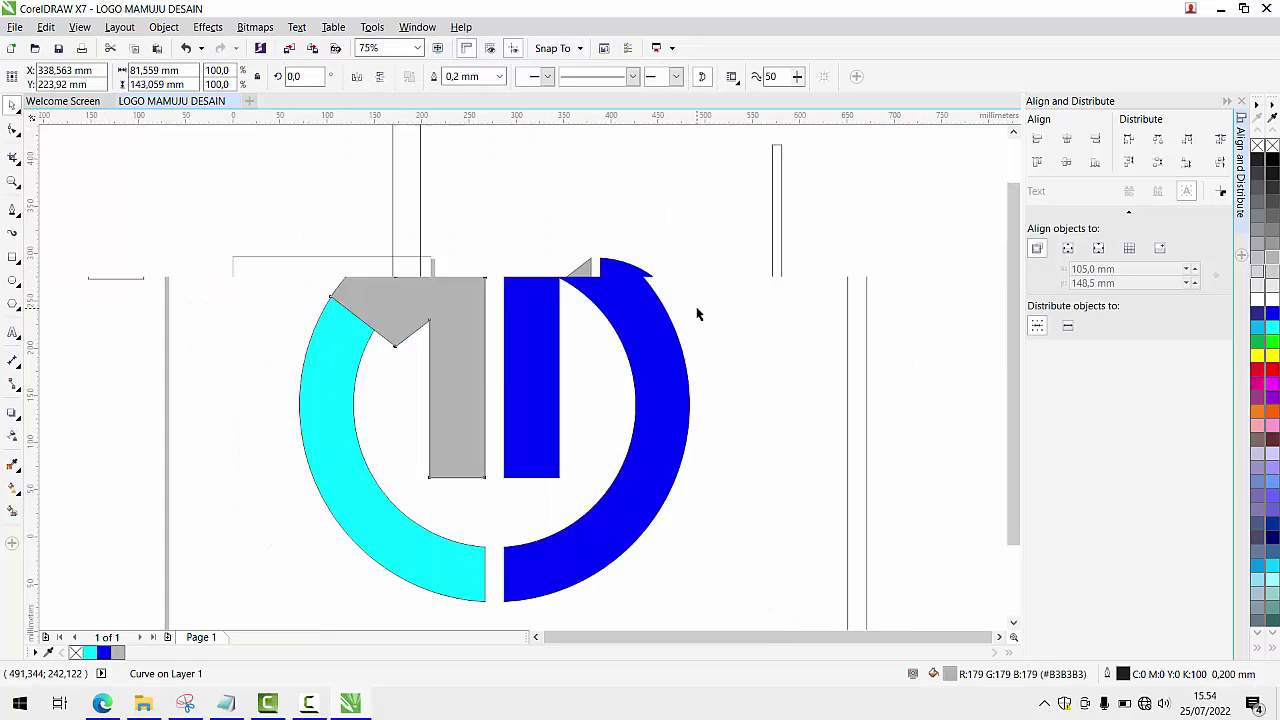
Fill the right half of the logo with magenta (#FF00FF)
{"action": "scroll", "coordinate": [691, 297], "scroll_direction": "down", "scroll_amount": 1}
{"action": "scroll", "coordinate": [691, 297], "scroll_direction": "up", "scroll_amount": 1}
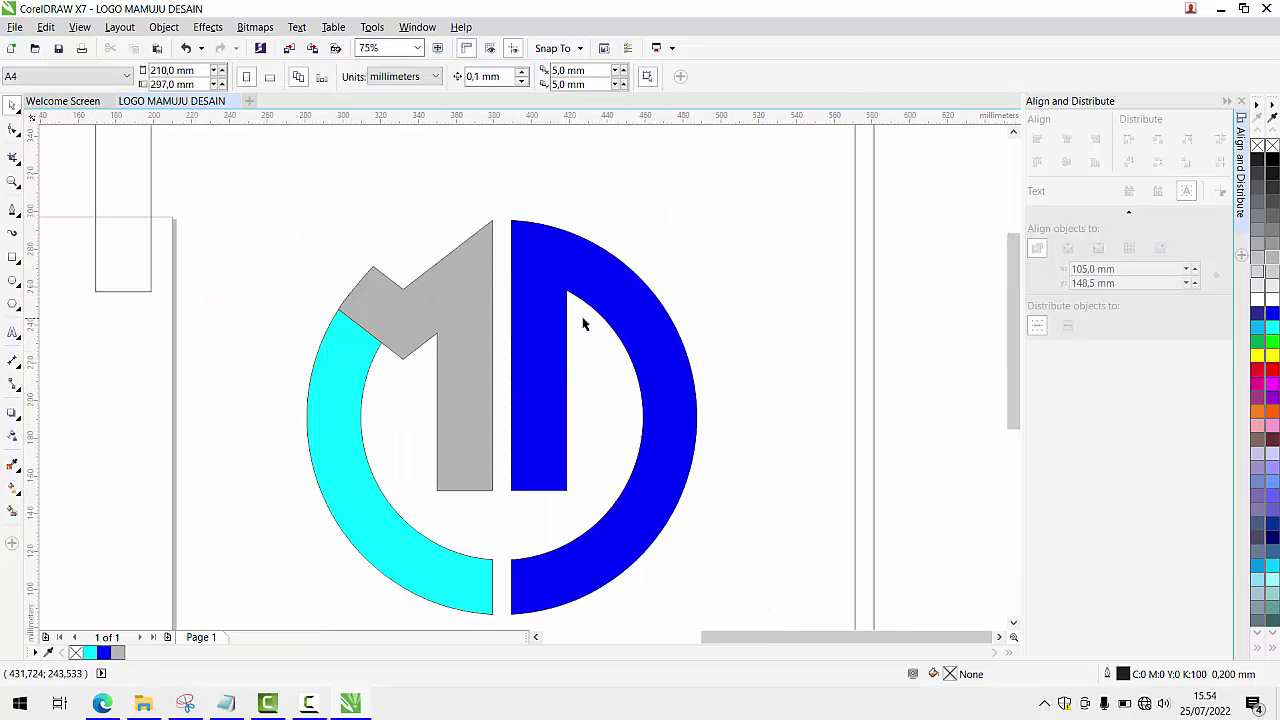
{"action": "left_click", "coordinate": [1272, 384]}
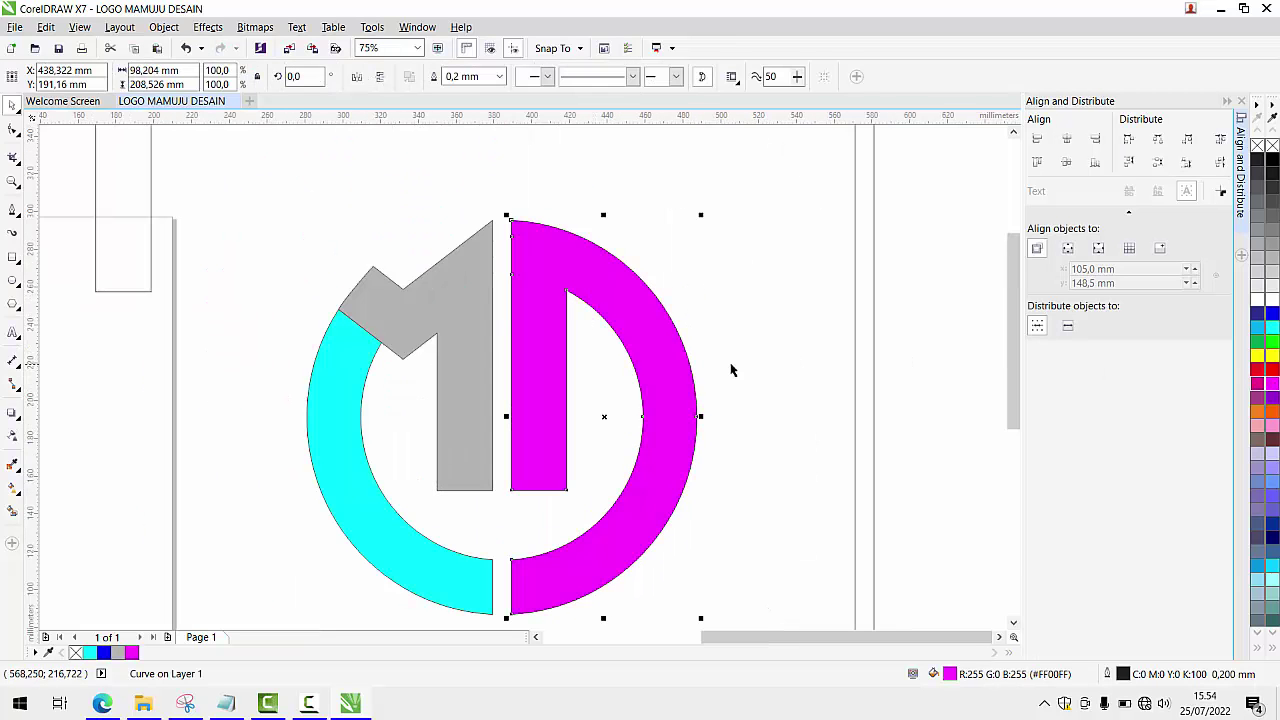
{"action": "scroll", "coordinate": [731, 366], "scroll_direction": "down", "scroll_amount": 1}
{"action": "left_click", "coordinate": [720, 366]}
Delete the thin vertical bar standing to the right of the logo
{"action": "scroll", "coordinate": [515, 367], "scroll_direction": "up", "scroll_amount": 1}
{"action": "scroll", "coordinate": [512, 363], "scroll_direction": "up", "scroll_amount": 1}
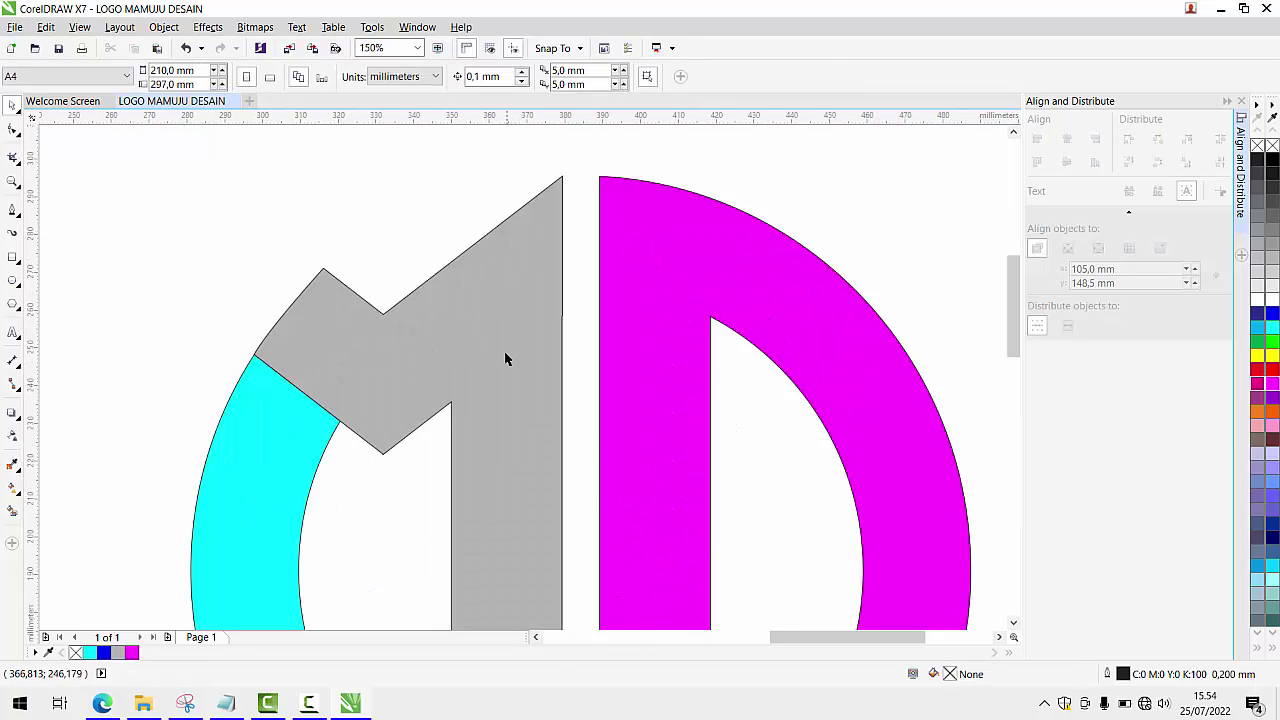
{"action": "scroll", "coordinate": [506, 357], "scroll_direction": "down", "scroll_amount": 1}
{"action": "left_click", "coordinate": [506, 357]}
{"action": "scroll", "coordinate": [503, 352], "scroll_direction": "down", "scroll_amount": 1}
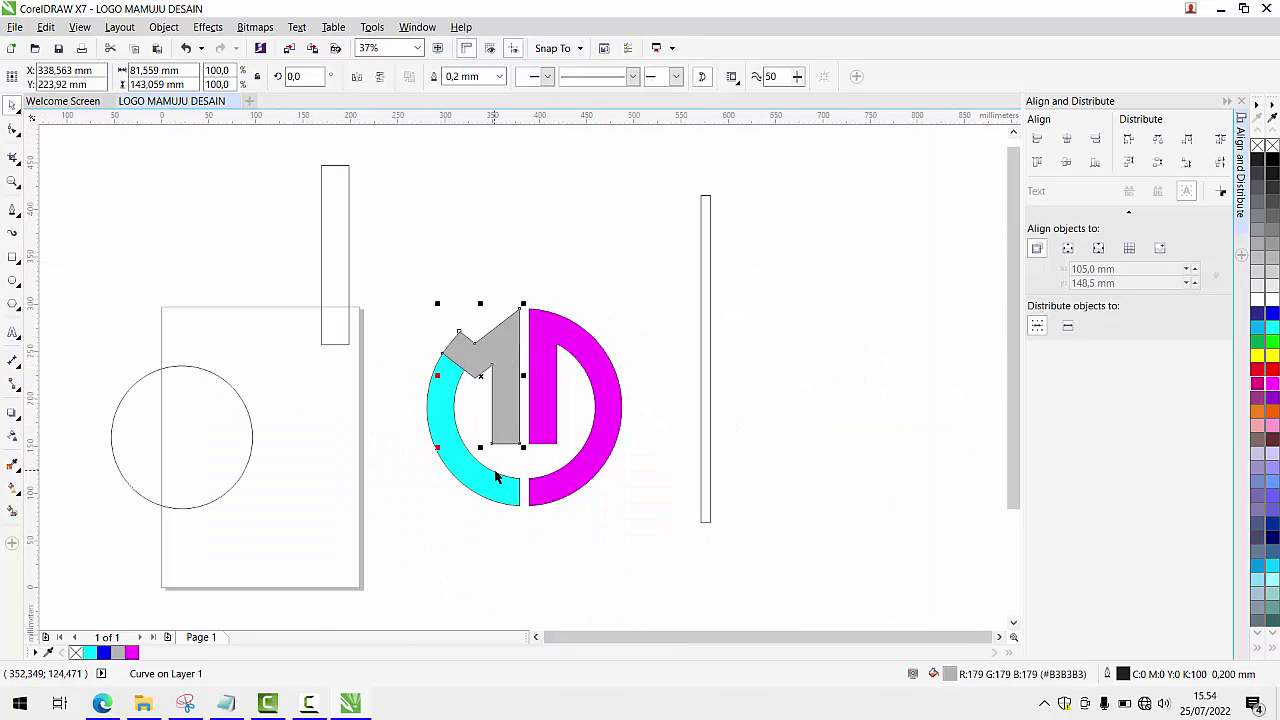
{"action": "left_click", "coordinate": [709, 322]}
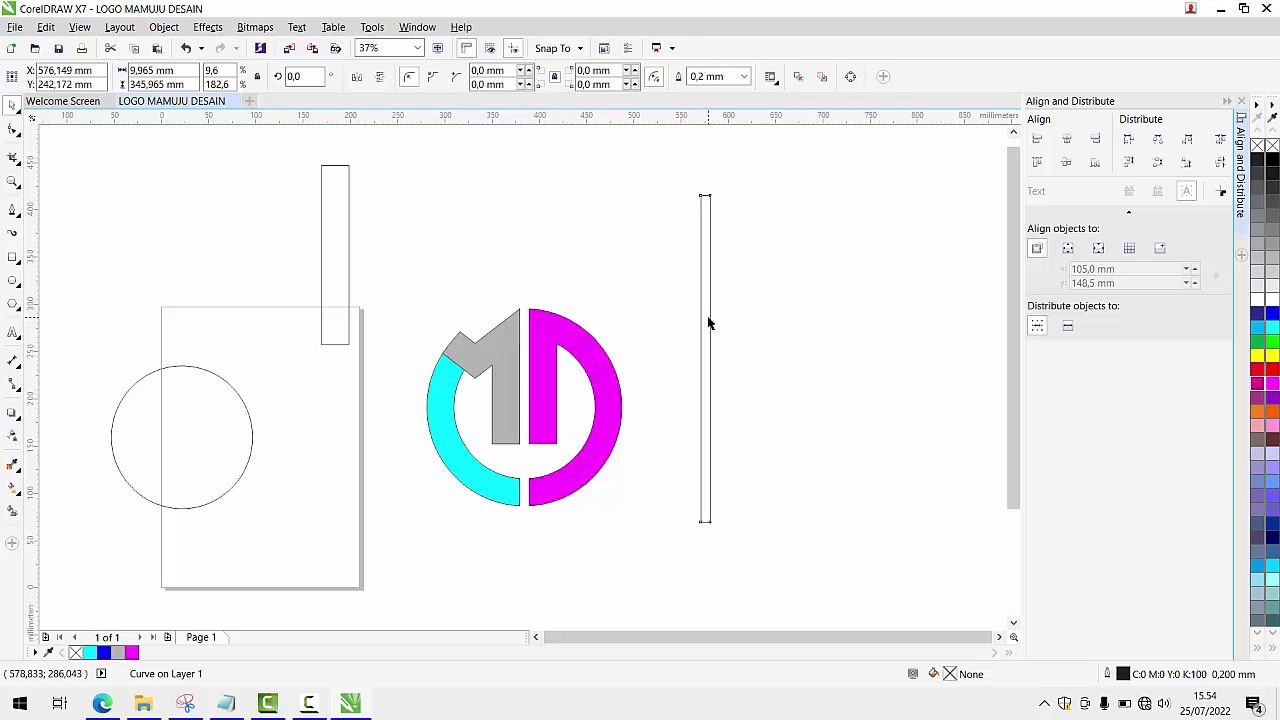
{"action": "key", "text": "Delete"}
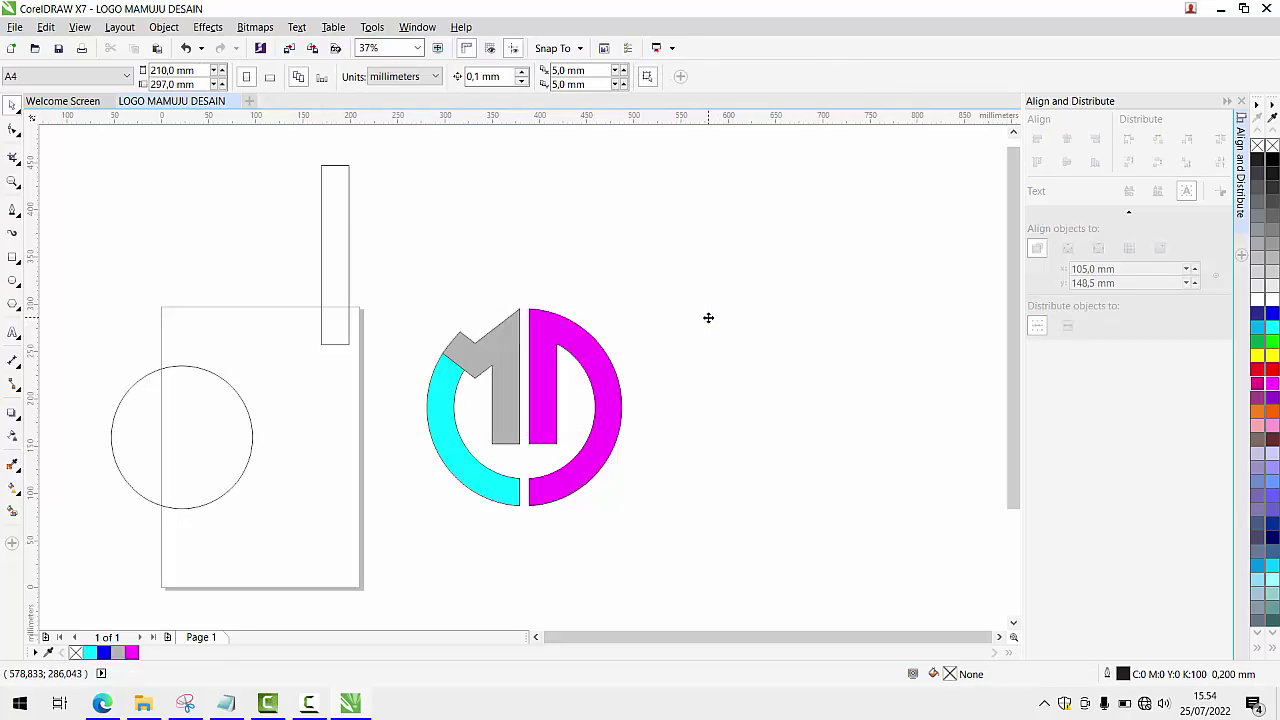
Fill the cyan ring segment on the logo's left half with baby blue (#6699FF)
{"action": "left_click", "coordinate": [467, 360]}
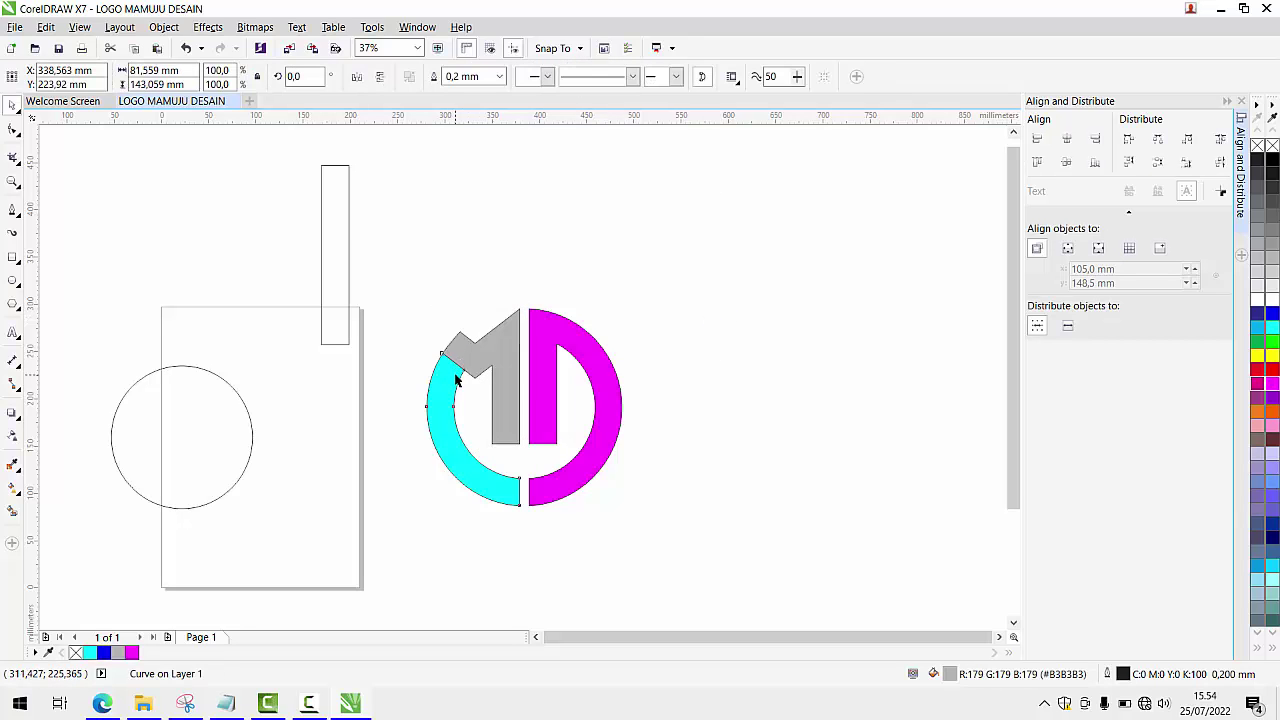
{"action": "left_click", "coordinate": [455, 378]}
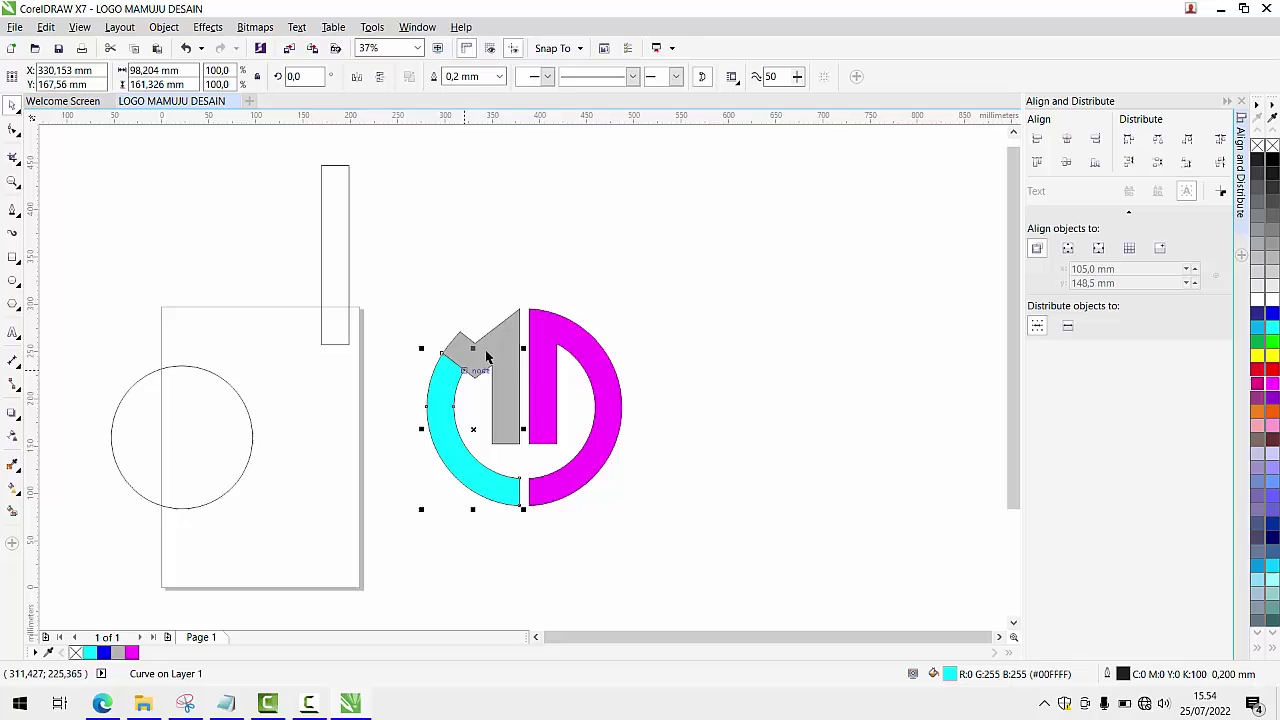
{"action": "left_click", "coordinate": [1272, 481]}
{"action": "scroll", "coordinate": [514, 357], "scroll_direction": "up", "scroll_amount": 2}
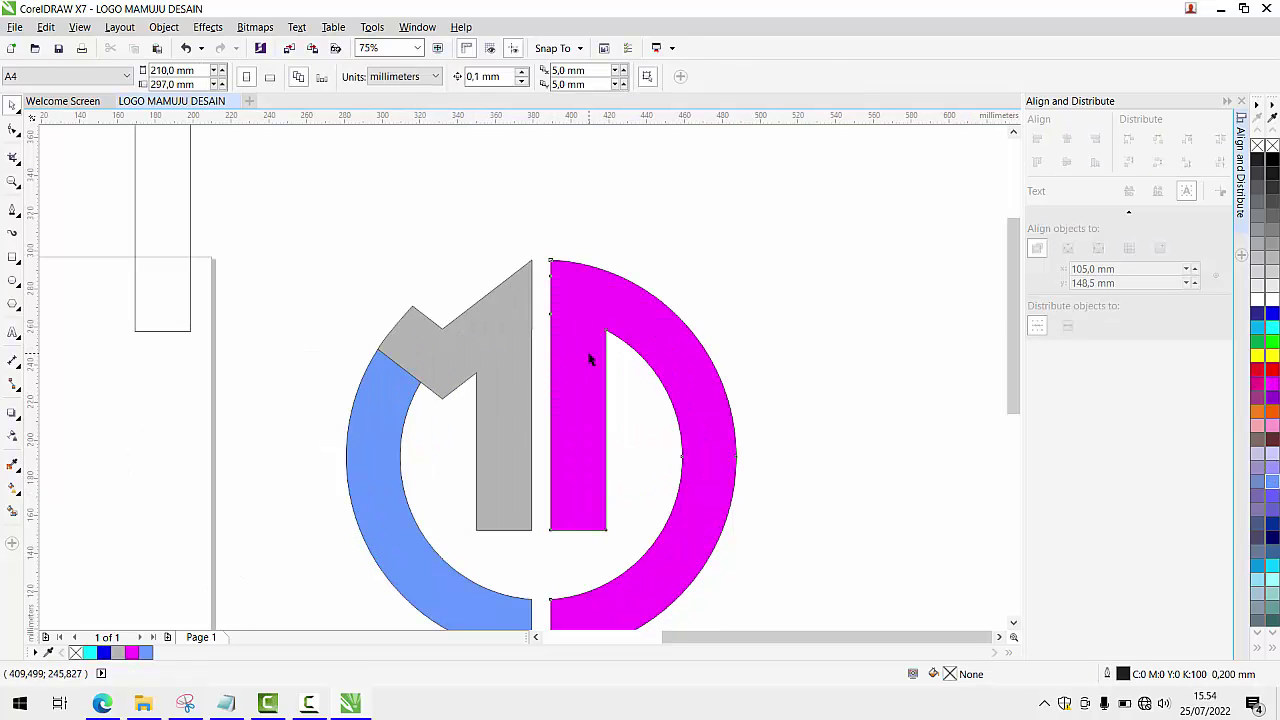
Recolour the logo's magenta right half, trying bright green (#00FF00) before settling on the darker palette green
{"action": "left_click", "coordinate": [591, 357]}
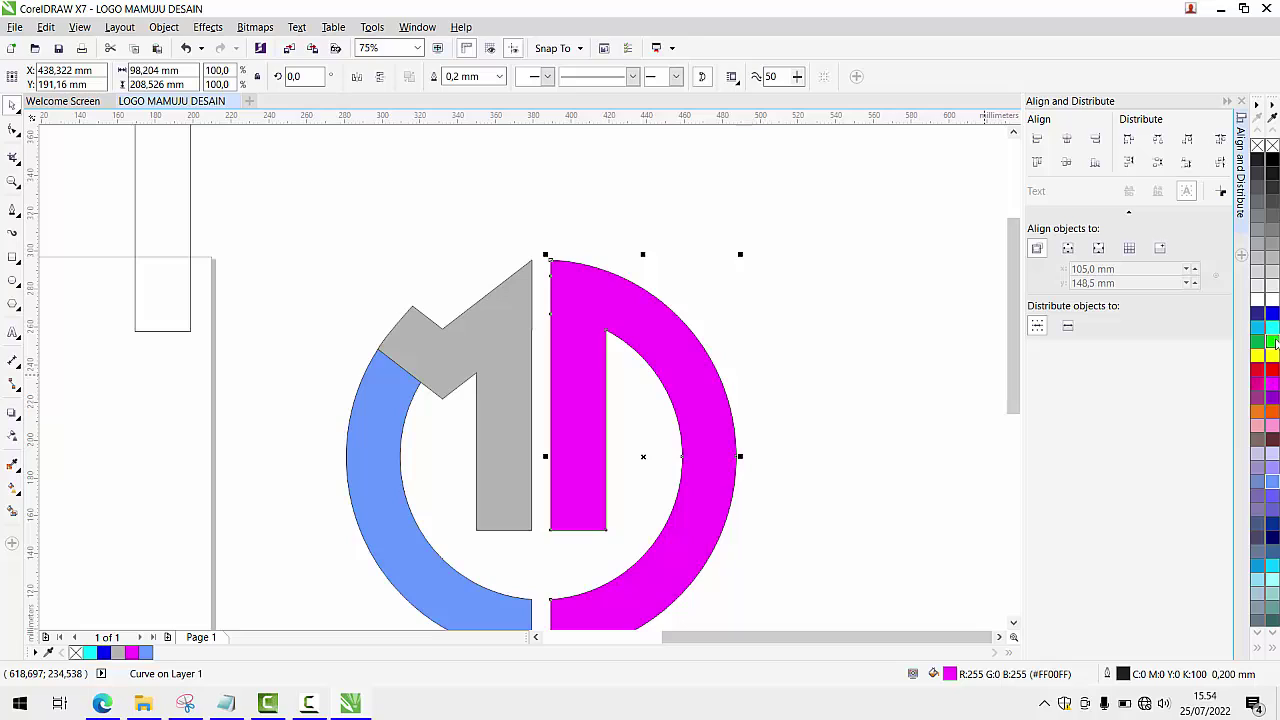
{"action": "left_click", "coordinate": [1272, 341]}
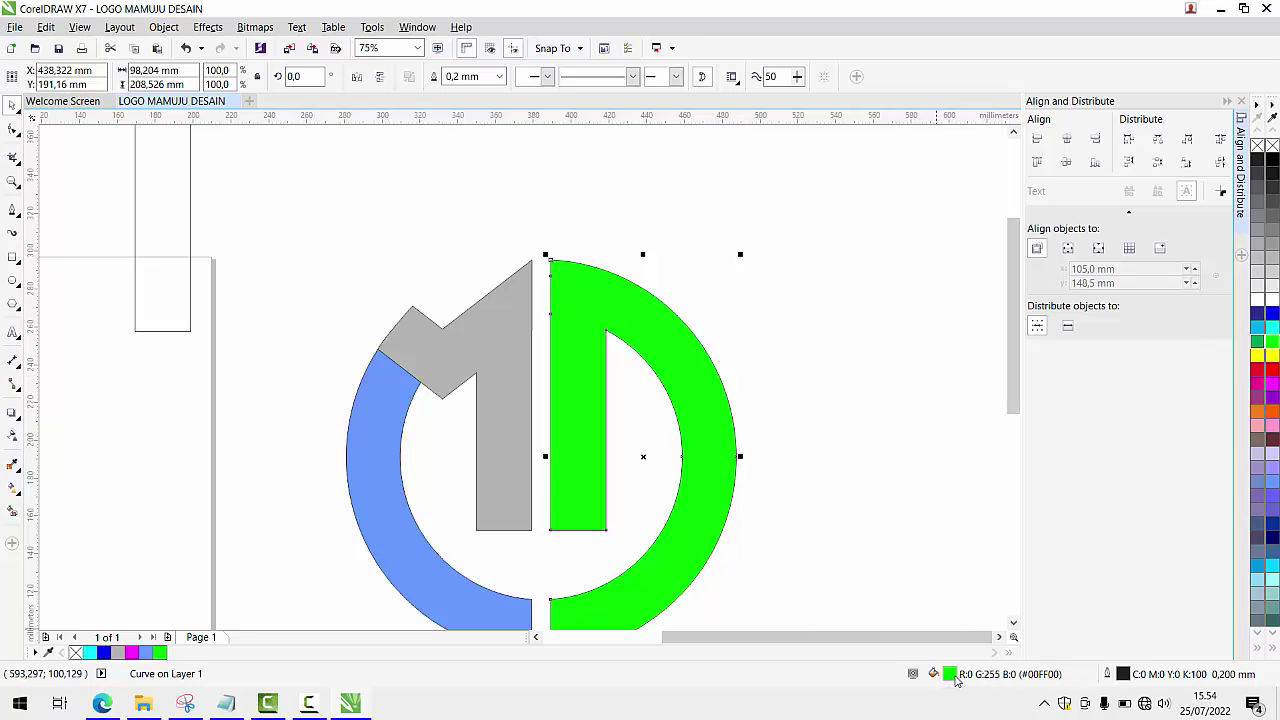
{"action": "left_click", "coordinate": [1258, 342]}
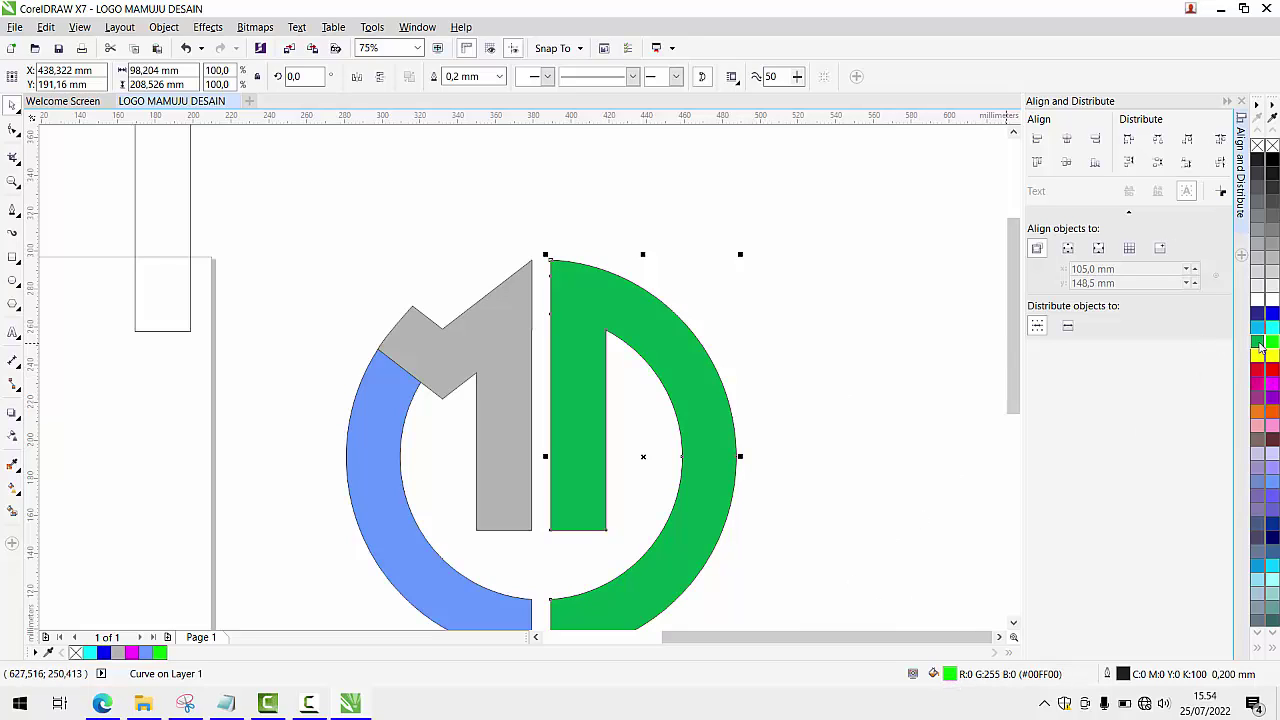
Fill the grey V-and-bar piece with dark blue (C100 M100 Y0 K0), after trying pure blue (#0000FF)
{"action": "left_click", "coordinate": [517, 323]}
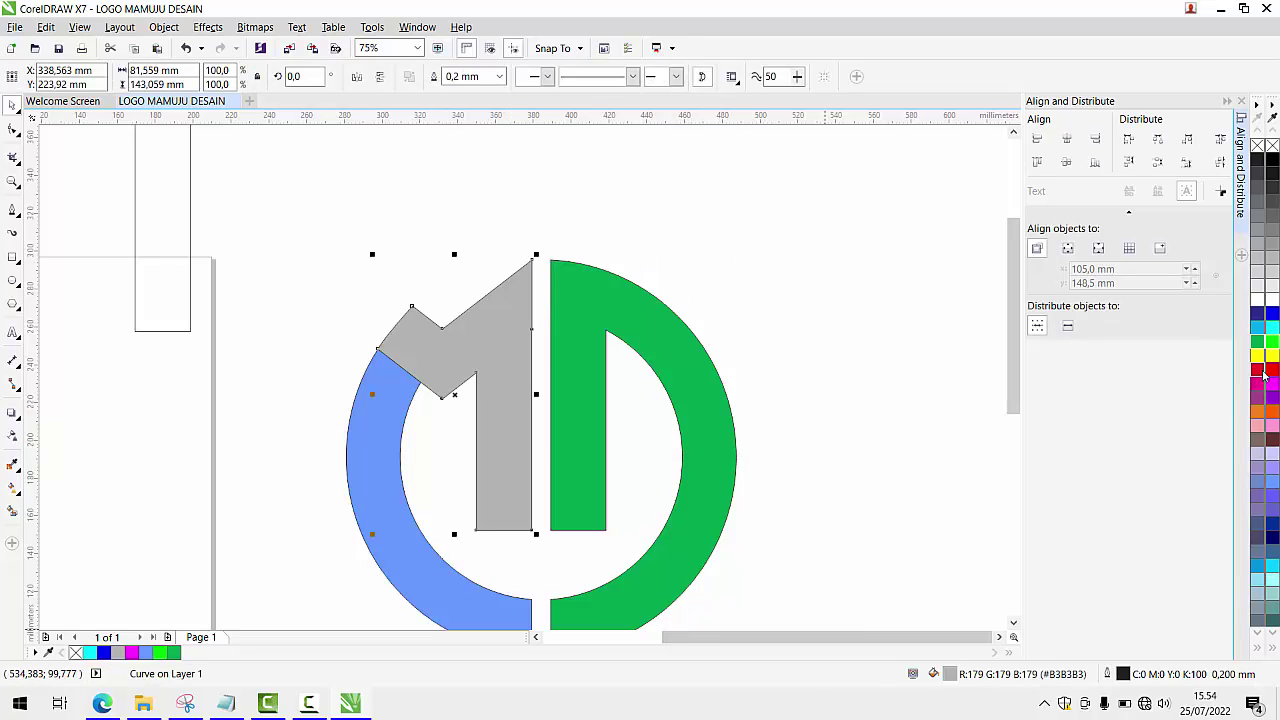
{"action": "left_click", "coordinate": [1272, 313]}
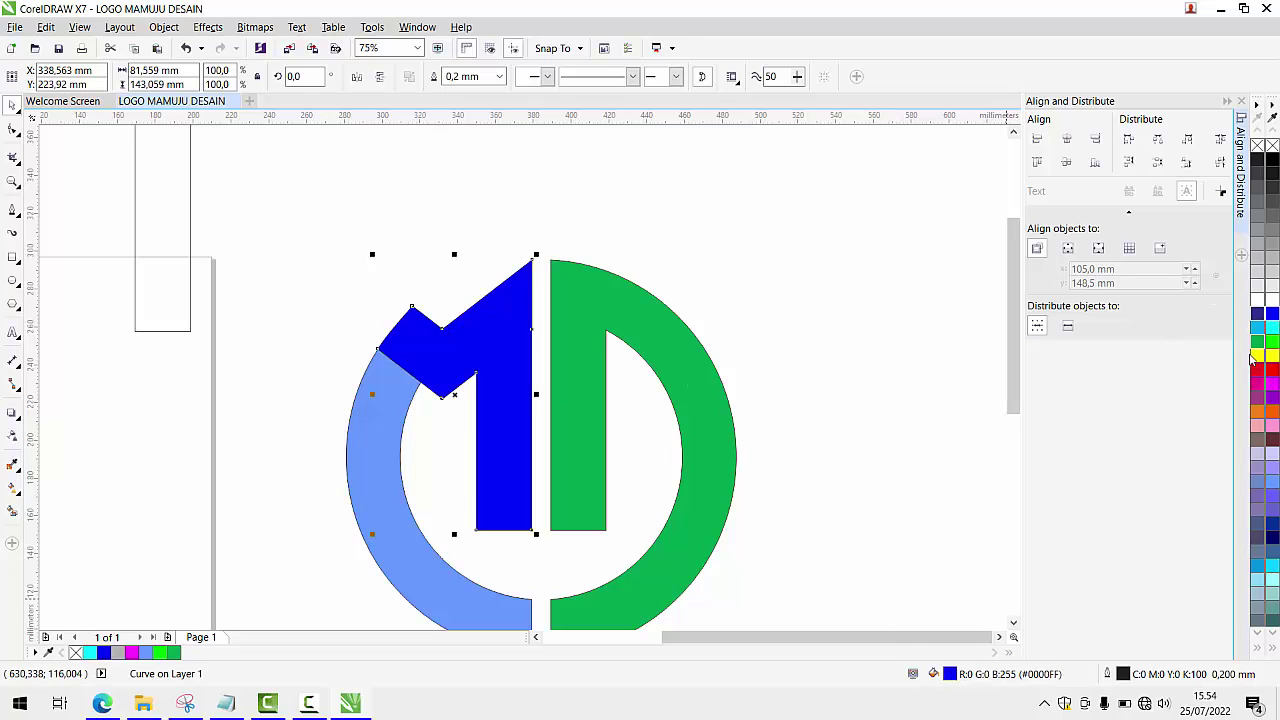
{"action": "left_click", "coordinate": [1260, 314]}
{"action": "scroll", "coordinate": [590, 298], "scroll_direction": "down", "scroll_amount": 1}
{"action": "left_click", "coordinate": [576, 257]}
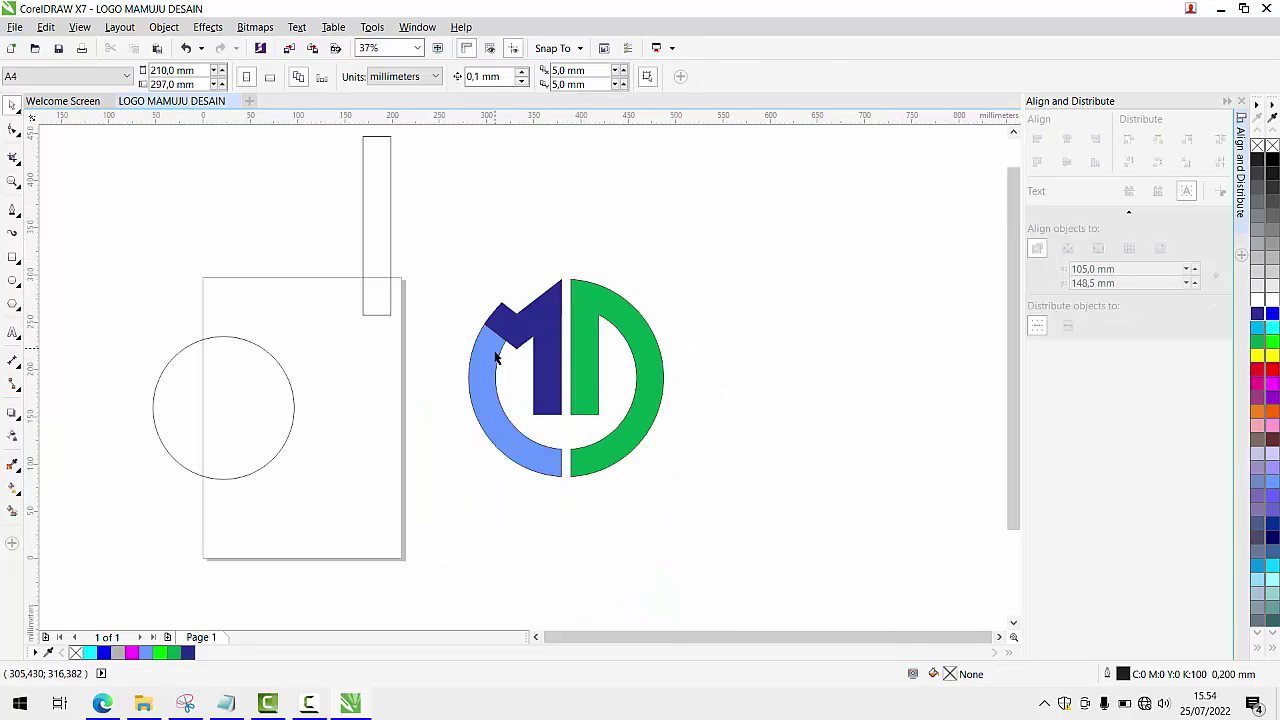
Recolour the left ring segment by sampling the V-and-bar piece's dark blue and choosing a slightly lighter shade of it
{"action": "left_click", "coordinate": [497, 356]}
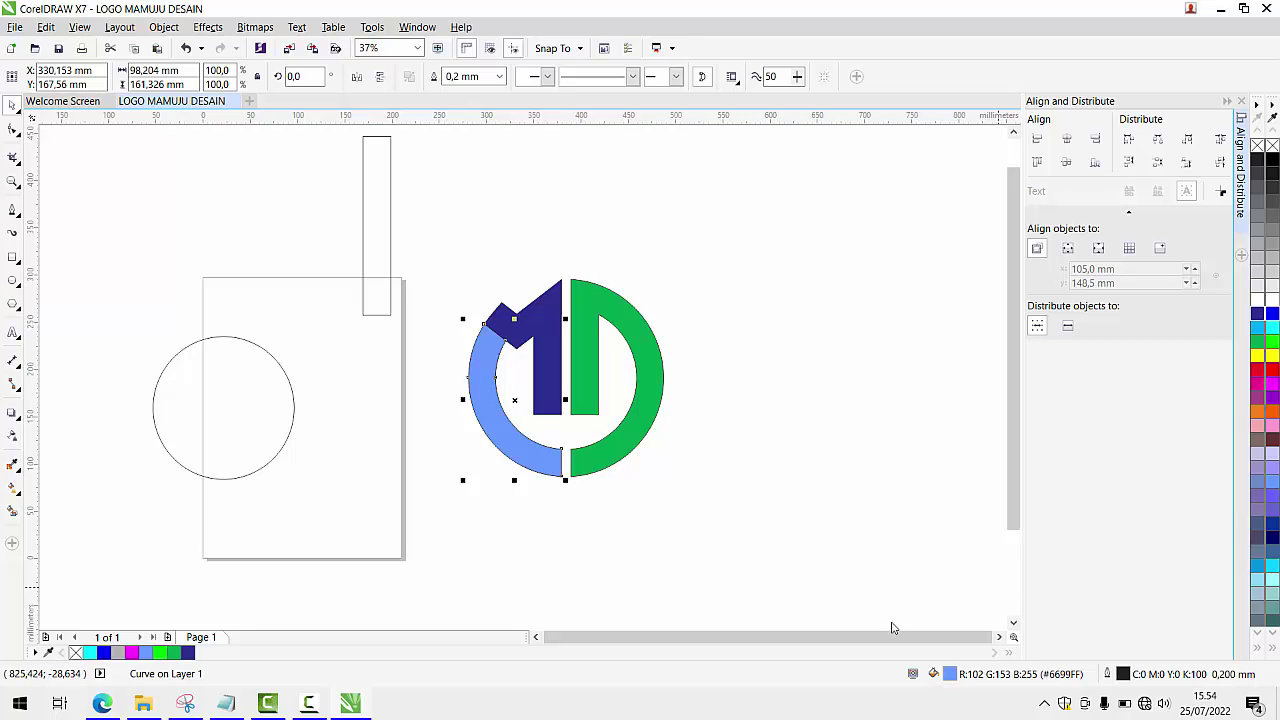
{"action": "double_click", "coordinate": [950, 676]}
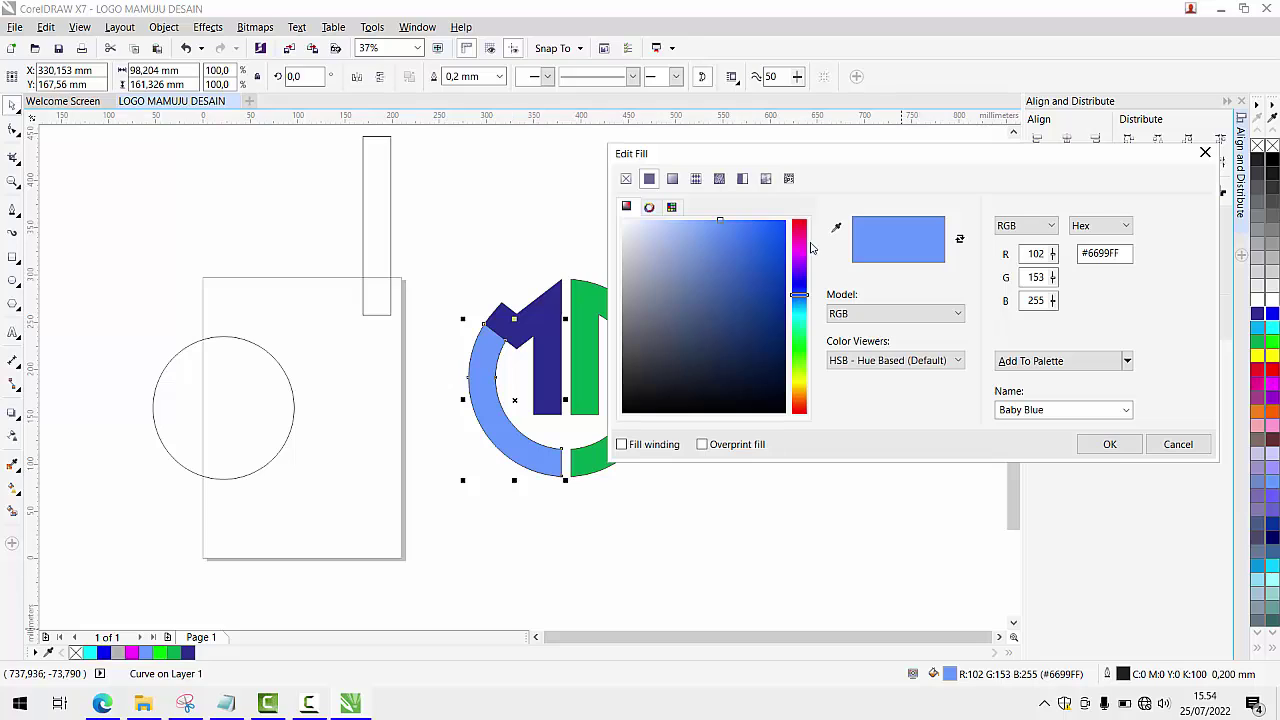
{"action": "left_click", "coordinate": [836, 228]}
{"action": "left_click", "coordinate": [536, 318]}
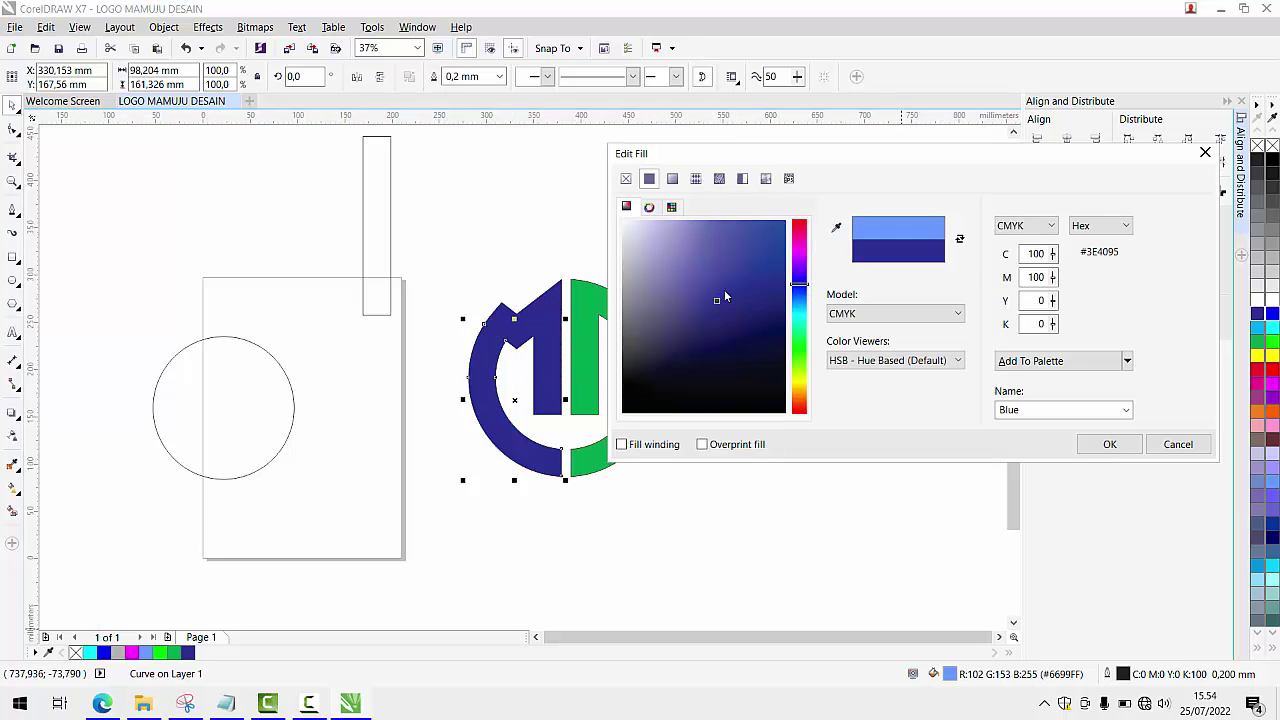
{"action": "left_click_drag", "start_coordinate": [744, 300], "coordinate": [759, 238]}
{"action": "left_click", "coordinate": [1110, 444]}
{"action": "left_click", "coordinate": [863, 405]}
Remove the outlines from all three logo pieces
{"action": "left_click_drag", "start_coordinate": [465, 261], "coordinate": [716, 546]}
{"action": "right_click", "coordinate": [1270, 147]}
{"action": "left_click", "coordinate": [666, 286]}
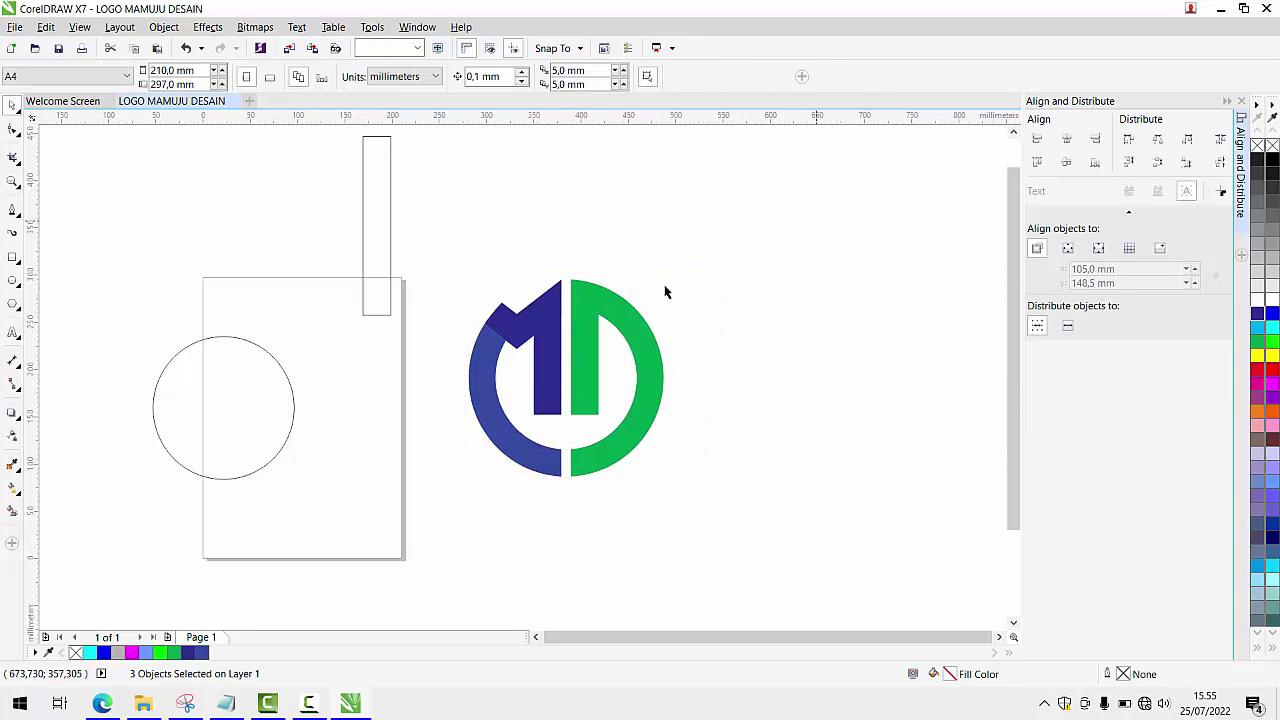
Delete the leftover construction circle and vertical rectangle overlapping the page
{"action": "scroll", "coordinate": [484, 365], "scroll_direction": "up", "scroll_amount": 2}
{"action": "scroll", "coordinate": [480, 367], "scroll_direction": "down", "scroll_amount": 8}
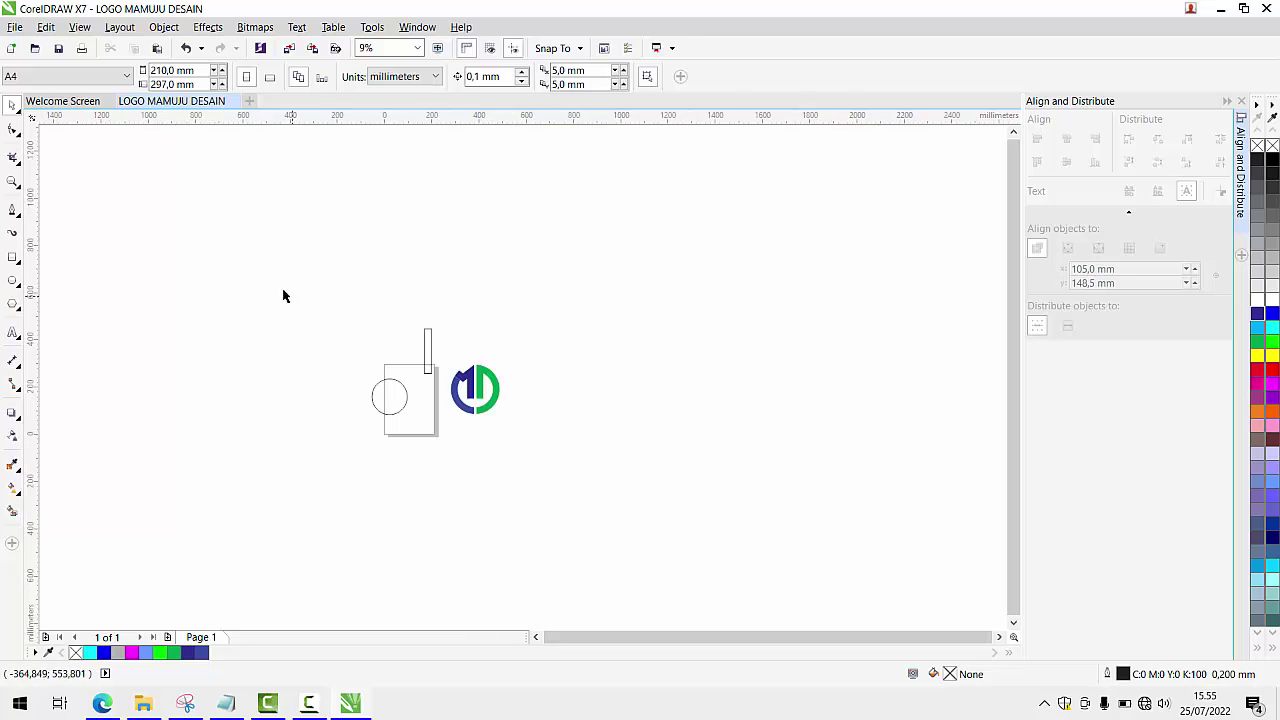
{"action": "left_click_drag", "start_coordinate": [272, 288], "coordinate": [438, 495]}
{"action": "key", "text": "Delete"}
Move the whole logo up and further right, away from the page
{"action": "scroll", "coordinate": [440, 400], "scroll_direction": "up", "scroll_amount": 1}
{"action": "left_click_drag", "start_coordinate": [447, 311], "coordinate": [612, 456]}
{"action": "left_click_drag", "start_coordinate": [510, 375], "coordinate": [572, 312]}
{"action": "left_click", "coordinate": [697, 266]}
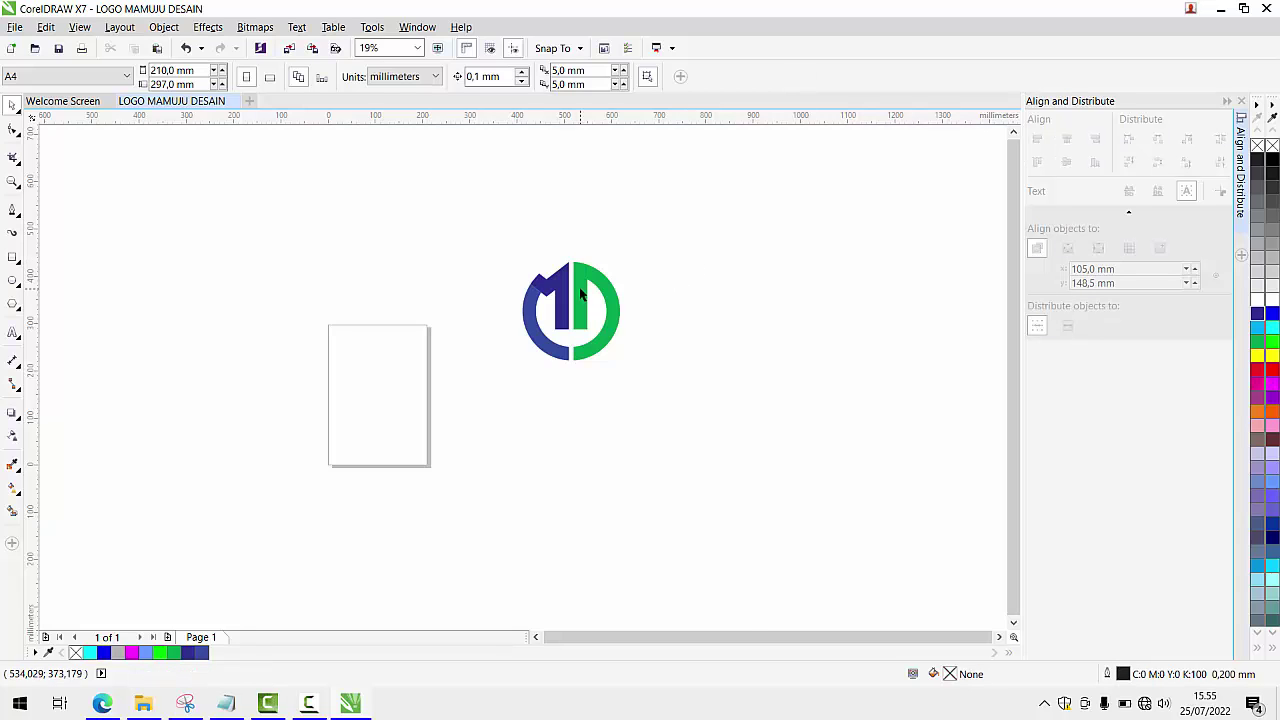
Add the artistic text "Mamuju Desain" below the logo
{"action": "scroll", "coordinate": [579, 290], "scroll_direction": "up", "scroll_amount": 3}
{"action": "scroll", "coordinate": [543, 337], "scroll_direction": "down", "scroll_amount": 1}
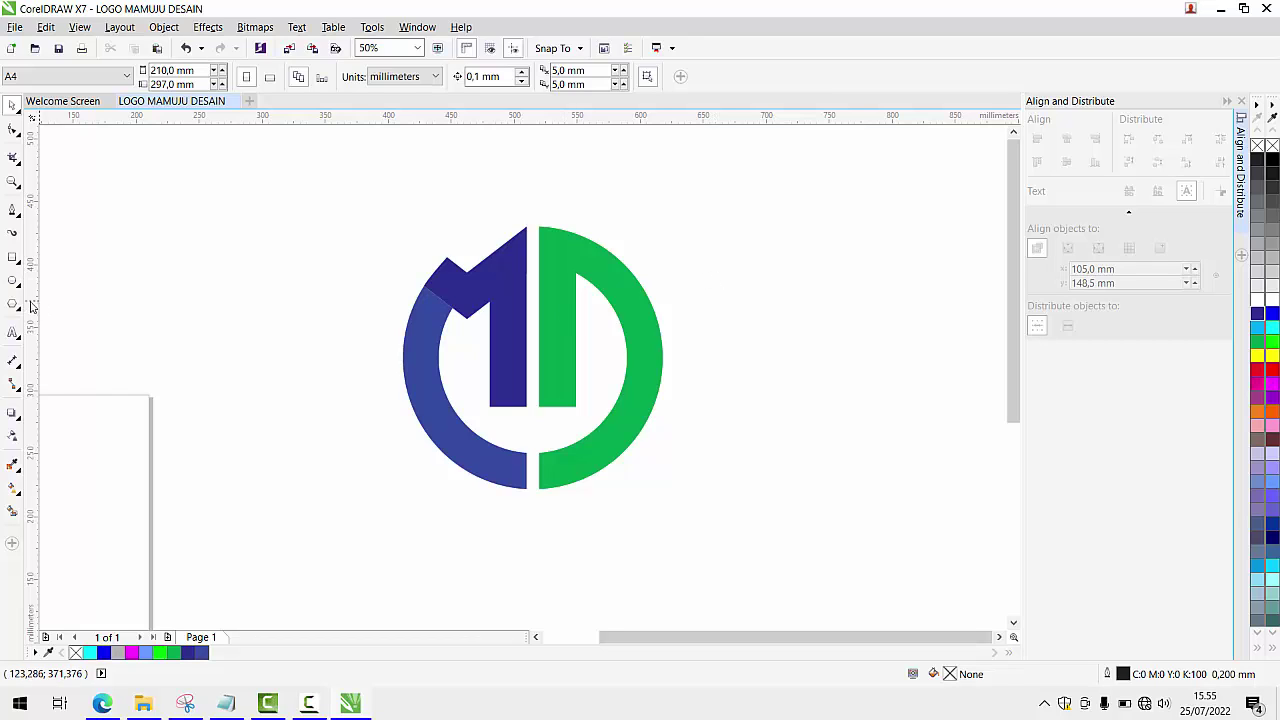
{"action": "left_click", "coordinate": [15, 335]}
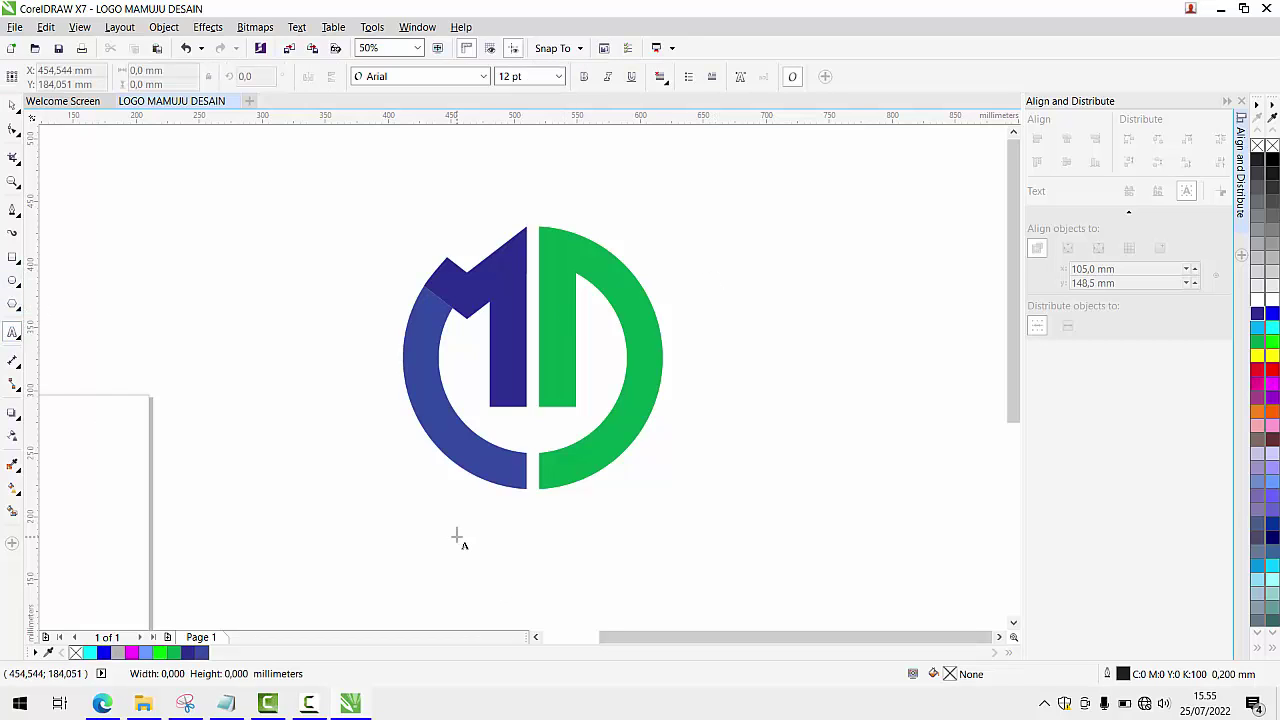
{"action": "type", "text": "Mamuju Desain"}
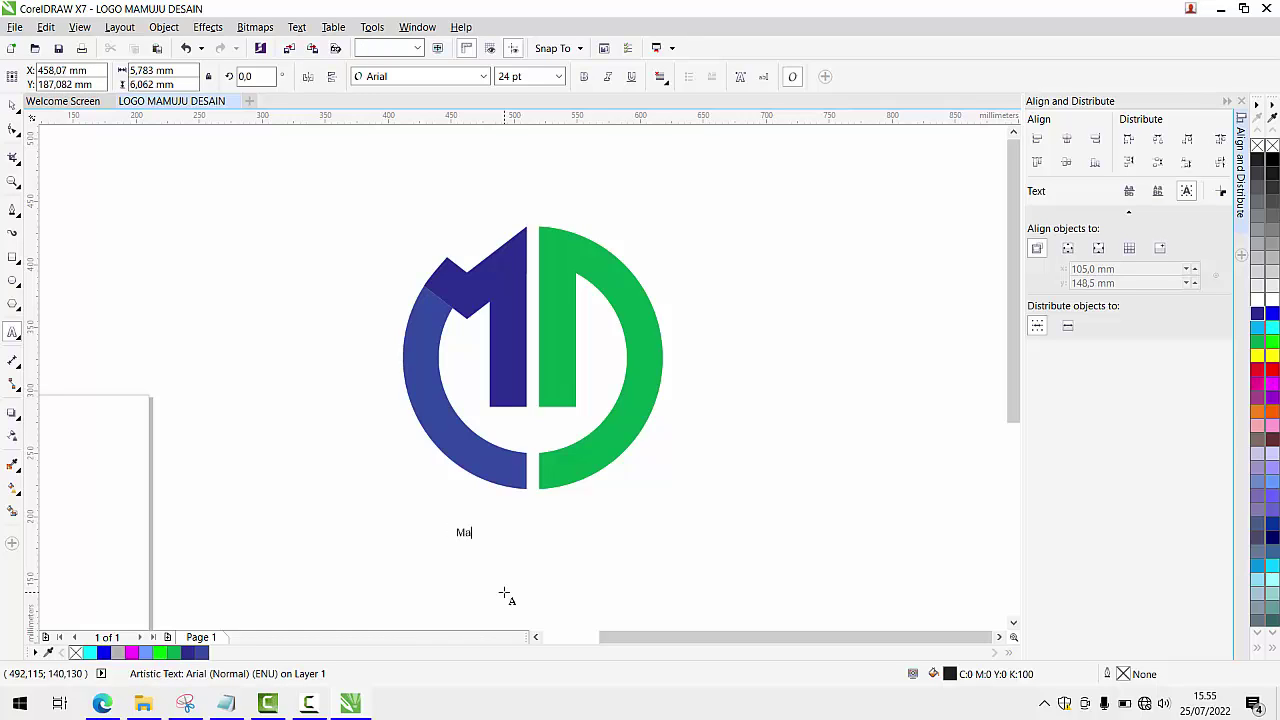